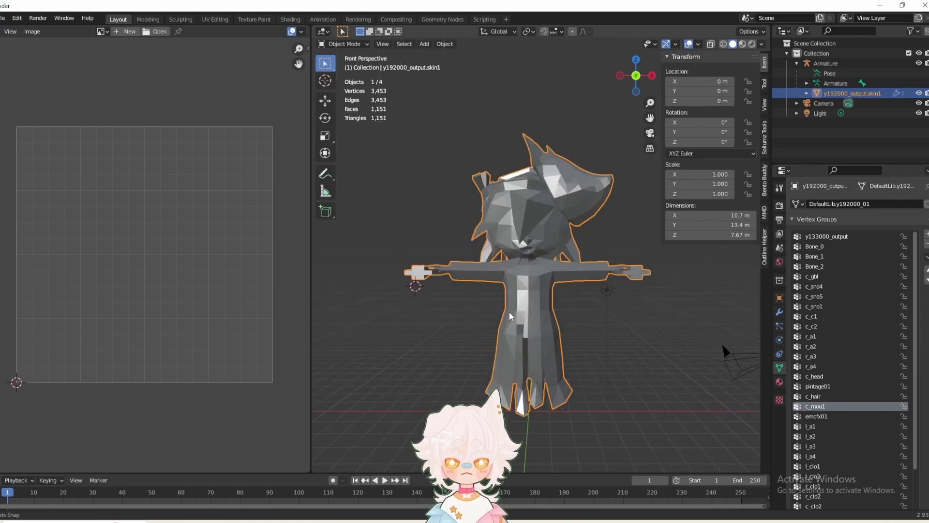
{"action": "scroll", "coordinate": [514, 255], "scroll_direction": "up", "scroll_amount": 5}
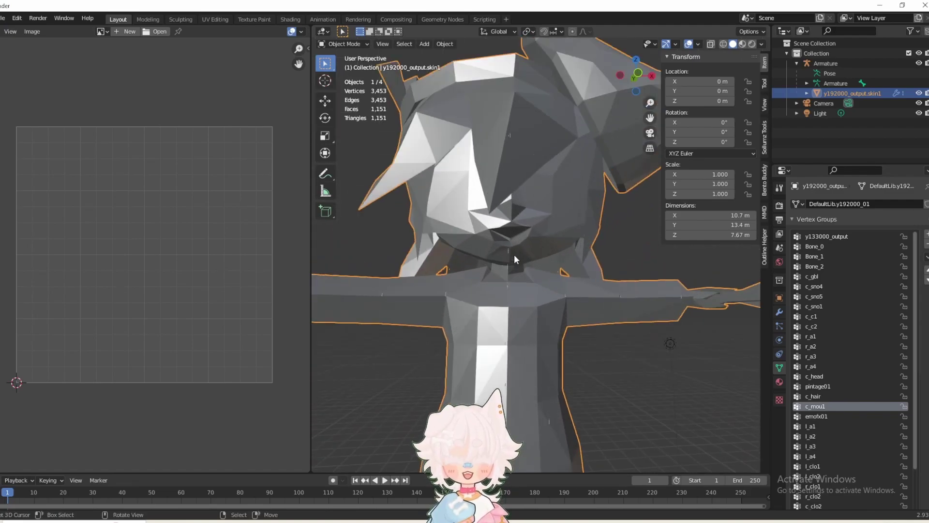
{"action": "scroll", "coordinate": [542, 330], "scroll_direction": "down", "scroll_amount": 6}
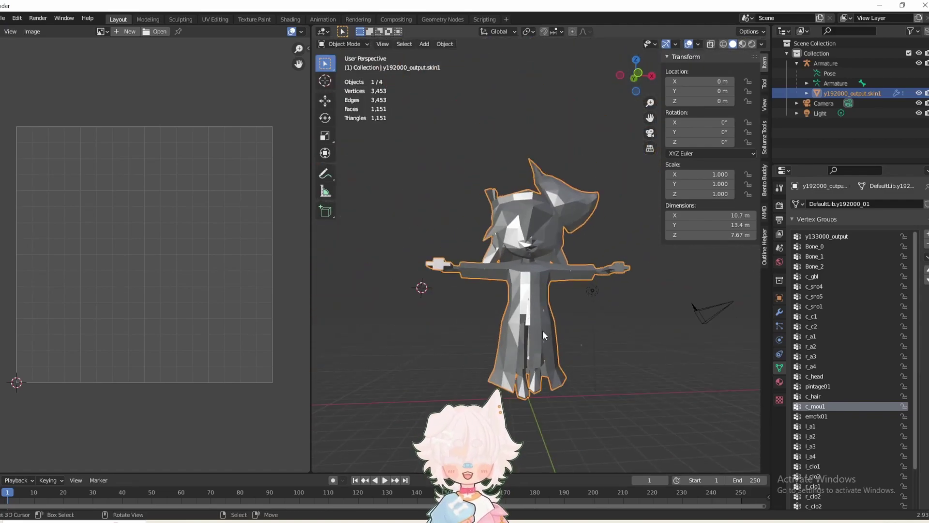
{"action": "middle_click_drag", "start_coordinate": [542, 330], "coordinate": [560, 342]}
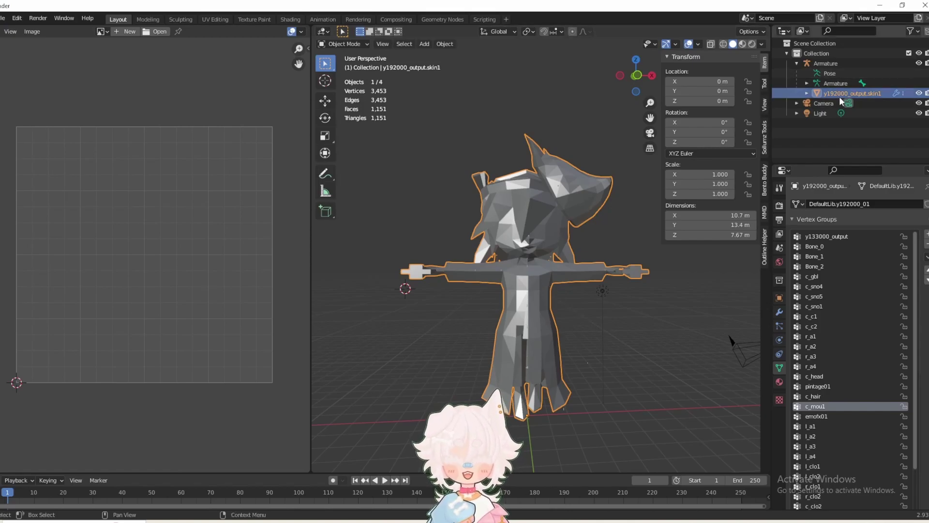
{"action": "scroll", "coordinate": [846, 393], "scroll_direction": "down", "scroll_amount": 5}
{"action": "scroll", "coordinate": [846, 393], "scroll_direction": "up", "scroll_amount": 5}
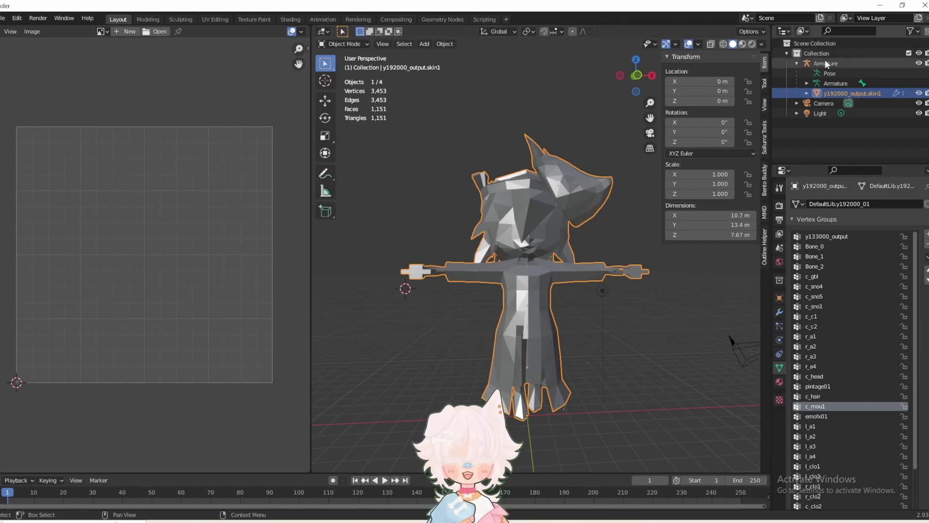
Delete the Armature object from the scene, keeping the character mesh
{"action": "key", "text": "KP_1"}
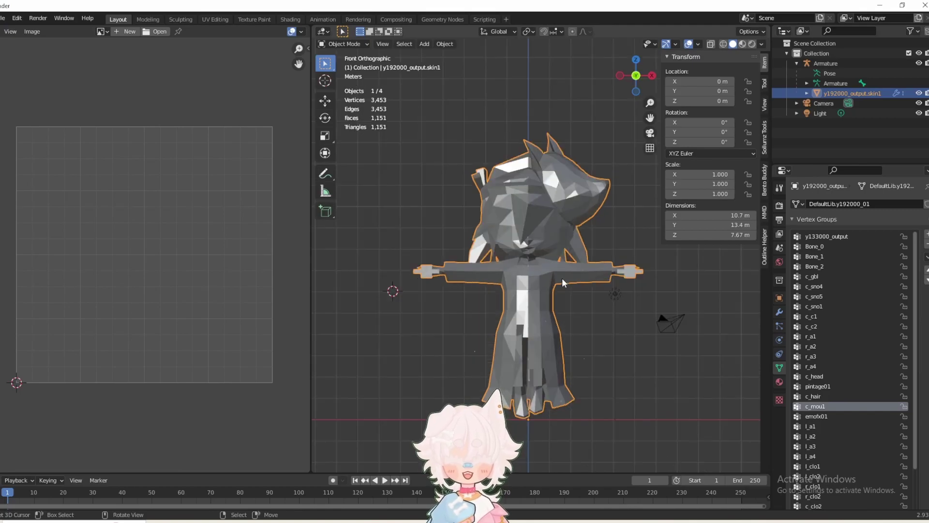
{"action": "left_click", "coordinate": [834, 66]}
{"action": "right_click", "coordinate": [834, 66]}
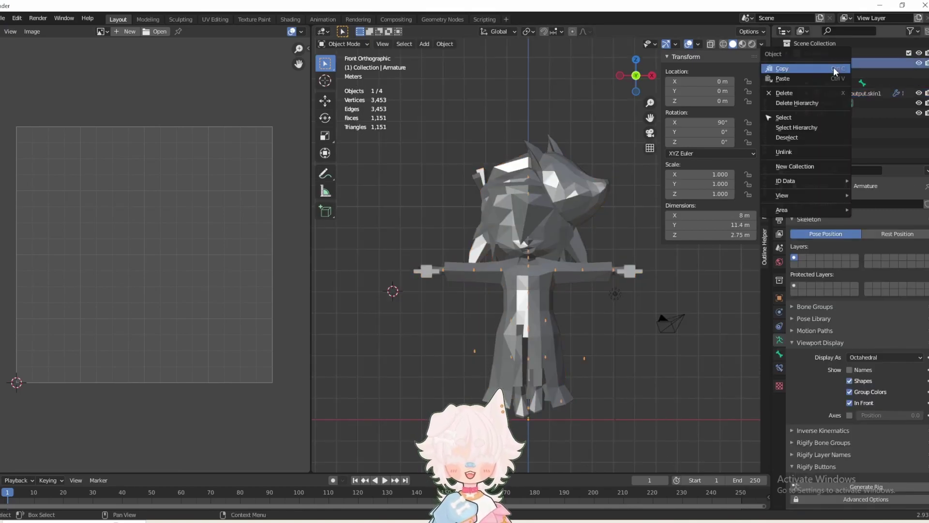
{"action": "left_click", "coordinate": [788, 93]}
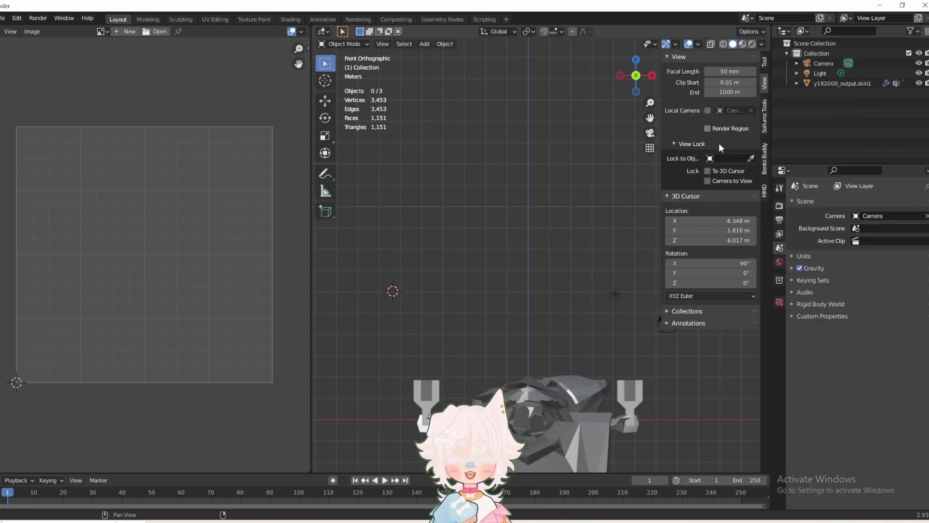
Rotate the character mesh 90° around the global X axis so that it stands upright
{"action": "left_click", "coordinate": [514, 421]}
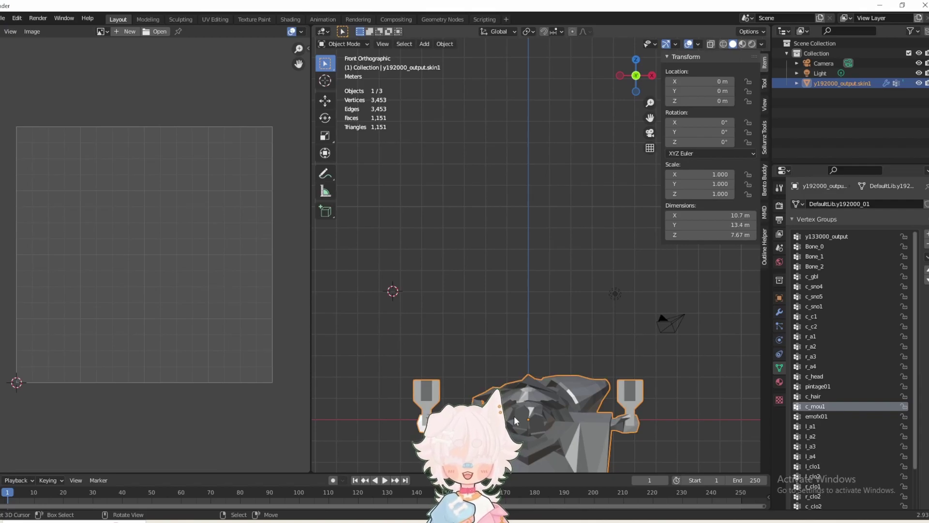
{"action": "type", "text": "r"}
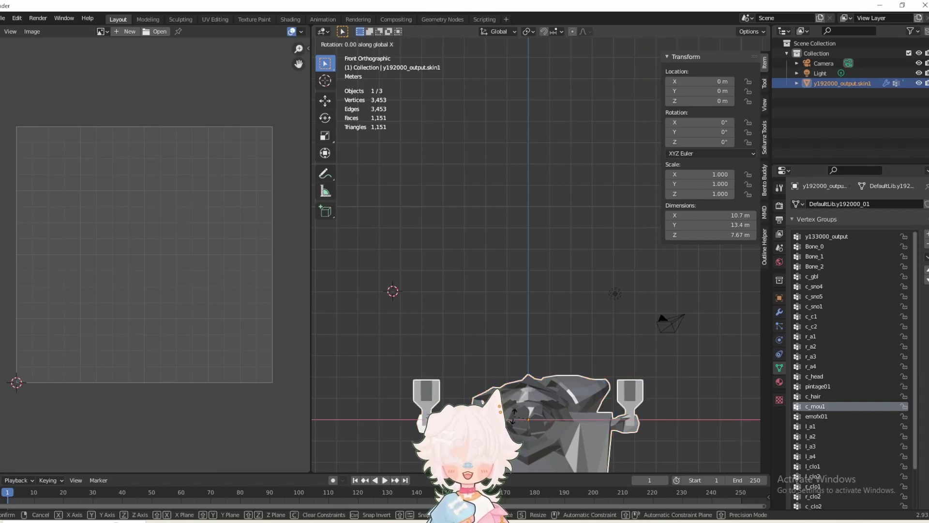
{"action": "type", "text": "x90"}
{"action": "key", "text": "Return"}
{"action": "scroll", "coordinate": [532, 368], "scroll_direction": "up", "scroll_amount": 2}
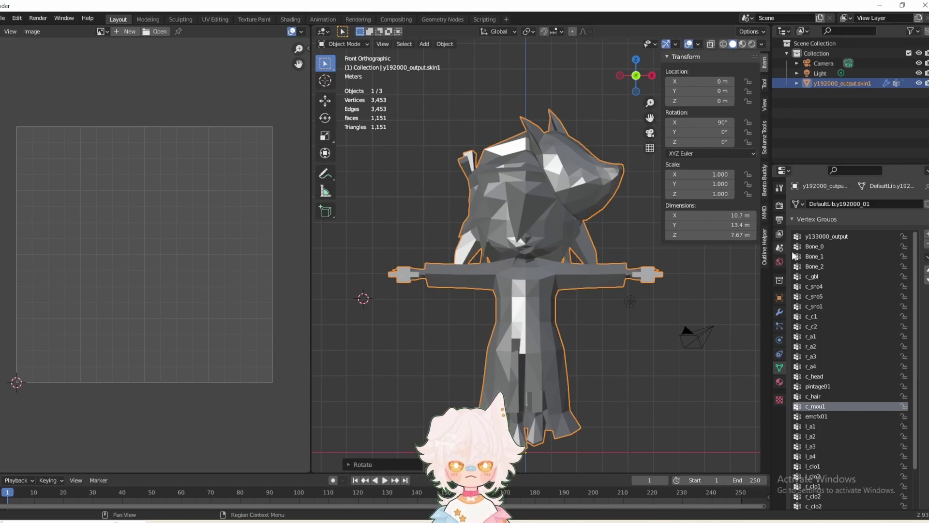
Apply the rotation of the character mesh
{"action": "left_click", "coordinate": [776, 299]}
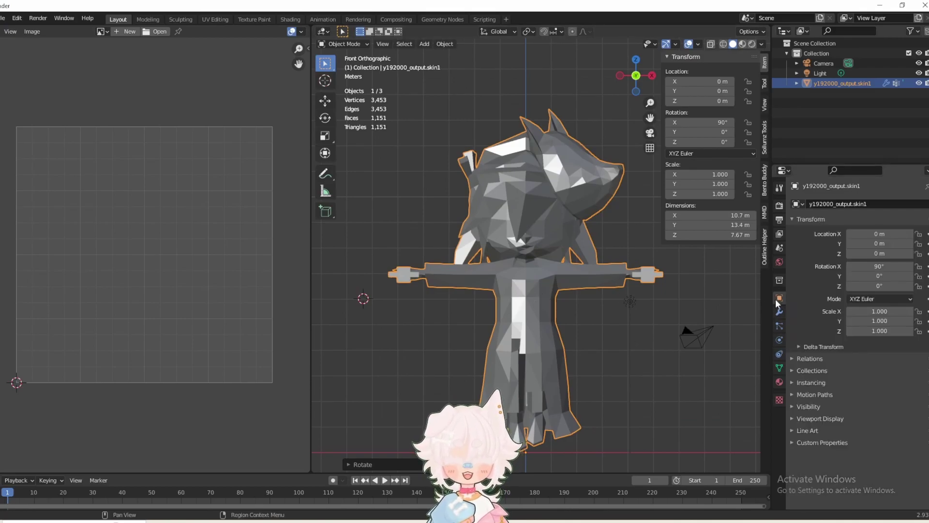
{"action": "key", "text": "ctrl+a"}
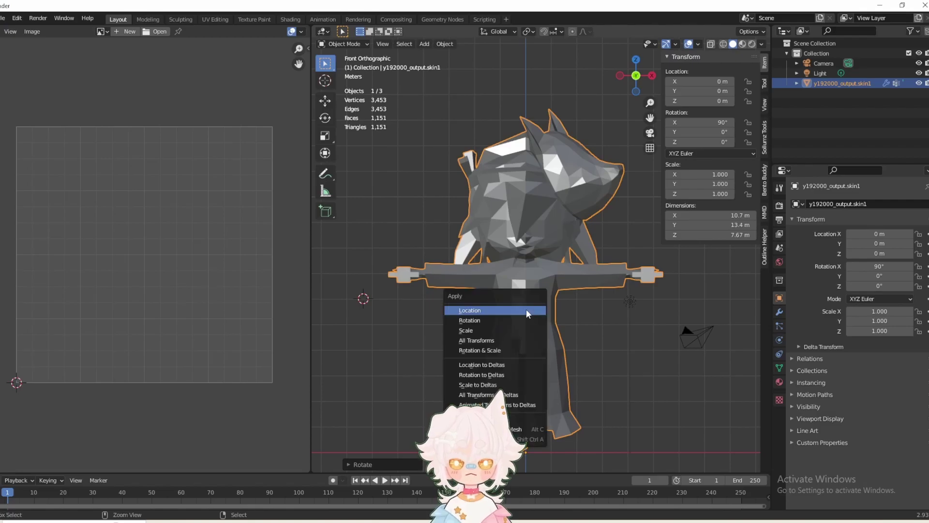
{"action": "left_click", "coordinate": [484, 322]}
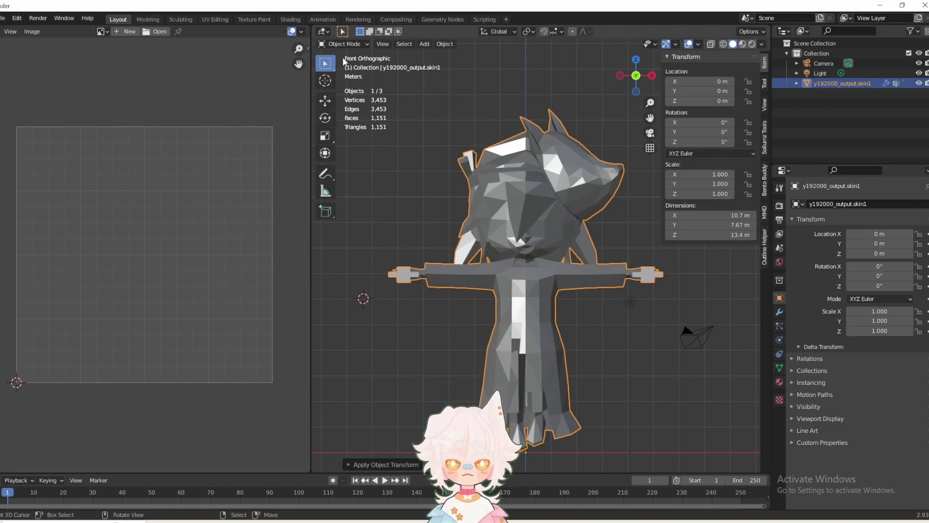
{"action": "left_click", "coordinate": [338, 45]}
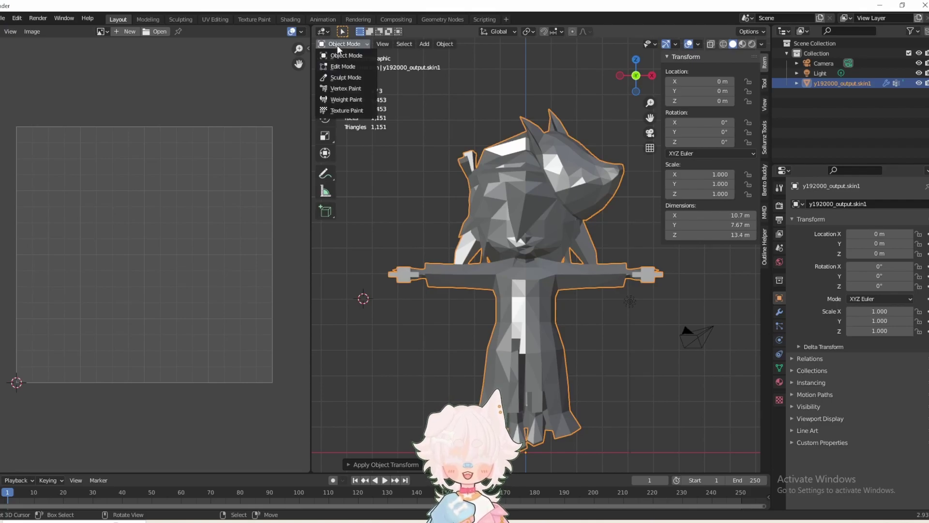
{"action": "left_click", "coordinate": [346, 67]}
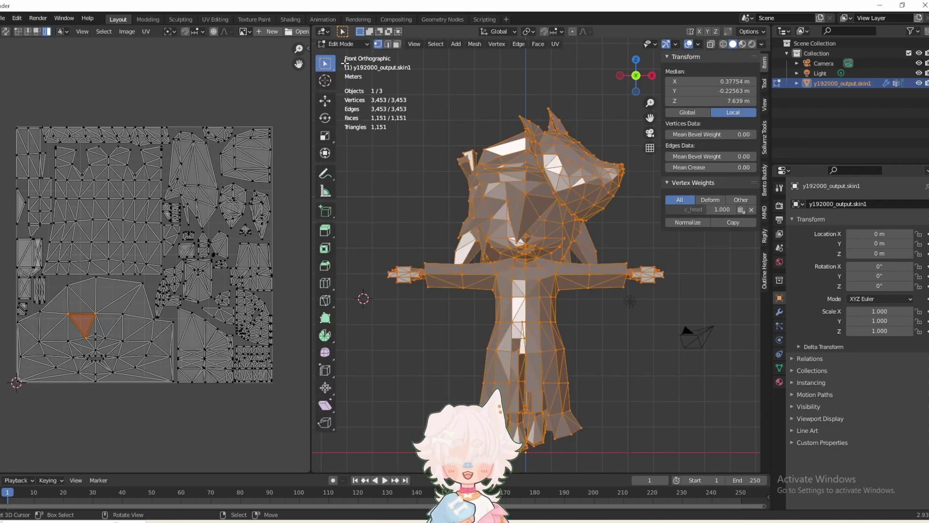
{"action": "scroll", "coordinate": [525, 257], "scroll_direction": "up", "scroll_amount": 1}
{"action": "scroll", "coordinate": [525, 256], "scroll_direction": "down", "scroll_amount": 2}
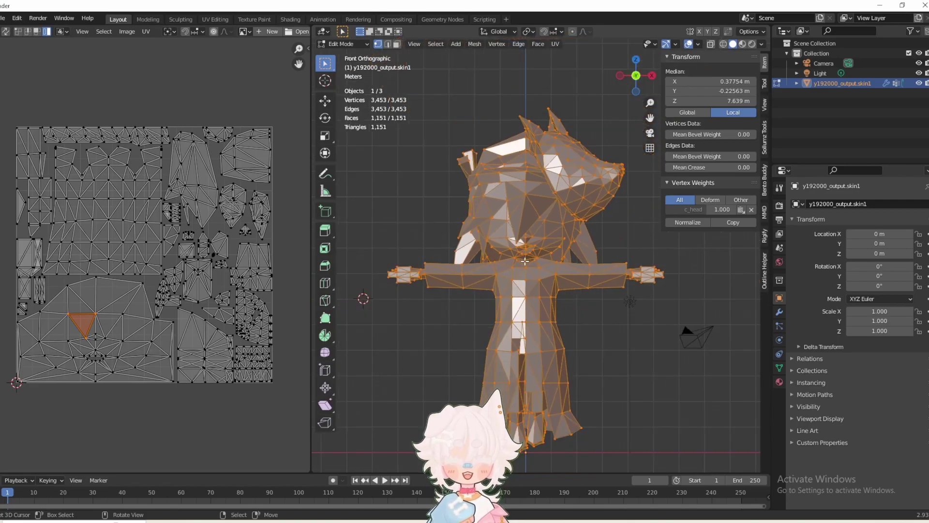
{"action": "left_click", "coordinate": [341, 44]}
{"action": "left_click", "coordinate": [346, 56]}
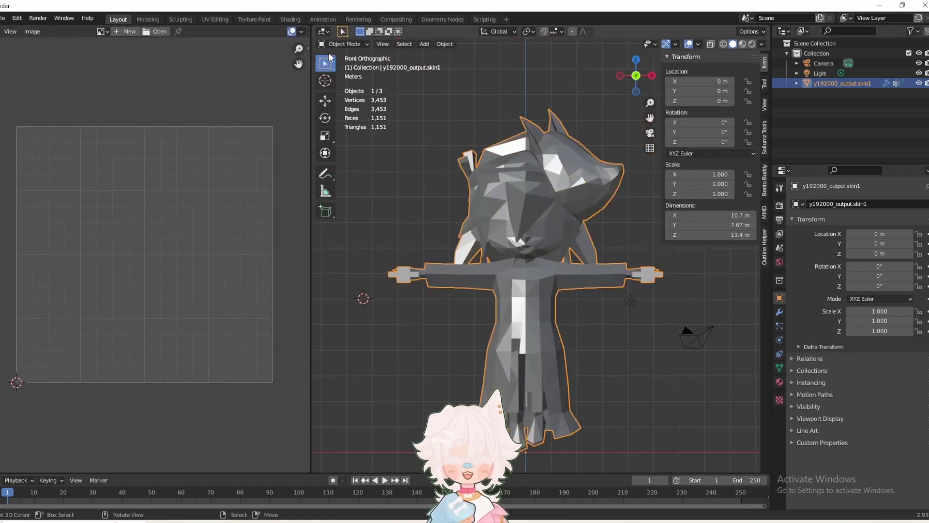
{"action": "left_click", "coordinate": [444, 44]}
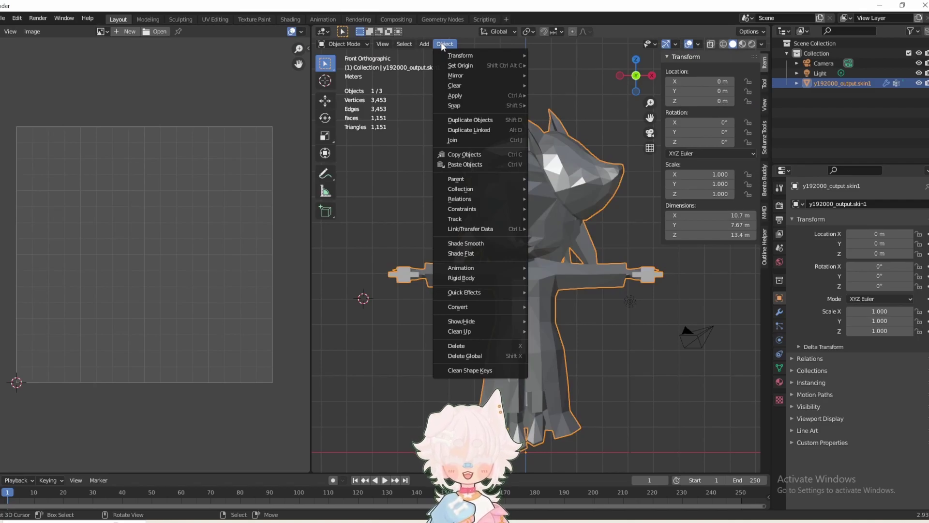
{"action": "mouse_move", "coordinate": [409, 45]}
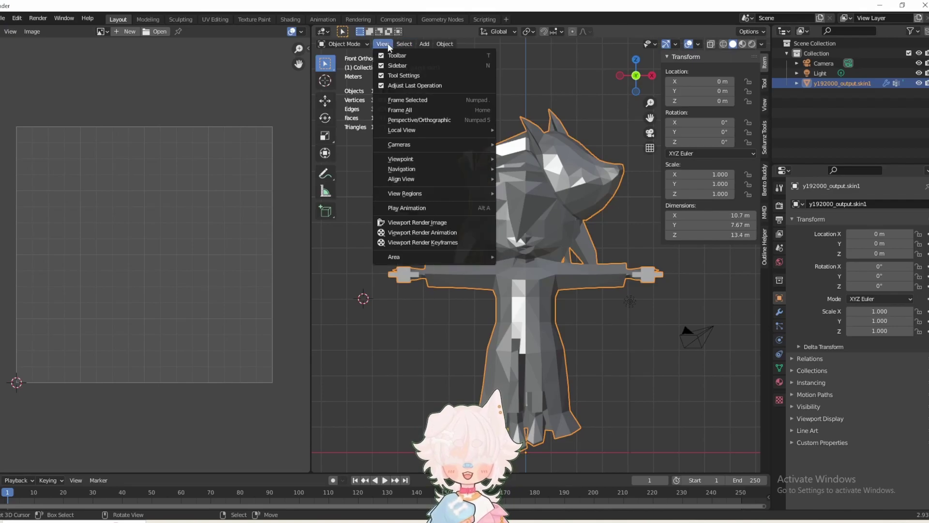
{"action": "mouse_move", "coordinate": [439, 46]}
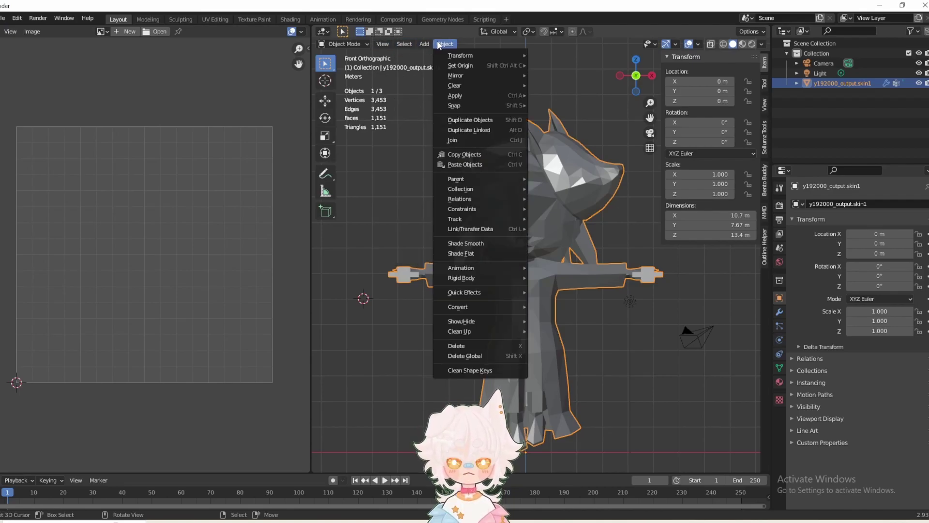
{"action": "left_click", "coordinate": [765, 91]}
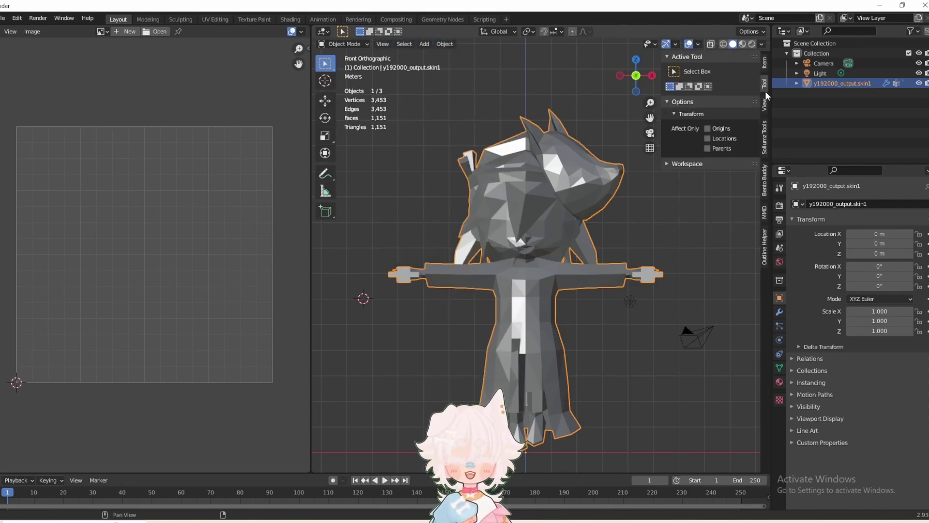
{"action": "left_click", "coordinate": [765, 65]}
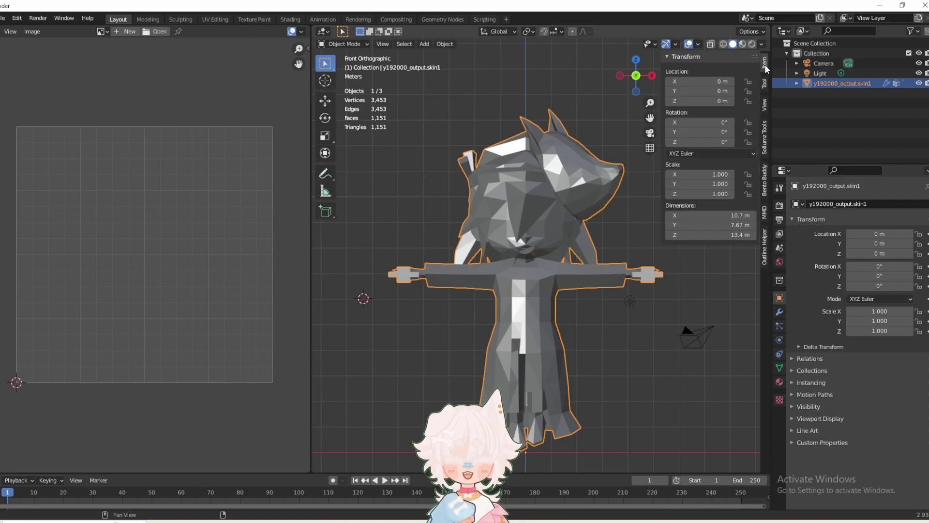
Apply Shade Smooth to the character mesh
{"action": "left_click", "coordinate": [437, 45]}
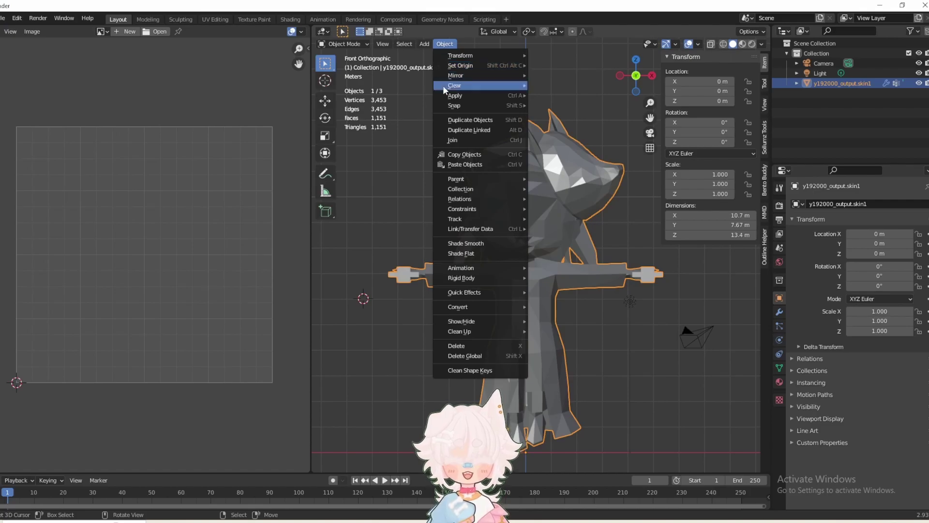
{"action": "left_click", "coordinate": [461, 245]}
{"action": "middle_click_drag", "start_coordinate": [461, 242], "coordinate": [524, 223]}
{"action": "key", "text": "KP_1"}
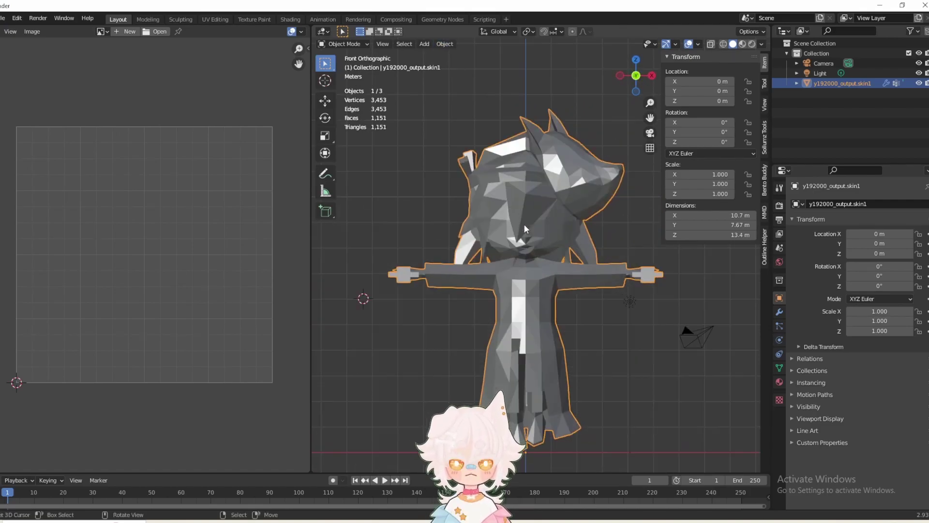
Merge all vertices of the character mesh by distance in Edit Mode and return to Object Mode
{"action": "left_click", "coordinate": [350, 45]}
{"action": "left_click", "coordinate": [344, 66]}
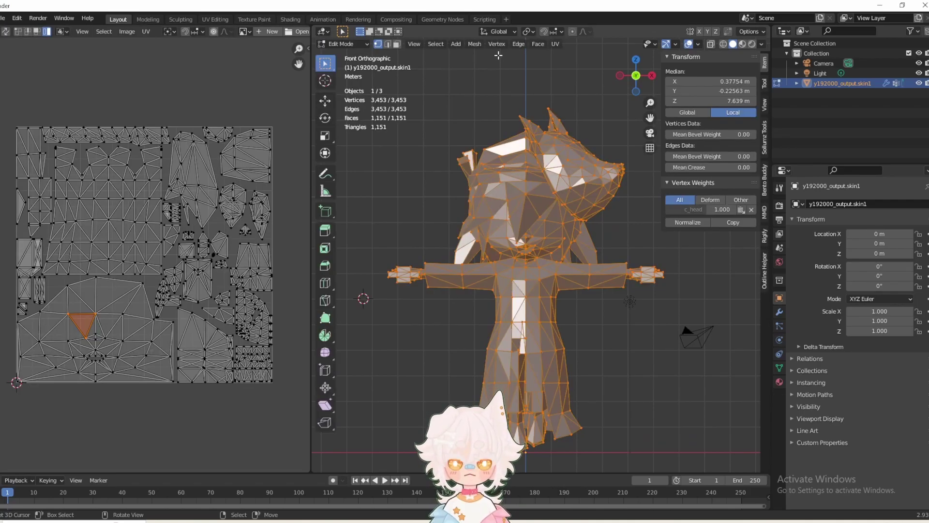
{"action": "left_click", "coordinate": [474, 44]}
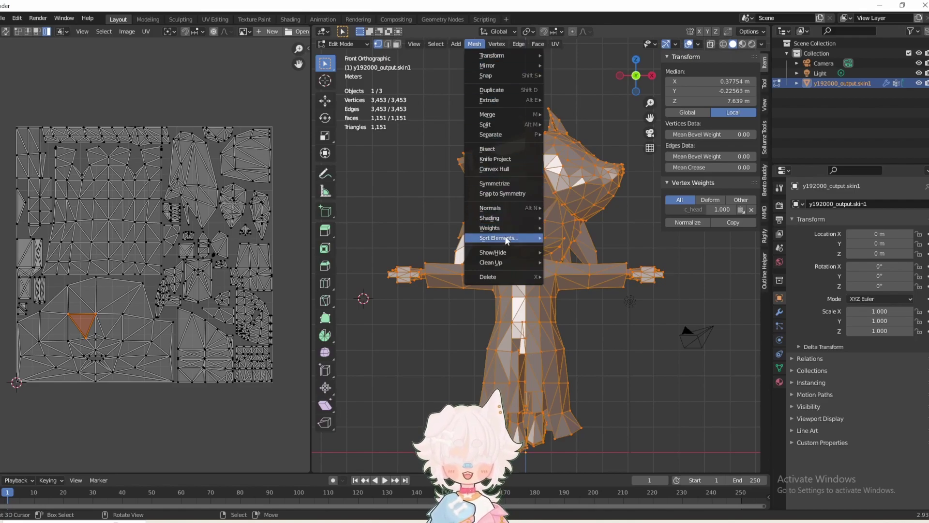
{"action": "mouse_move", "coordinate": [505, 261]}
{"action": "left_click", "coordinate": [574, 341]}
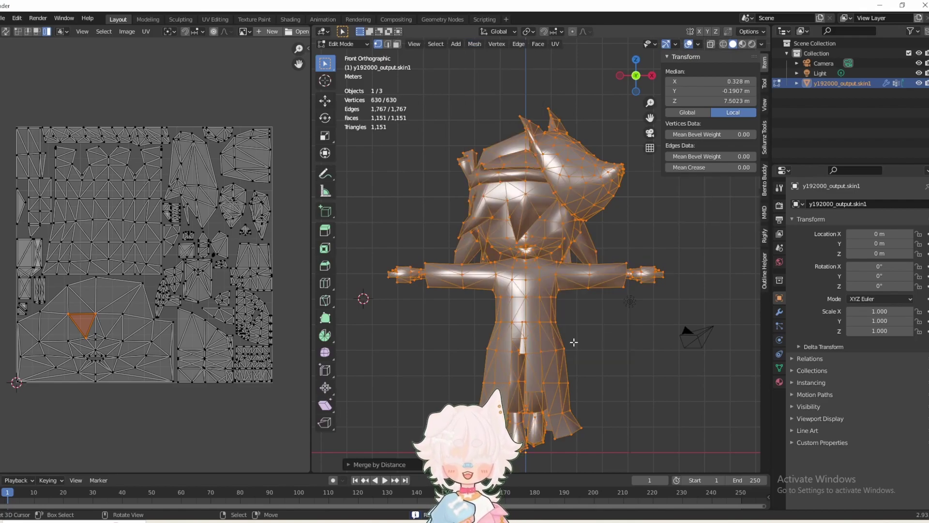
{"action": "left_click", "coordinate": [342, 44]}
{"action": "left_click", "coordinate": [344, 55]}
{"action": "middle_click_drag", "start_coordinate": [527, 246], "coordinate": [567, 244]}
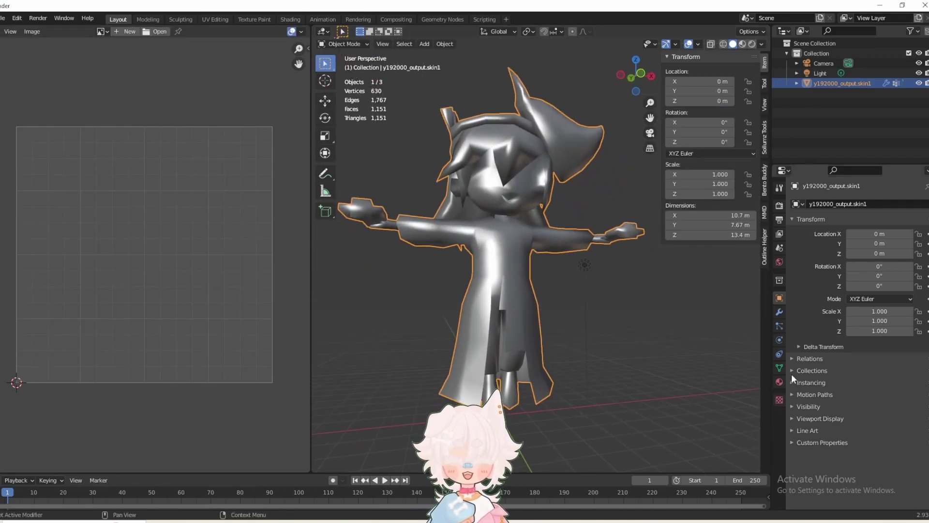
Turn off Backface Culling for the character's DefaultLib.y192000_01 material
{"action": "left_click", "coordinate": [779, 381]}
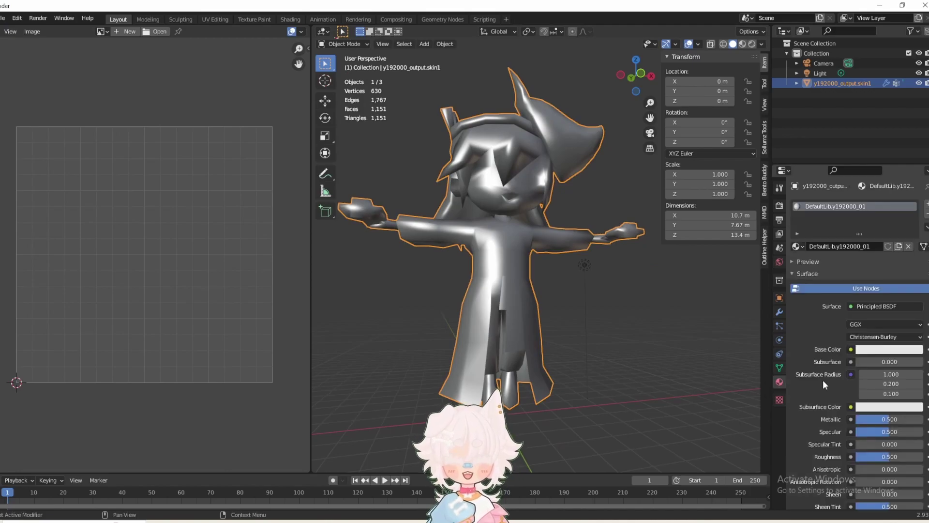
{"action": "scroll", "coordinate": [825, 375], "scroll_direction": "down", "scroll_amount": 10}
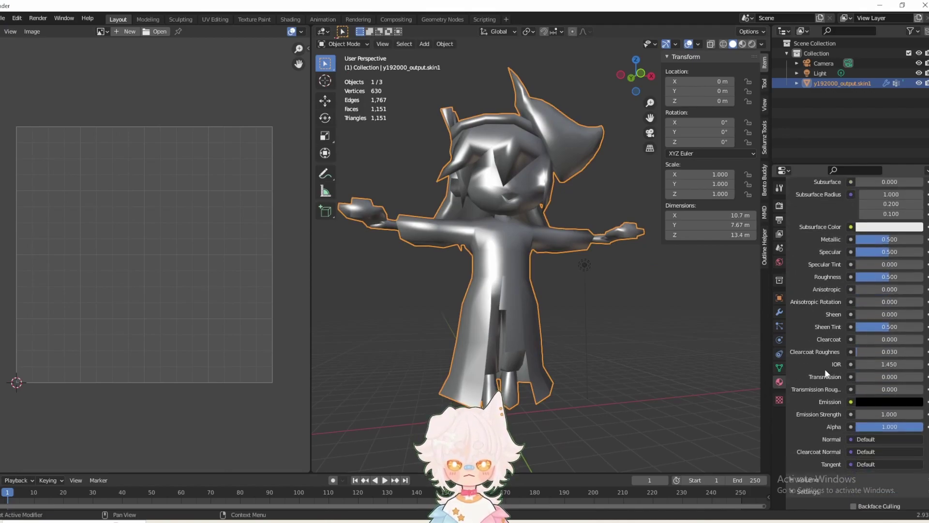
{"action": "middle_click_drag", "start_coordinate": [677, 353], "coordinate": [608, 354]}
{"action": "middle_click_drag", "start_coordinate": [697, 401], "coordinate": [613, 376]}
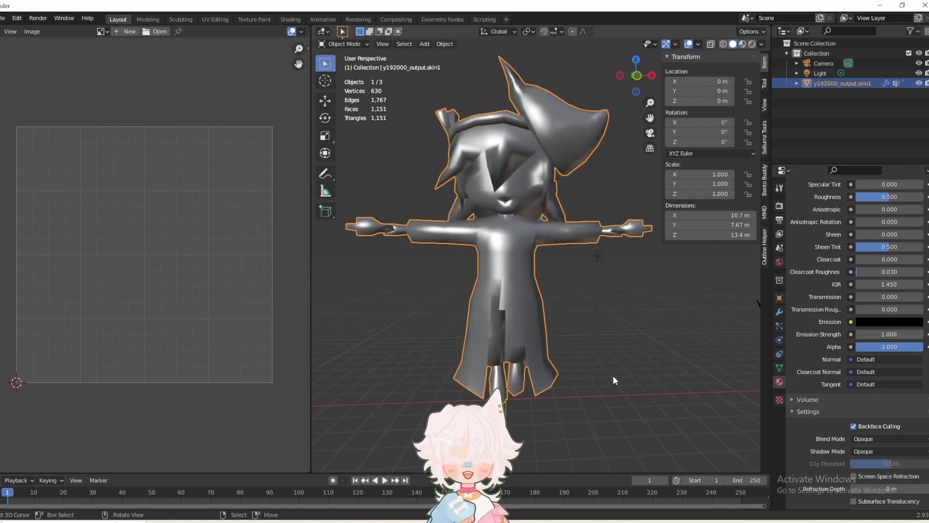
{"action": "left_click", "coordinate": [853, 427]}
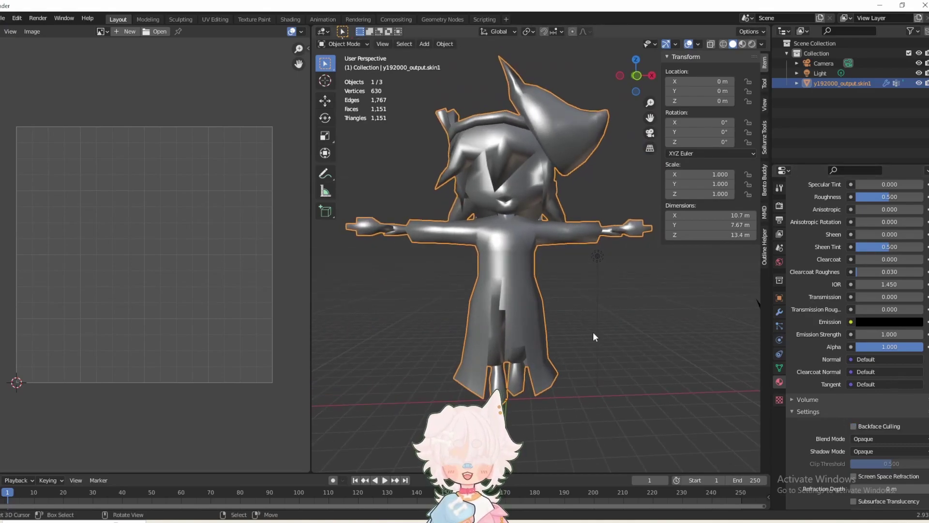
{"action": "key", "text": "KP_1"}
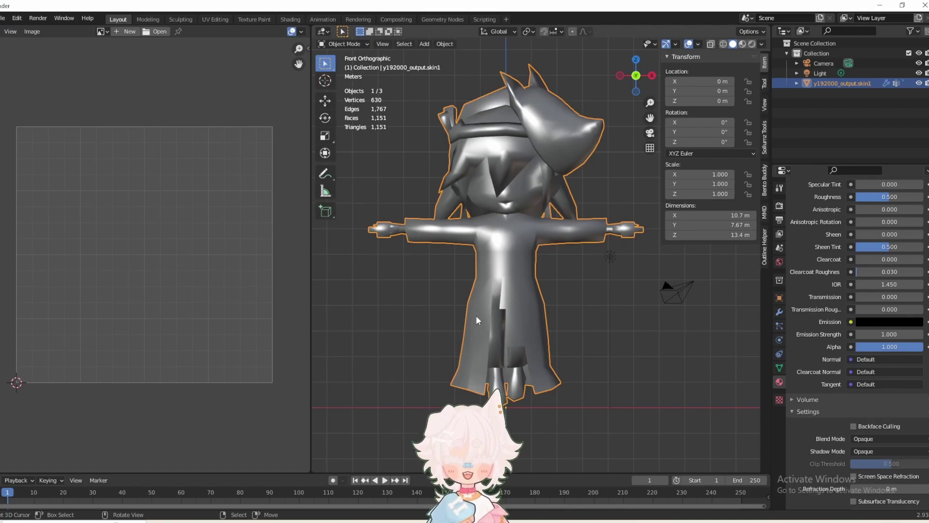
Switch to Kuriimu2 and open the y133000_p20.xc archive from the y133000 folder
{"action": "left_click", "coordinate": [508, 521]}
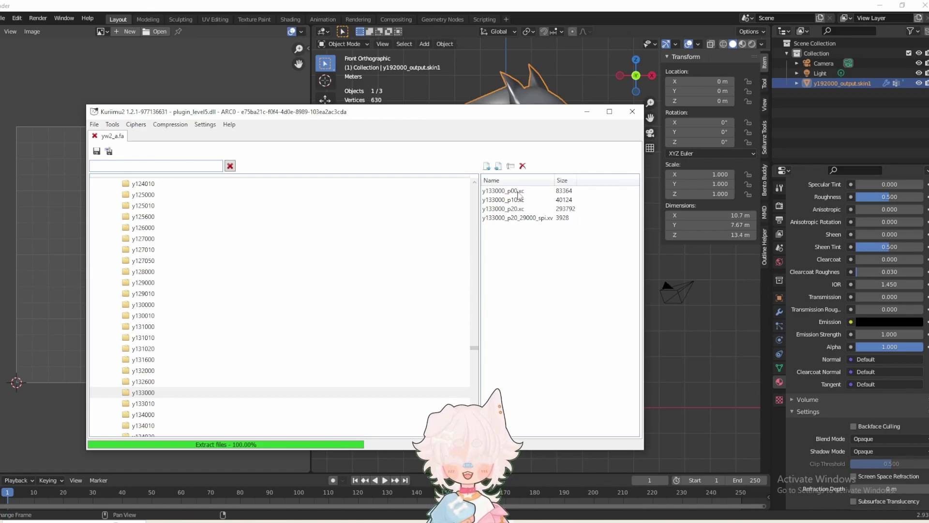
{"action": "double_click", "coordinate": [500, 211]}
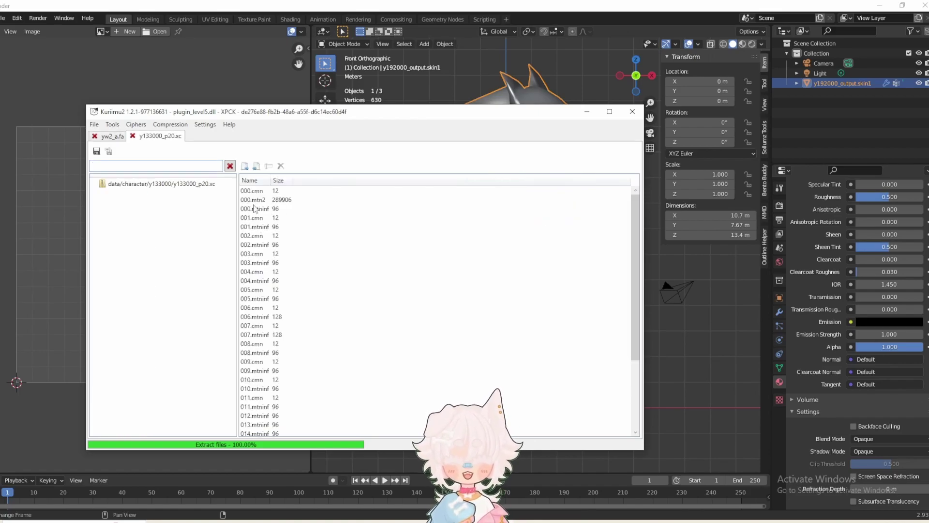
Close y133000_p20.xc, inspect the contents of y133000_p00.xc, and close that archive too
{"action": "left_click", "coordinate": [132, 136]}
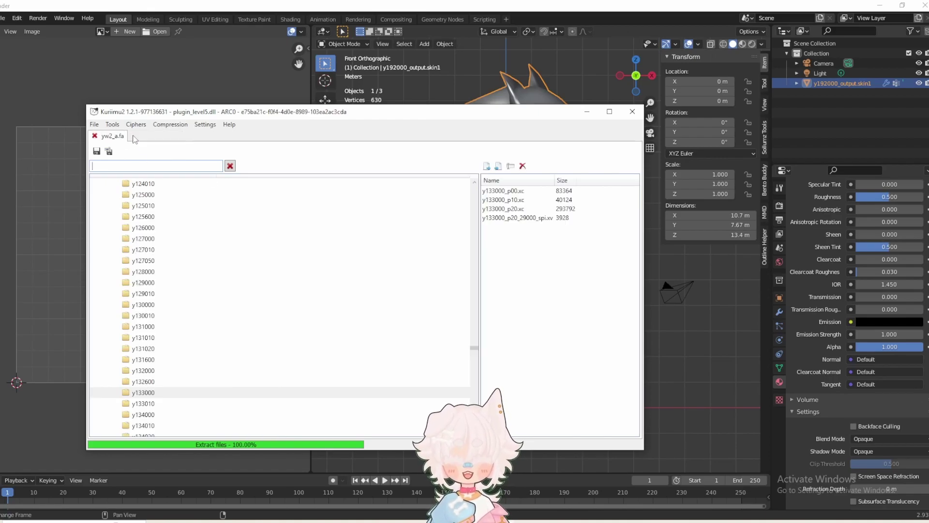
{"action": "double_click", "coordinate": [512, 195]}
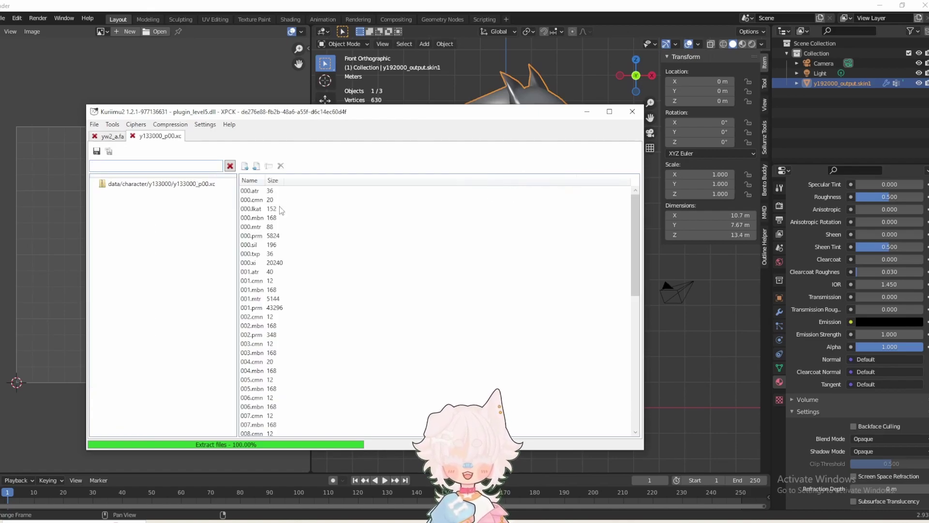
{"action": "left_click", "coordinate": [133, 136]}
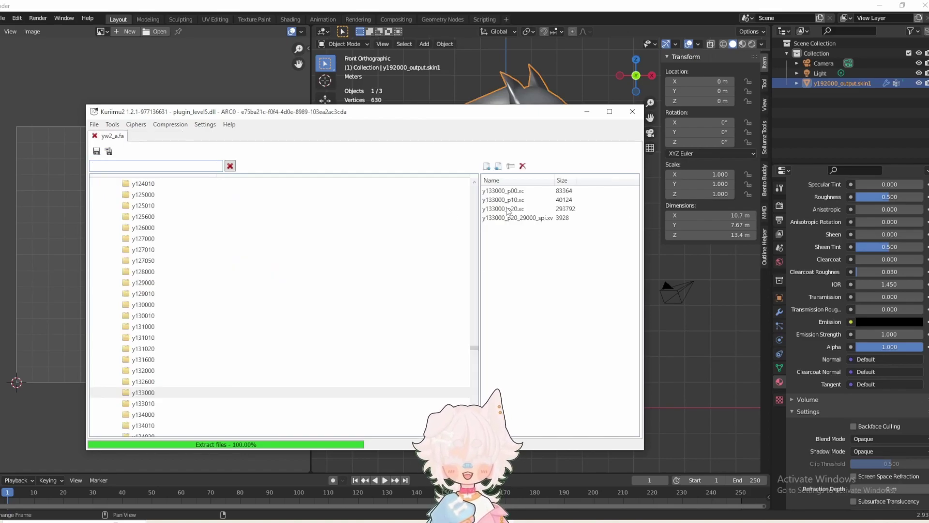
{"action": "right_click", "coordinate": [503, 191]}
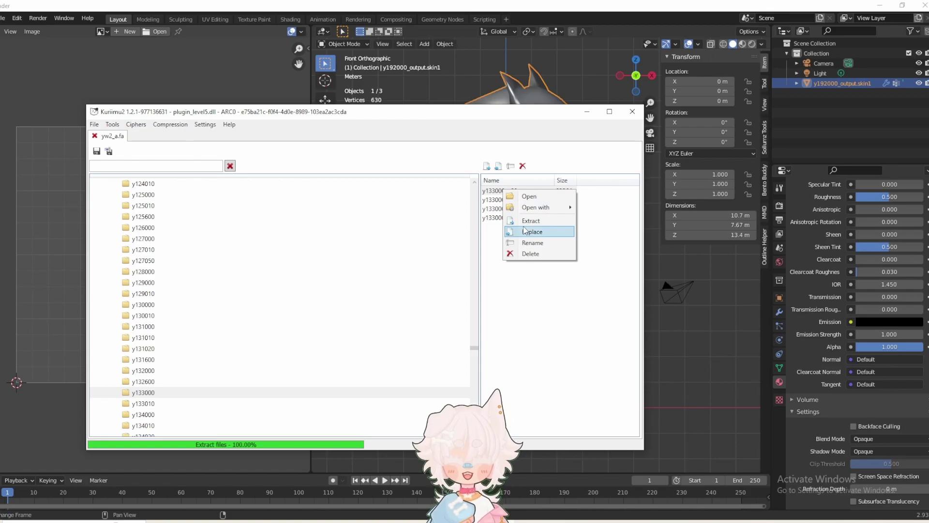
{"action": "left_click", "coordinate": [498, 334]}
{"action": "left_click", "coordinate": [674, 379]}
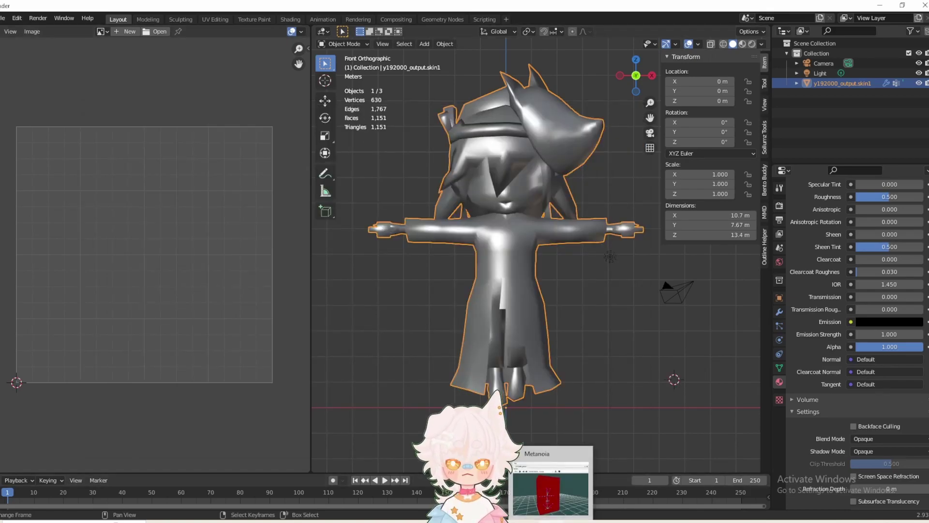
Switch to Metanoia and show the model info for y133000_p00.xc with its mesh list expanded
{"action": "left_click", "coordinate": [554, 521]}
{"action": "mouse_move", "coordinate": [253, 181]}
{"action": "left_mouse_down"}
{"action": "mouse_move", "coordinate": [237, 185]}
{"action": "mouse_move", "coordinate": [277, 183]}
{"action": "mouse_move", "coordinate": [242, 181]}
{"action": "left_mouse_up"}
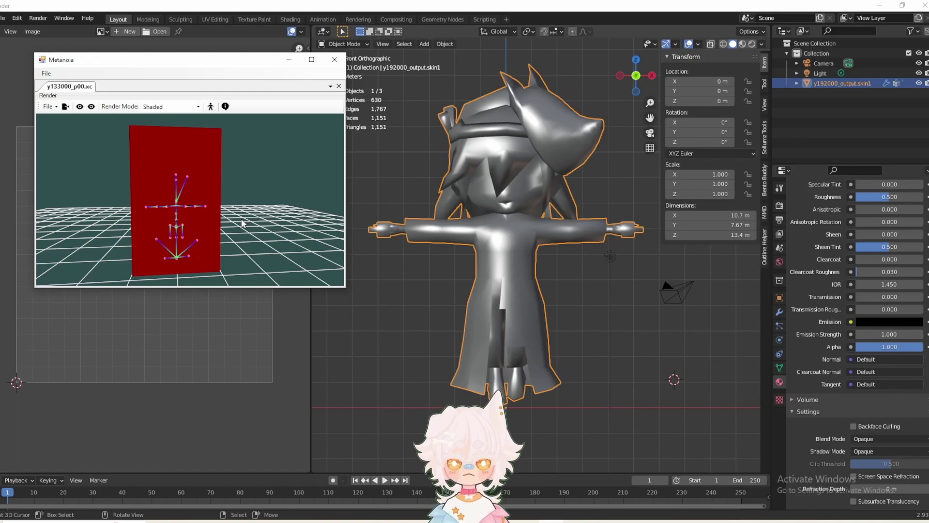
{"action": "left_click", "coordinate": [225, 106]}
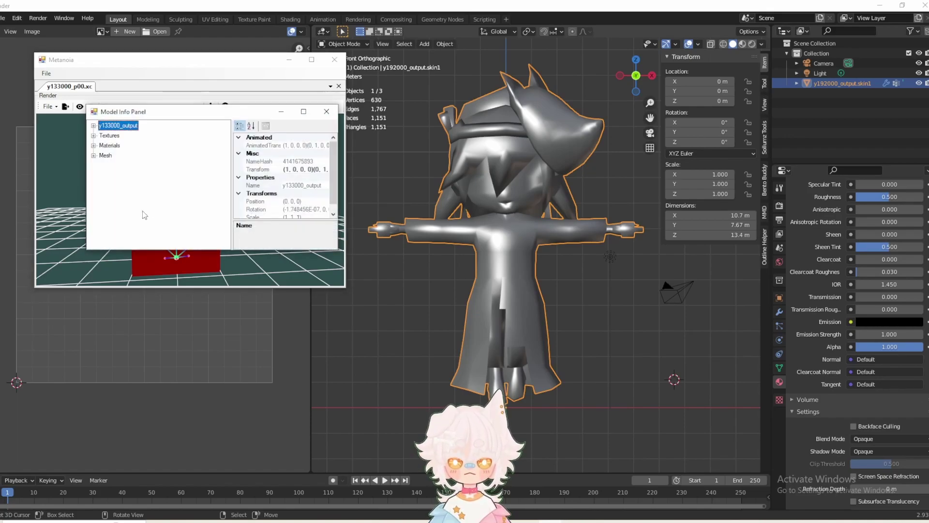
{"action": "left_click_drag", "start_coordinate": [156, 112], "coordinate": [428, 104]}
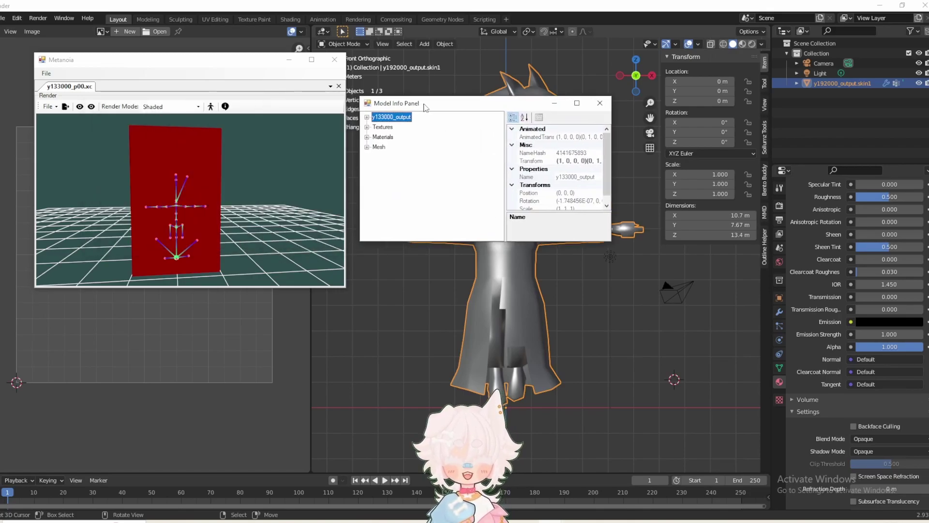
{"action": "left_click", "coordinate": [368, 148]}
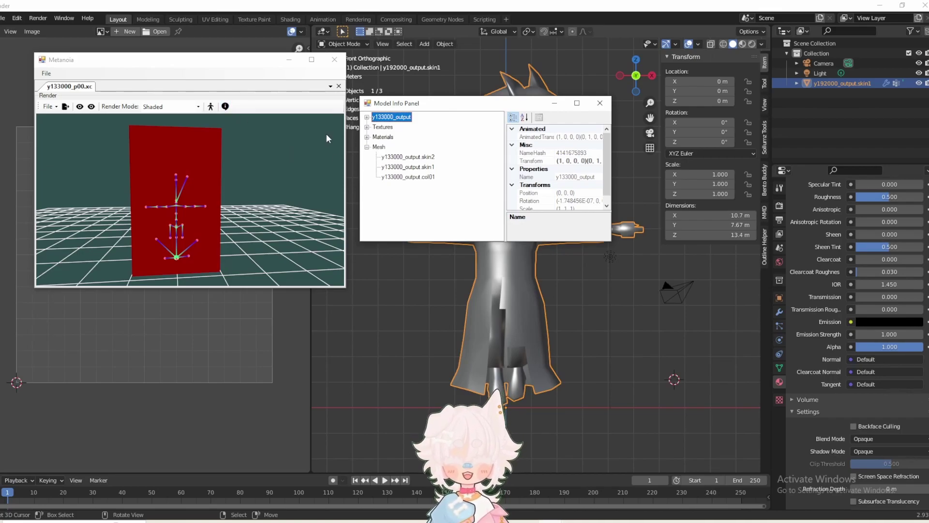
Set the y133000_output.col01 mesh's Visible property to False, inspect the uncovered character, and close the model info
{"action": "left_click", "coordinate": [389, 177]}
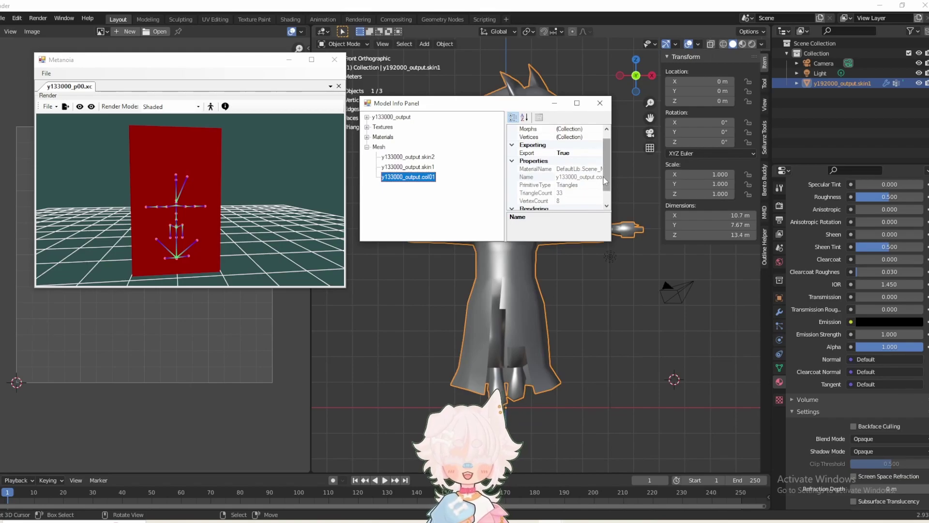
{"action": "scroll", "coordinate": [605, 182], "scroll_direction": "down", "scroll_amount": 1}
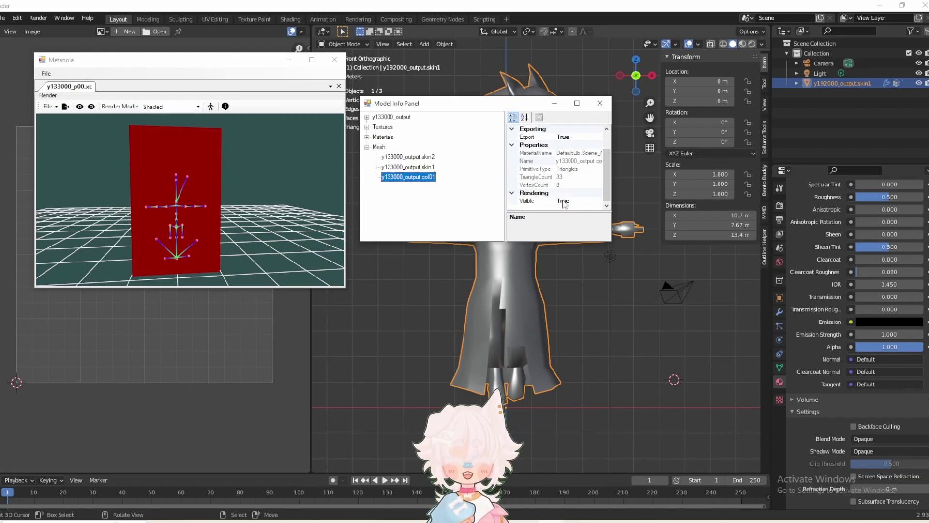
{"action": "left_click", "coordinate": [563, 201]}
{"action": "left_click", "coordinate": [597, 200]}
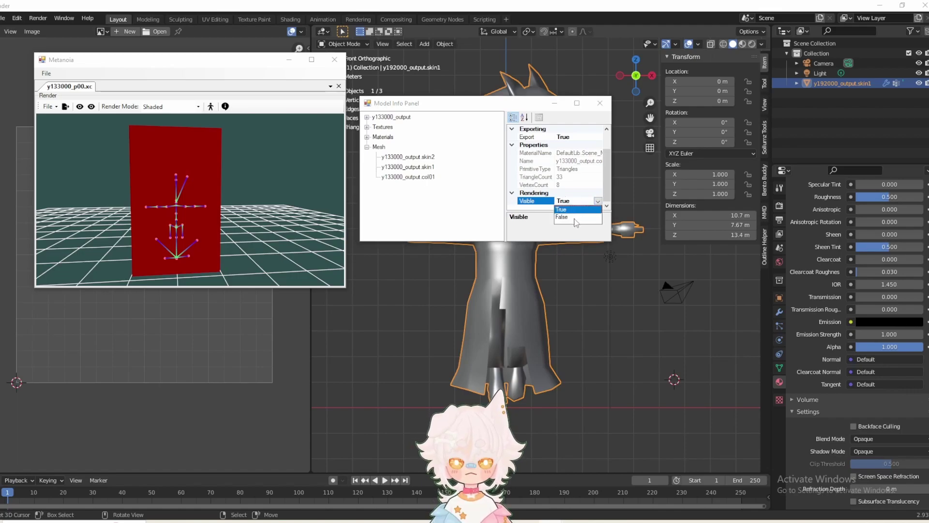
{"action": "left_click", "coordinate": [563, 217]}
{"action": "left_click", "coordinate": [210, 221]}
{"action": "scroll", "coordinate": [218, 218], "scroll_direction": "up", "scroll_amount": 5}
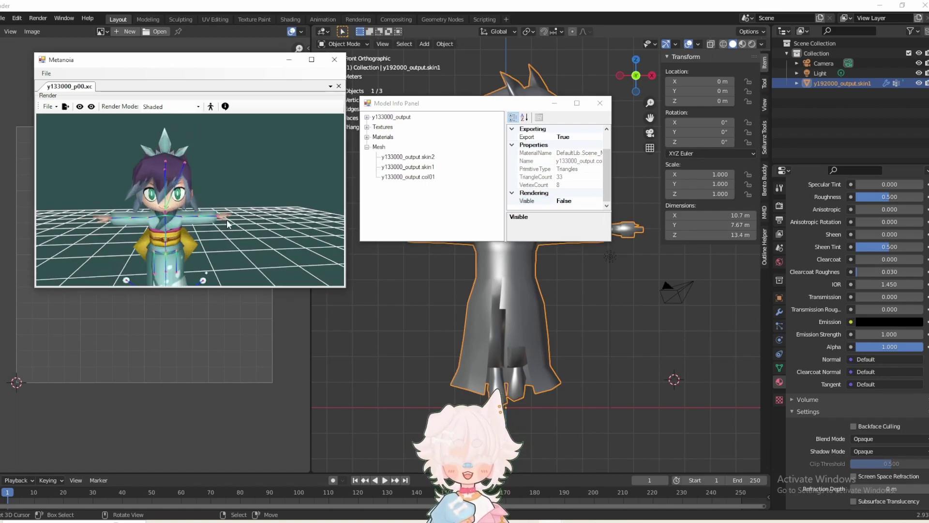
{"action": "right_click_drag", "start_coordinate": [254, 201], "coordinate": [257, 196]}
{"action": "left_click_drag", "start_coordinate": [257, 196], "coordinate": [327, 167]}
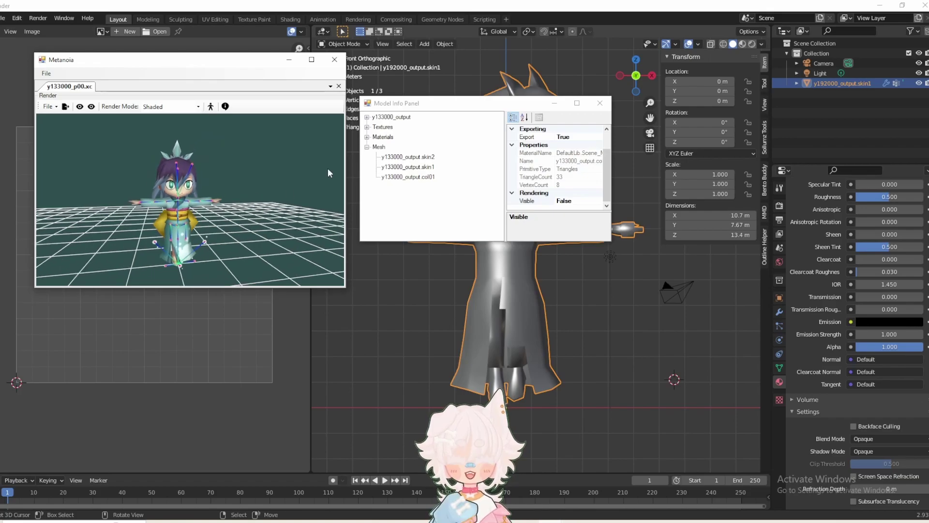
{"action": "left_click", "coordinate": [600, 104]}
Import the test motion.mtn2 animation from the !helpzone folder onto the character model
{"action": "left_click", "coordinate": [49, 107]}
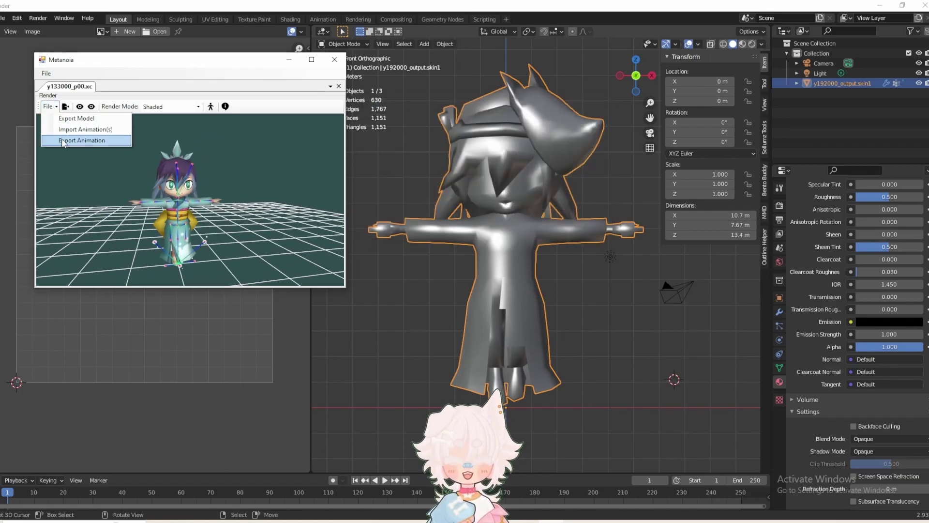
{"action": "left_click_drag", "start_coordinate": [226, 176], "coordinate": [72, 118]}
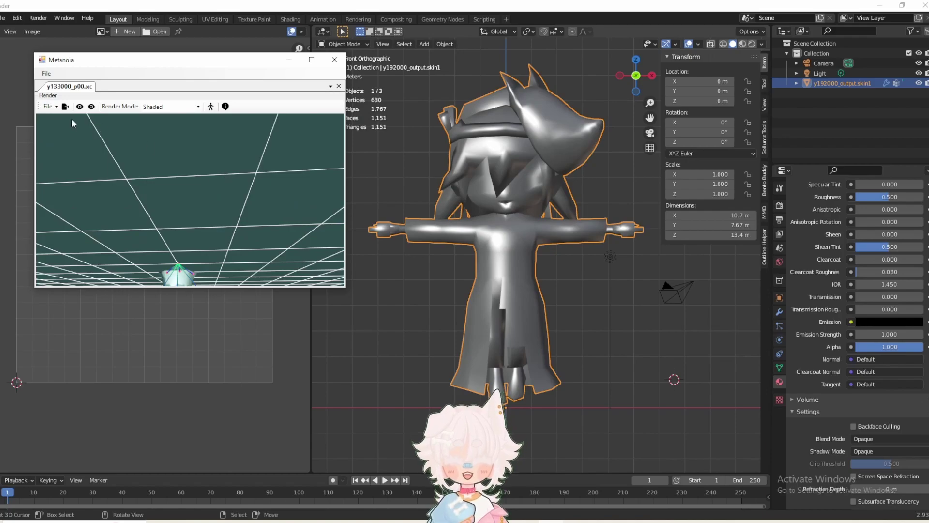
{"action": "left_click_drag", "start_coordinate": [201, 208], "coordinate": [208, 155]}
{"action": "left_click", "coordinate": [47, 106]}
{"action": "left_click", "coordinate": [58, 128]}
{"action": "left_click", "coordinate": [208, 163]}
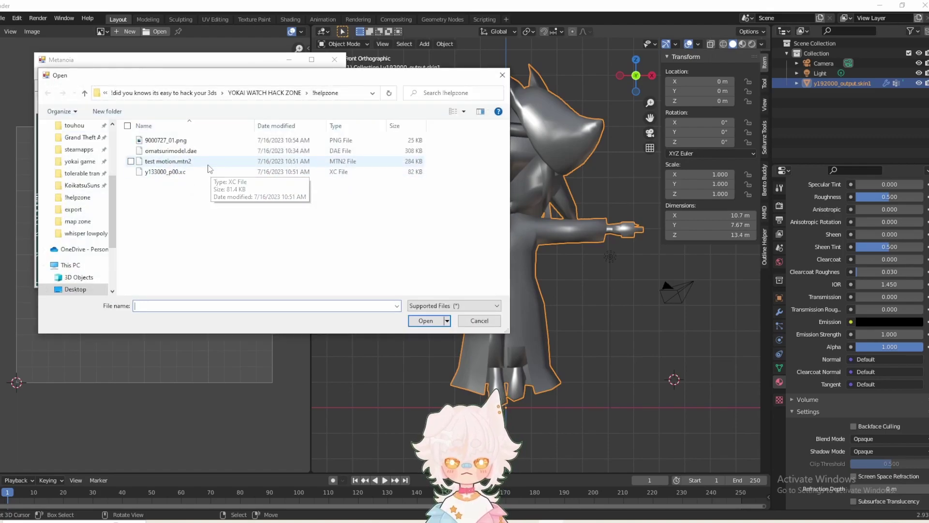
{"action": "double_click", "coordinate": [207, 163]}
Play the imported out_00 animation and examine how the character model moves
{"action": "left_click_drag", "start_coordinate": [210, 213], "coordinate": [167, 187]}
{"action": "left_click", "coordinate": [166, 118]}
{"action": "scroll", "coordinate": [168, 187], "scroll_direction": "up", "scroll_amount": 2}
{"action": "scroll", "coordinate": [233, 216], "scroll_direction": "up", "scroll_amount": 4}
{"action": "left_click_drag", "start_coordinate": [232, 216], "coordinate": [273, 188]}
{"action": "scroll", "coordinate": [294, 199], "scroll_direction": "up", "scroll_amount": 2}
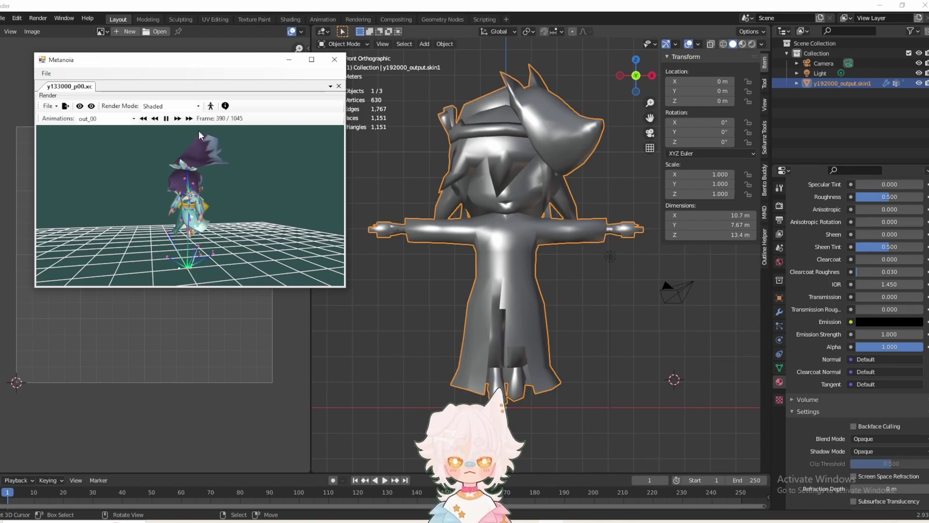
Replay the out_00 animation from its start, then stop it and rewind to frame 0
{"action": "left_click", "coordinate": [167, 122]}
{"action": "left_click", "coordinate": [144, 119]}
{"action": "left_click", "coordinate": [167, 121]}
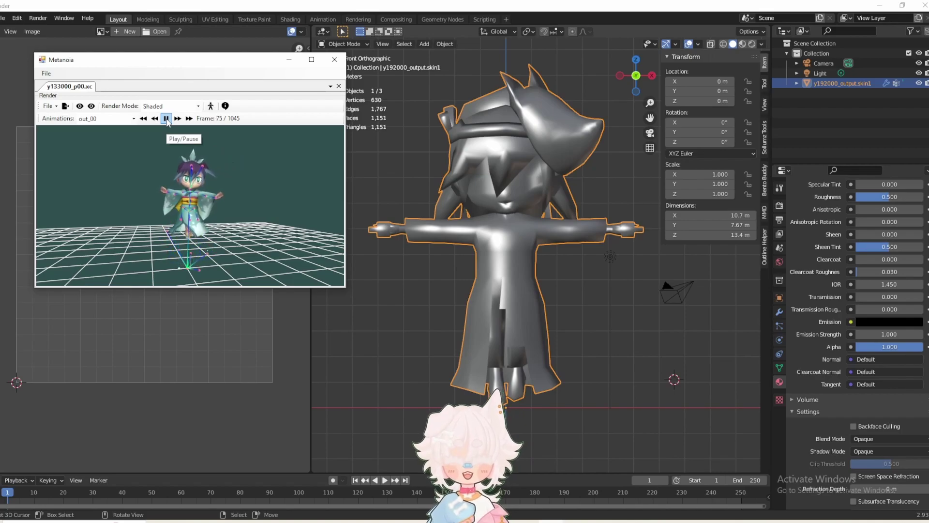
{"action": "left_click", "coordinate": [167, 121]}
{"action": "left_click", "coordinate": [144, 118]}
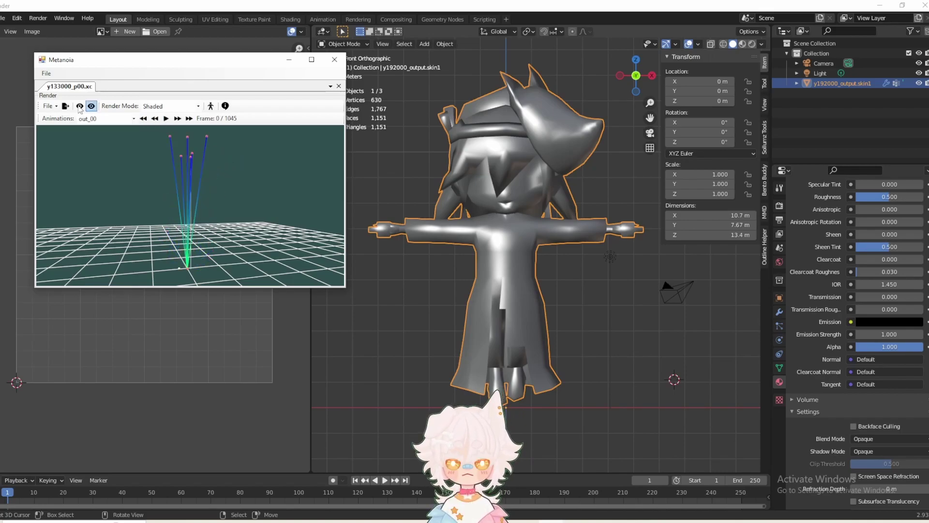
Export the model as the Collada file model.dae in the !helpzone folder, including materials and textures
{"action": "left_click", "coordinate": [57, 106]}
{"action": "left_click", "coordinate": [70, 118]}
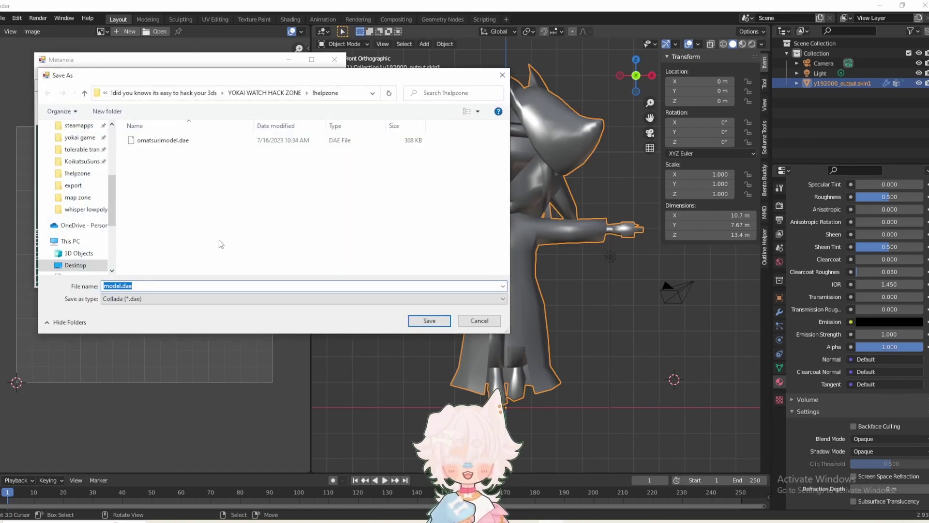
{"action": "left_click", "coordinate": [447, 324]}
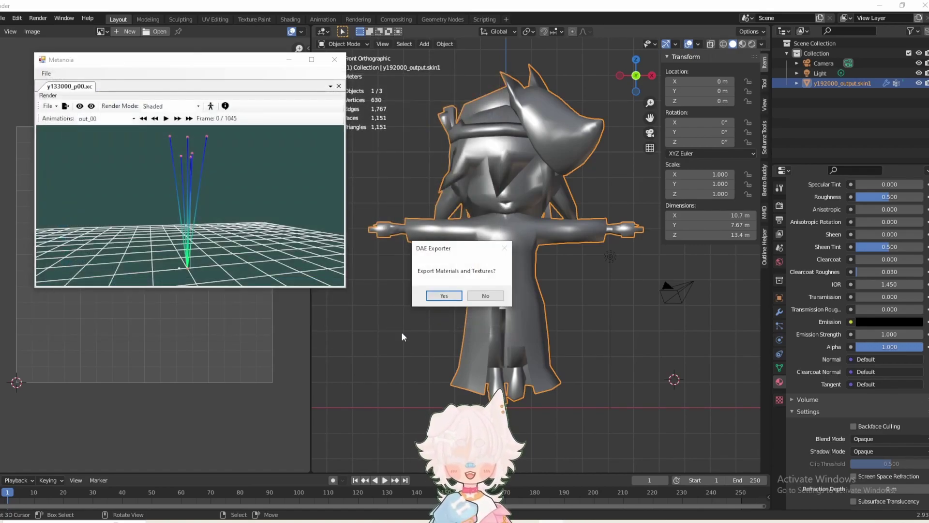
{"action": "left_click", "coordinate": [449, 296]}
{"action": "left_click", "coordinate": [526, 320]}
{"action": "scroll", "coordinate": [530, 307], "scroll_direction": "down", "scroll_amount": 1}
{"action": "scroll", "coordinate": [530, 307], "scroll_direction": "up", "scroll_amount": 1}
Switch to the Blender window with the empty scene and import model.dae as Collada from the !helpzone folder
{"action": "mouse_move", "coordinate": [486, 522]}
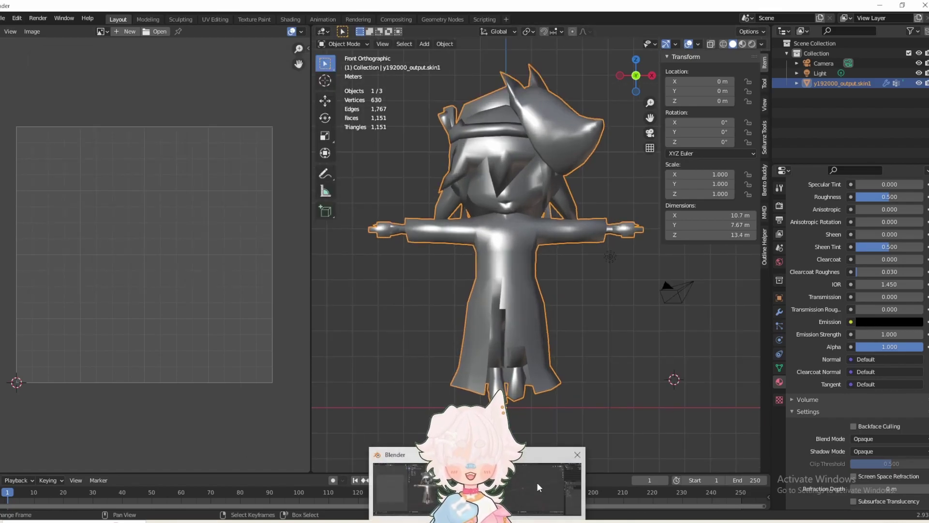
{"action": "left_click", "coordinate": [536, 482]}
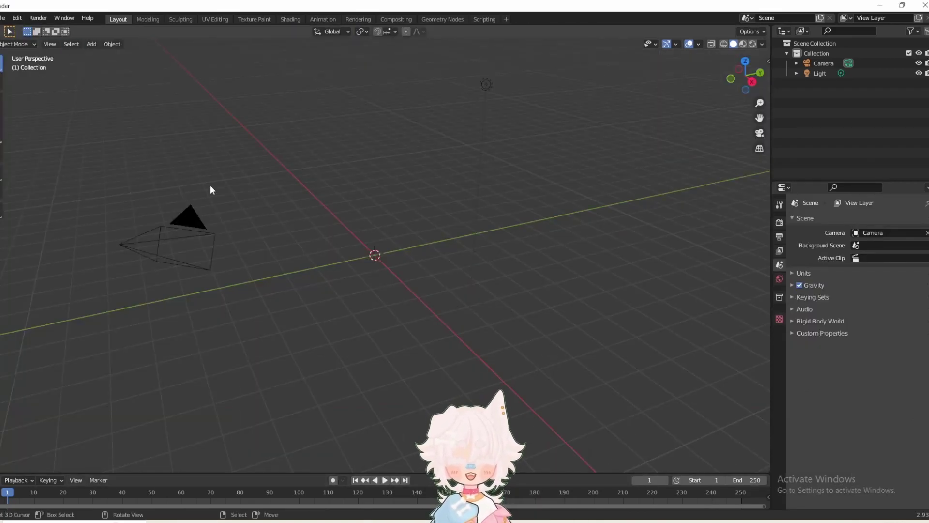
{"action": "left_click", "coordinate": [4, 18]}
{"action": "mouse_move", "coordinate": [25, 167]}
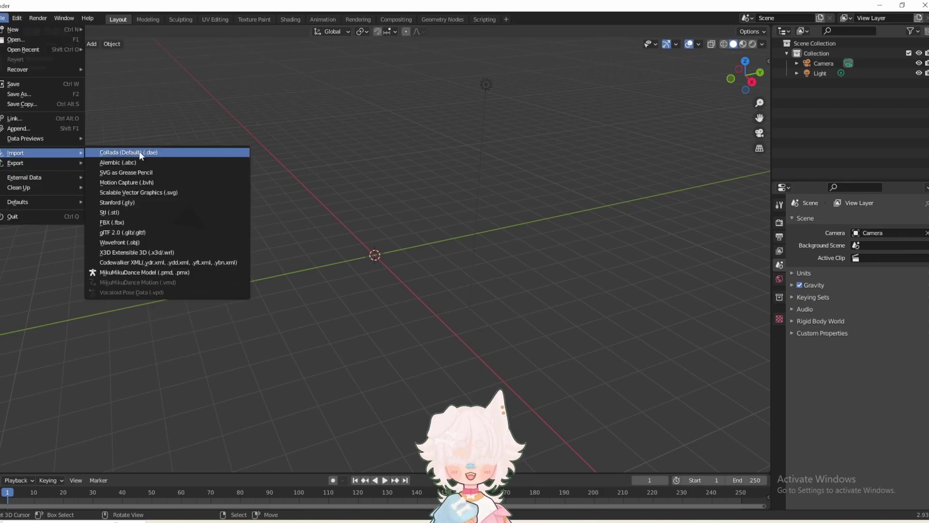
{"action": "left_click", "coordinate": [138, 152]}
{"action": "left_click", "coordinate": [68, 314]}
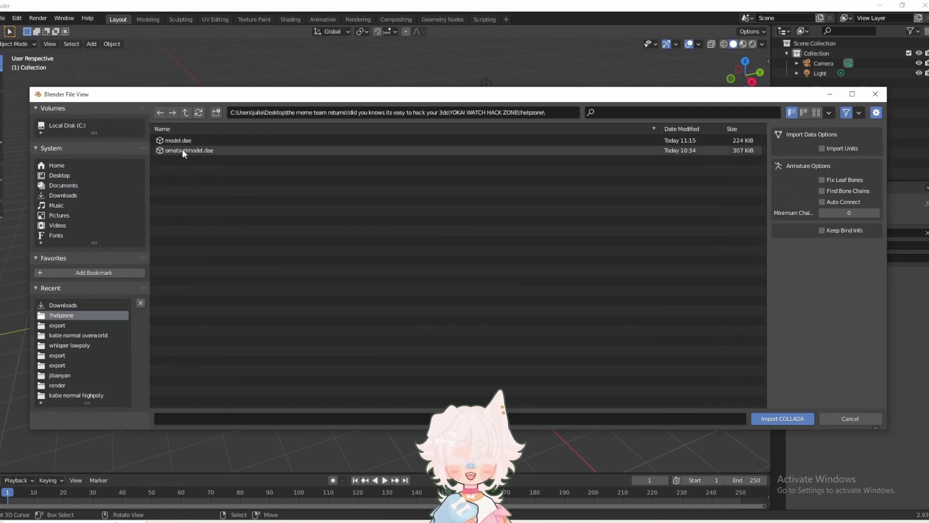
{"action": "double_click", "coordinate": [175, 140]}
Show the imported model in front view and hide the y133000_output.col01 box mesh under the Armature
{"action": "scroll", "coordinate": [379, 262], "scroll_direction": "down", "scroll_amount": 3}
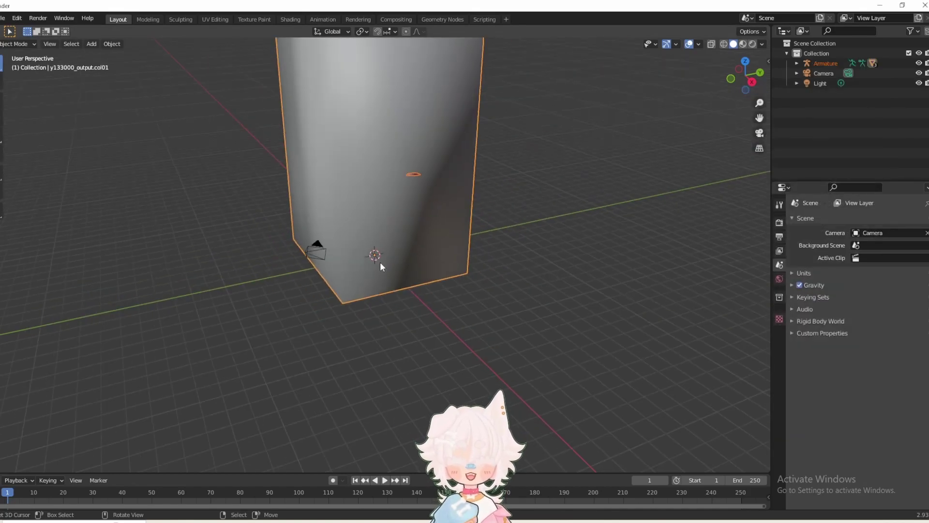
{"action": "scroll", "coordinate": [389, 271], "scroll_direction": "down", "scroll_amount": 2}
{"action": "key", "text": "KP_1"}
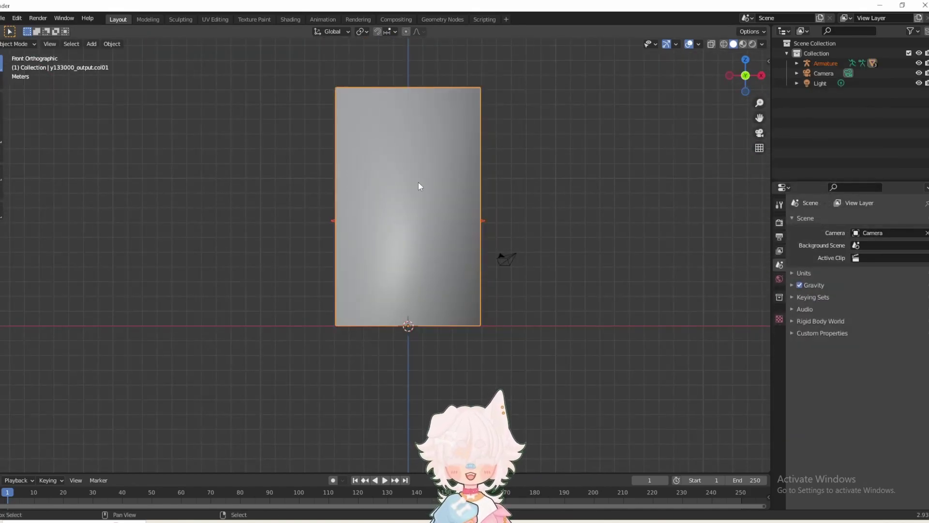
{"action": "scroll", "coordinate": [386, 263], "scroll_direction": "up", "scroll_amount": 1}
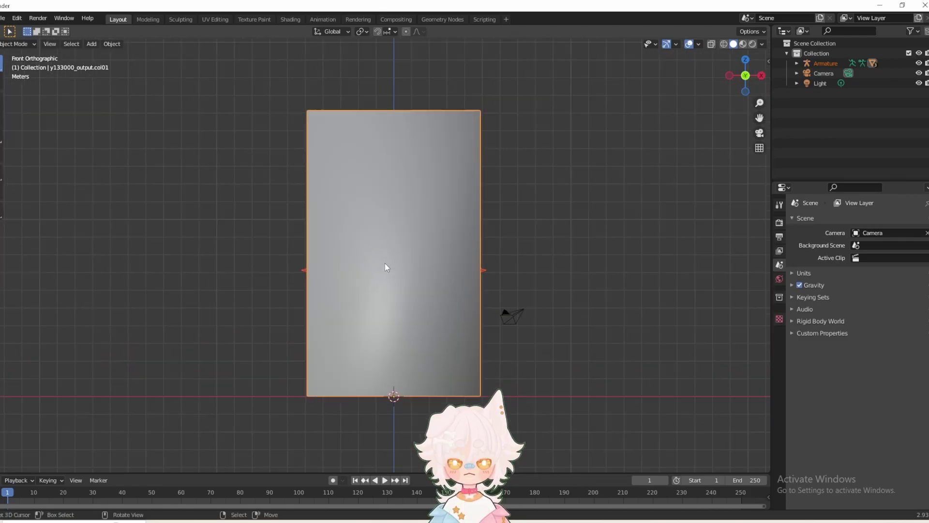
{"action": "left_click", "coordinate": [797, 63]}
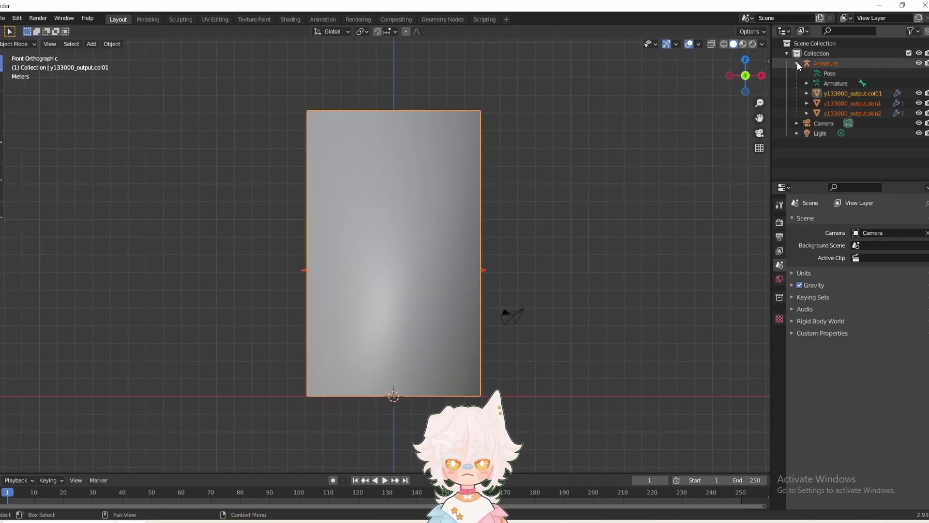
{"action": "left_click", "coordinate": [918, 93]}
{"action": "scroll", "coordinate": [409, 252], "scroll_direction": "up", "scroll_amount": 2}
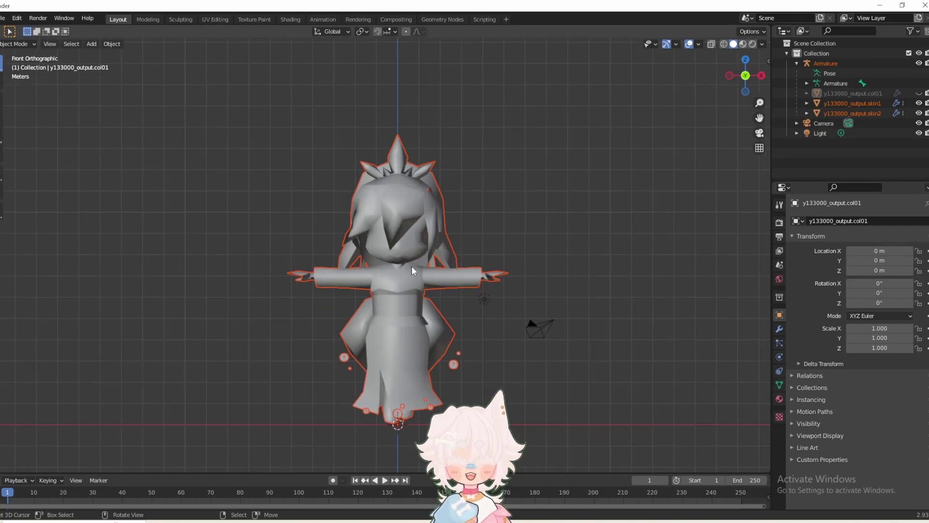
{"action": "scroll", "coordinate": [423, 333], "scroll_direction": "up", "scroll_amount": 1}
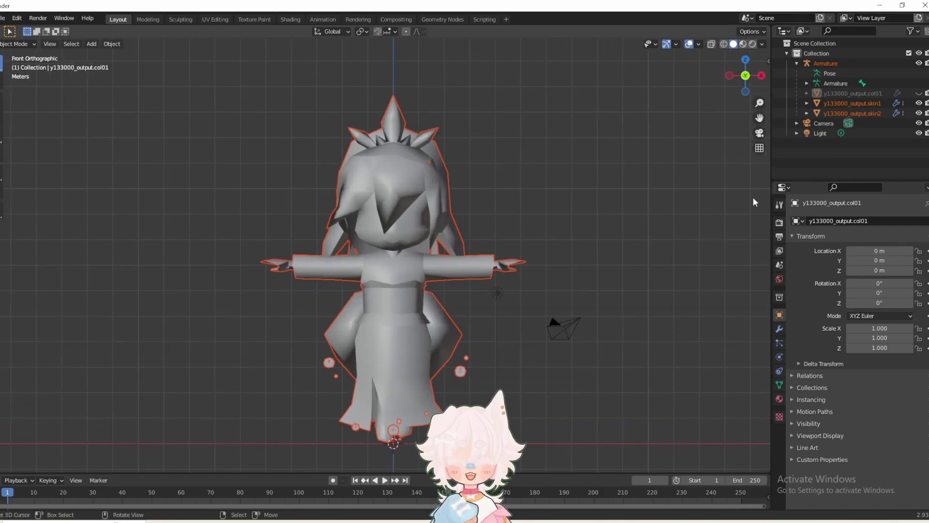
Test-move the y133000_output.skin2 mesh to identify its parts, undo the move, and hide the mesh
{"action": "left_click", "coordinate": [859, 101]}
{"action": "left_click", "coordinate": [858, 112]}
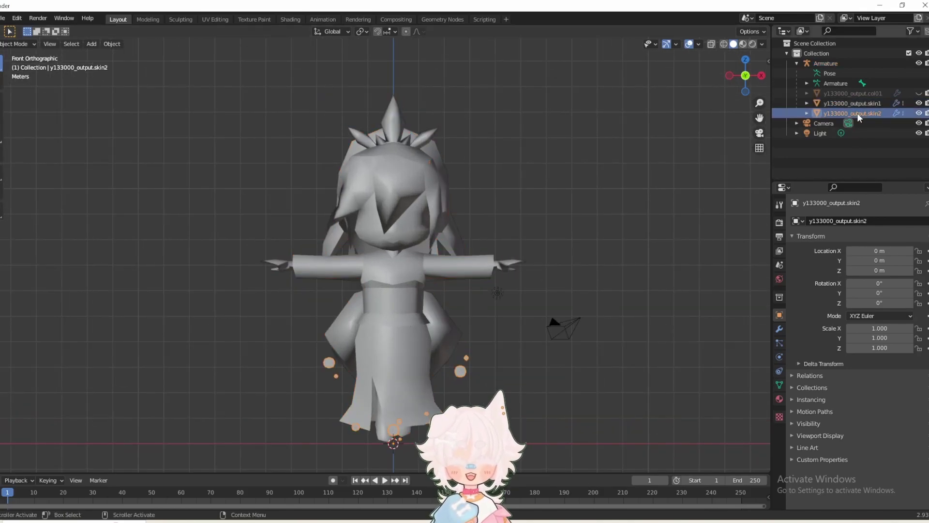
{"action": "key", "text": "g"}
{"action": "left_click", "coordinate": [462, 360]}
{"action": "key", "text": "ctrl+z"}
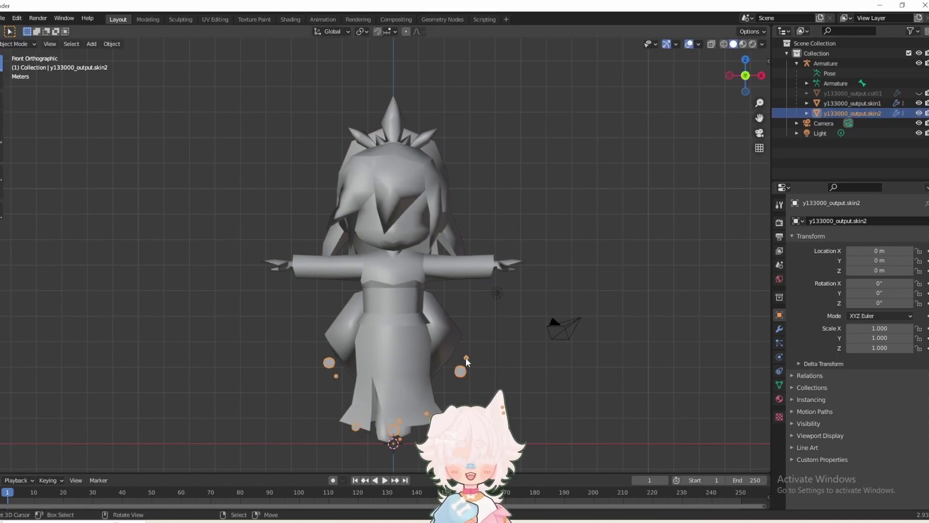
{"action": "left_click", "coordinate": [918, 113]}
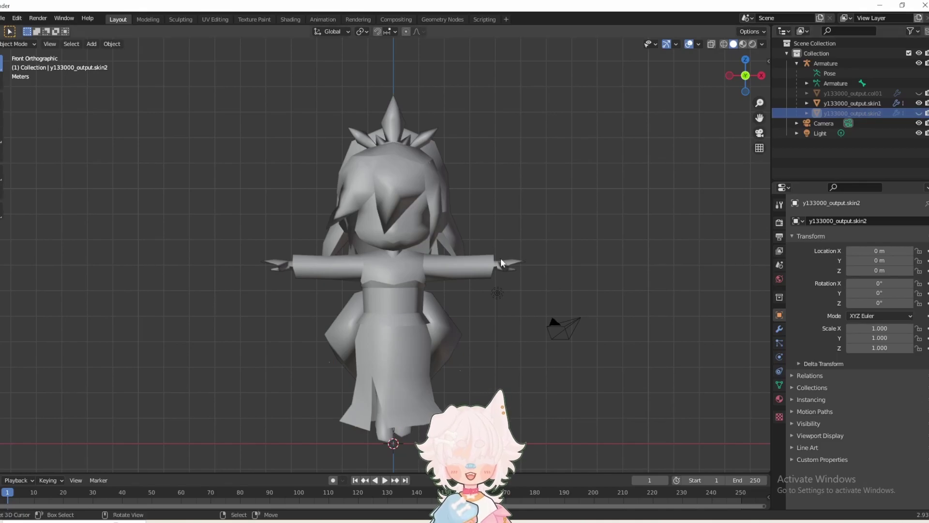
Copy y192000_output.skin1 from the other Blender window and paste it into the y133000 scene, shown in front view
{"action": "middle_click_drag", "start_coordinate": [367, 234], "coordinate": [378, 304]}
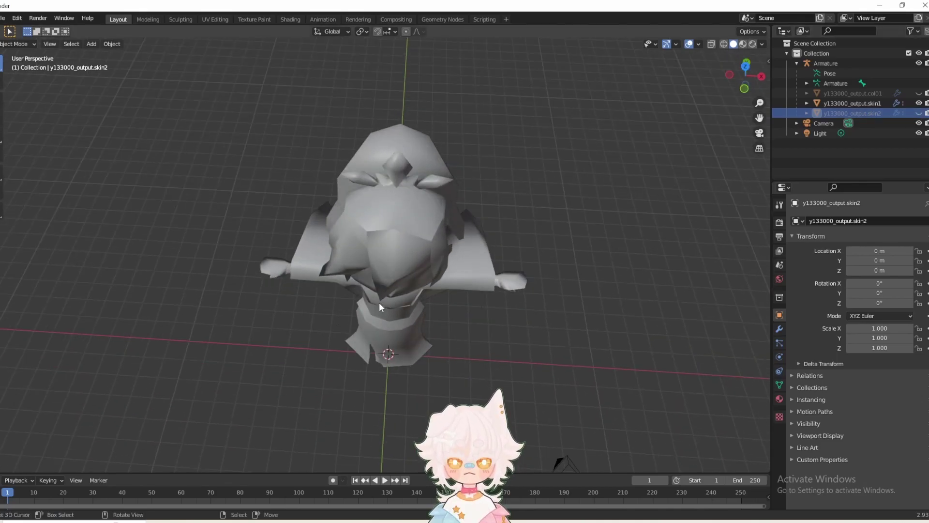
{"action": "key", "text": "KP_1"}
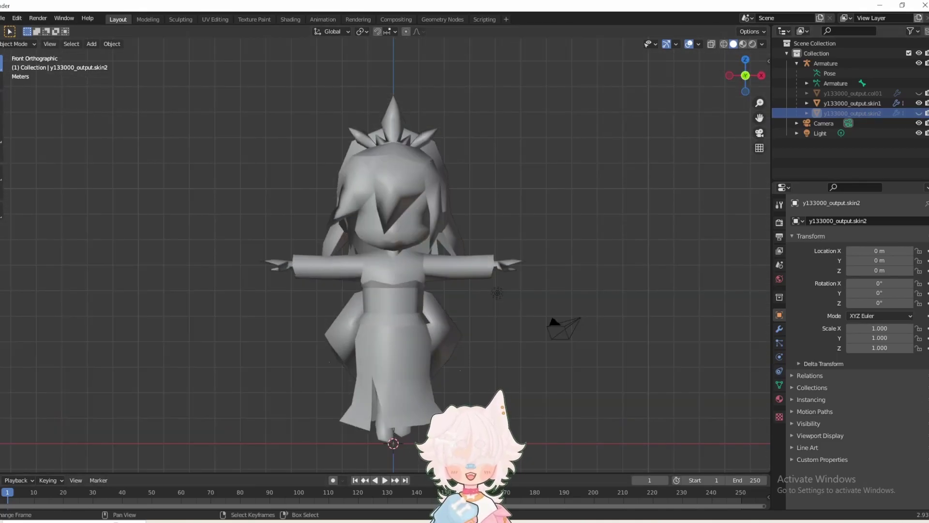
{"action": "mouse_move", "coordinate": [477, 522]}
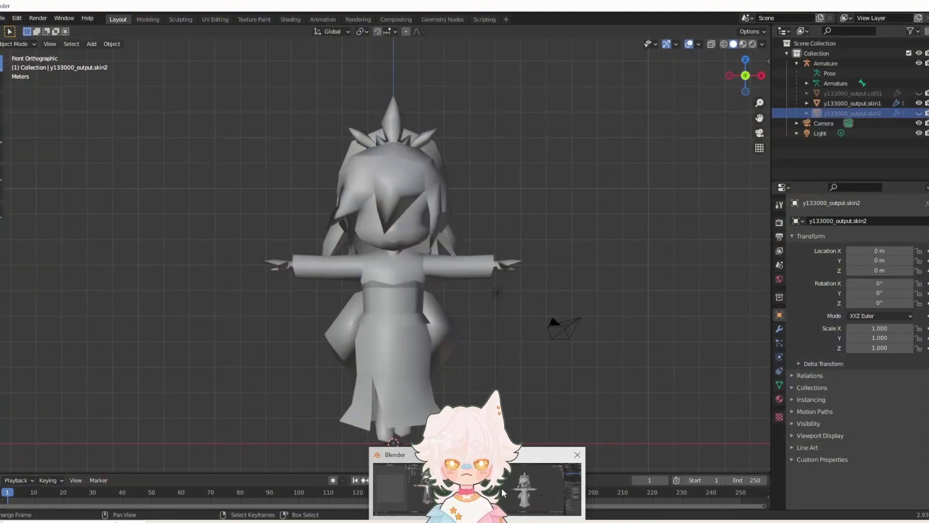
{"action": "left_click", "coordinate": [503, 492]}
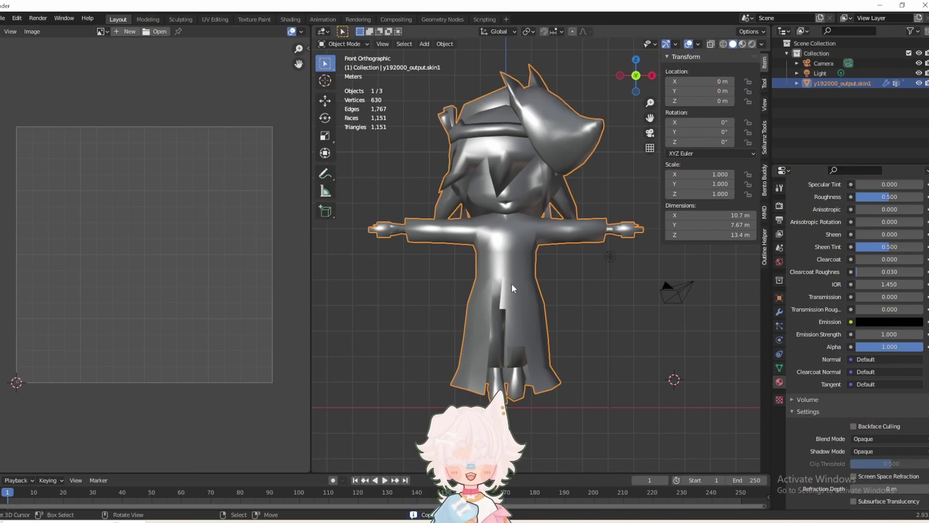
{"action": "mouse_move", "coordinate": [480, 522]}
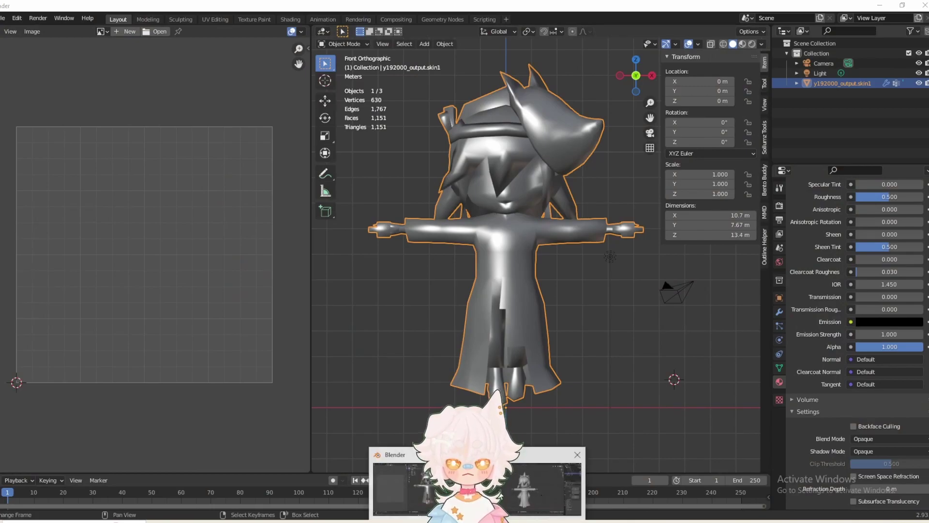
{"action": "left_click", "coordinate": [504, 491]}
{"action": "key", "text": "ctrl+v"}
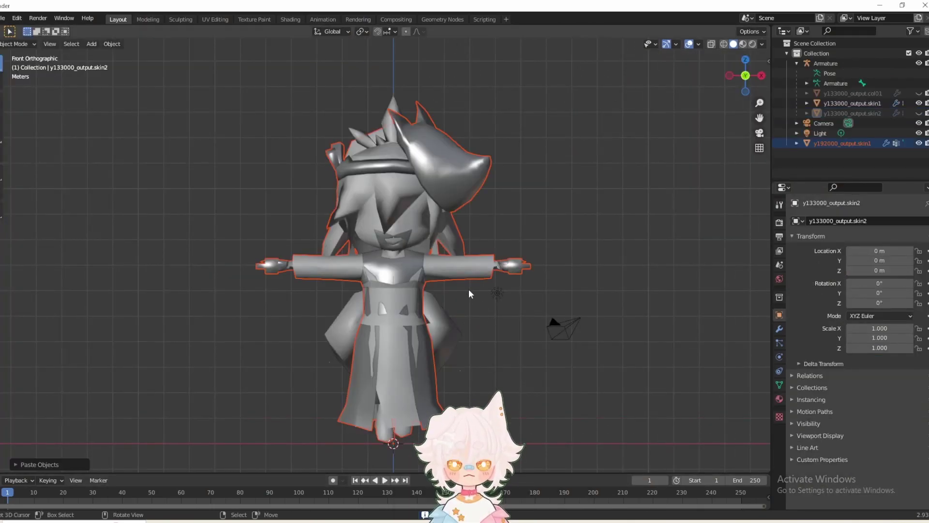
{"action": "middle_click_drag", "start_coordinate": [469, 289], "coordinate": [460, 275], "text": "shift"}
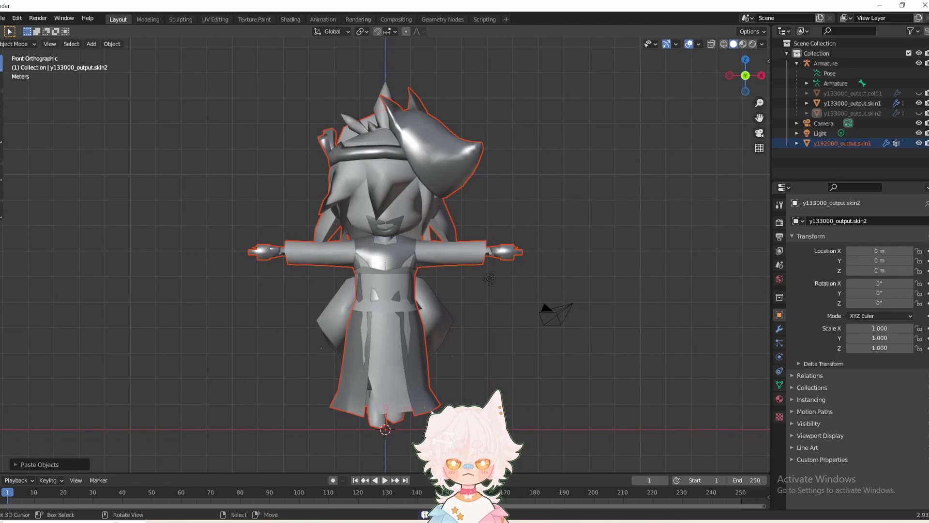
Put y192000_output.skin1 in Weight Paint mode and limit its total weights per vertex to 2 for all groups
{"action": "left_click", "coordinate": [439, 408]}
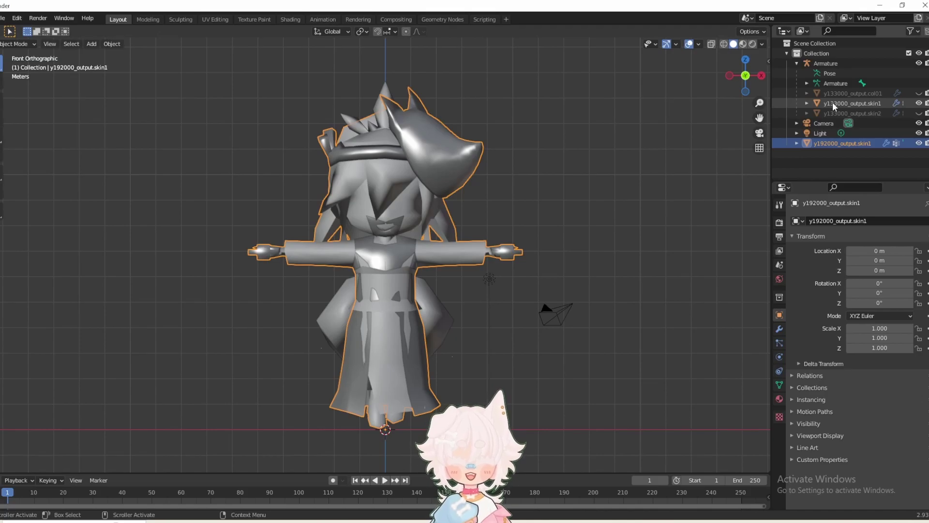
{"action": "left_click", "coordinate": [15, 44]}
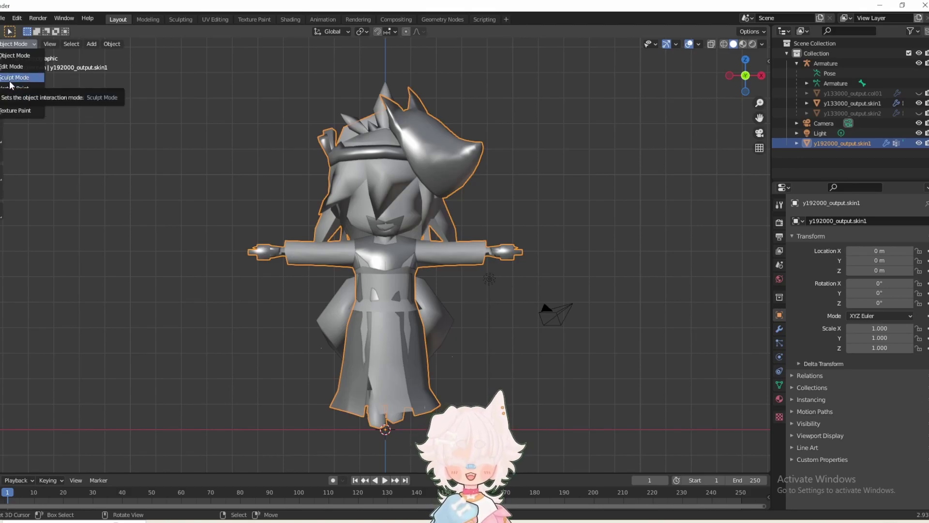
{"action": "left_click", "coordinate": [21, 100]}
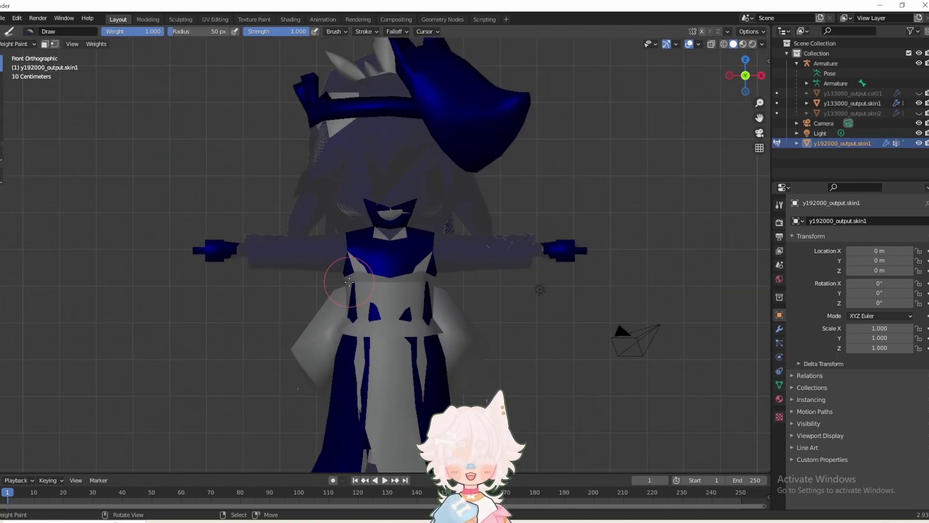
{"action": "left_click", "coordinate": [95, 44]}
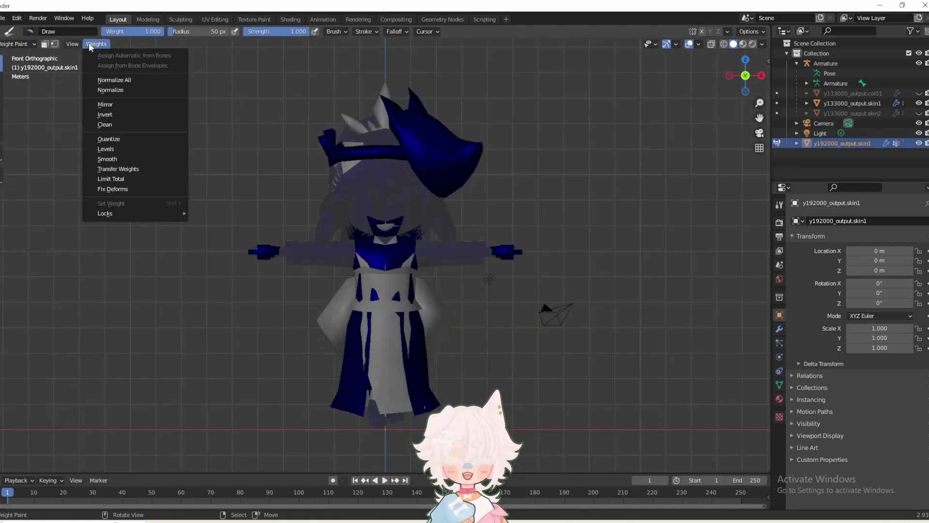
{"action": "left_click", "coordinate": [124, 179]}
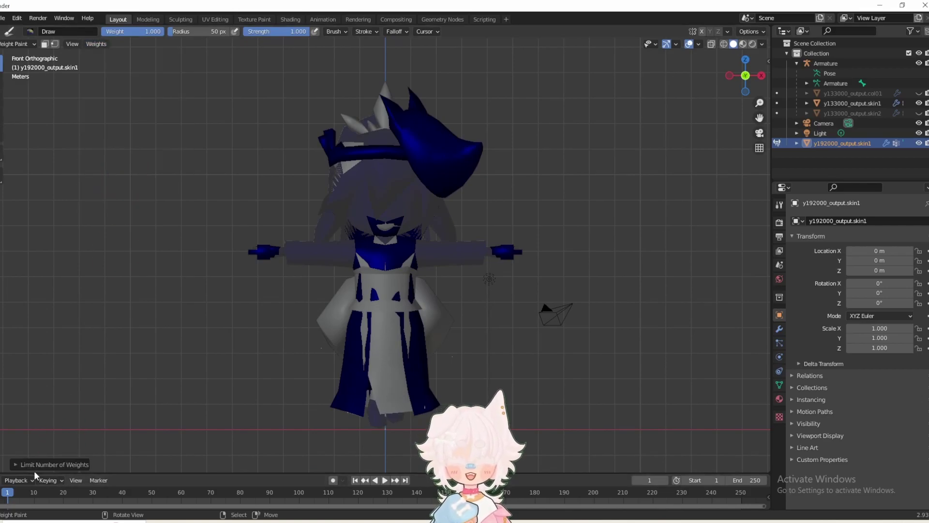
{"action": "left_click", "coordinate": [16, 463]}
{"action": "left_click", "coordinate": [71, 460]}
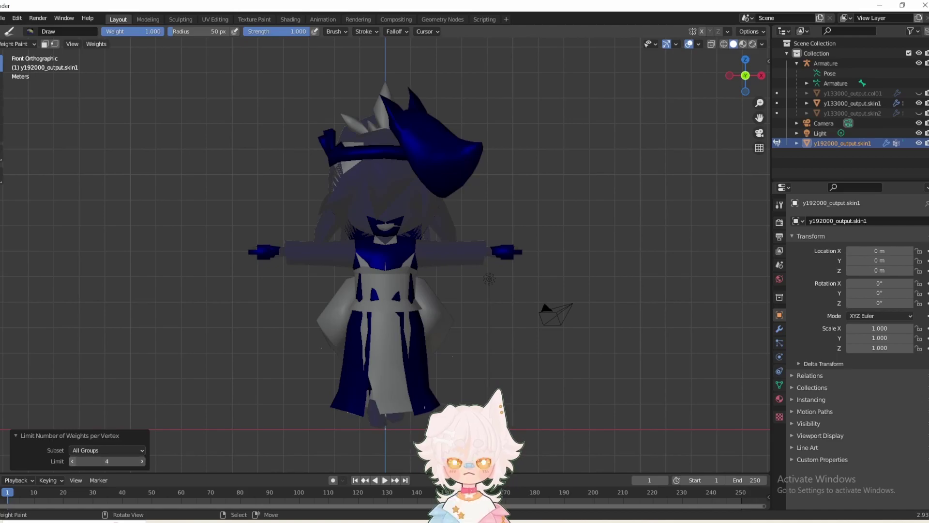
{"action": "left_click", "coordinate": [72, 461]}
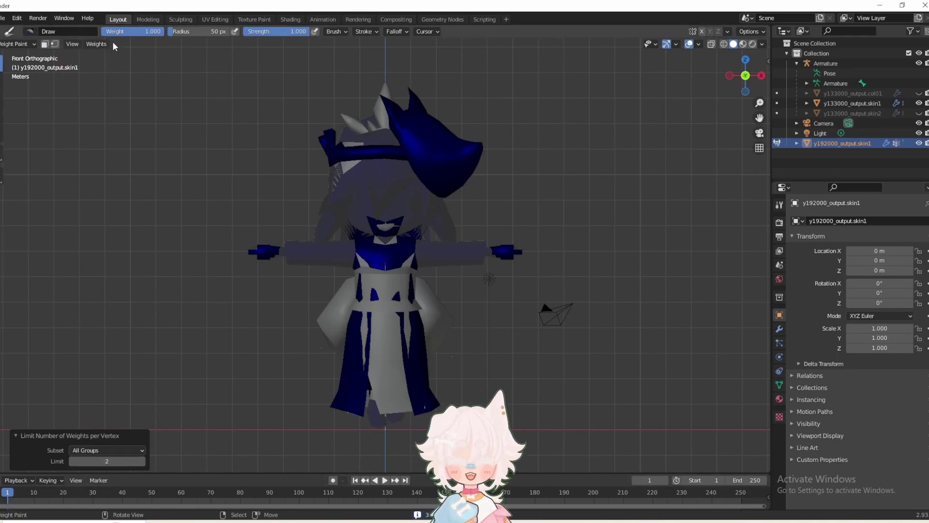
Clean the vertex group weights of y192000_output.skin1 with the subset set to All Groups
{"action": "left_click", "coordinate": [97, 43]}
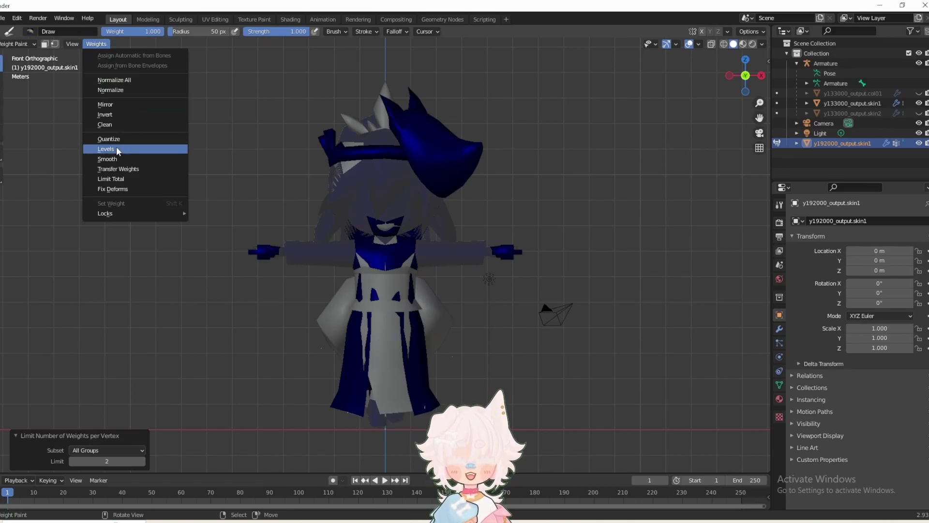
{"action": "left_click", "coordinate": [106, 124]}
{"action": "left_click", "coordinate": [88, 438]}
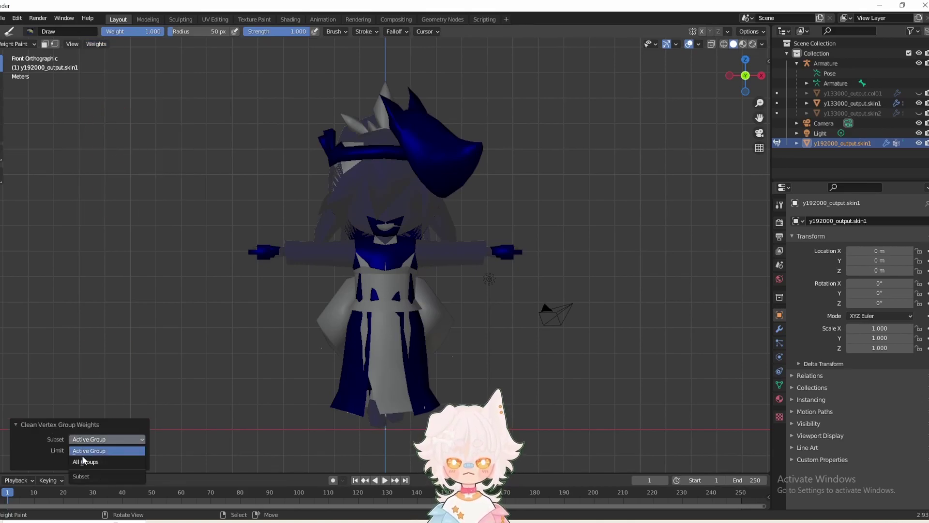
{"action": "left_click", "coordinate": [85, 462]}
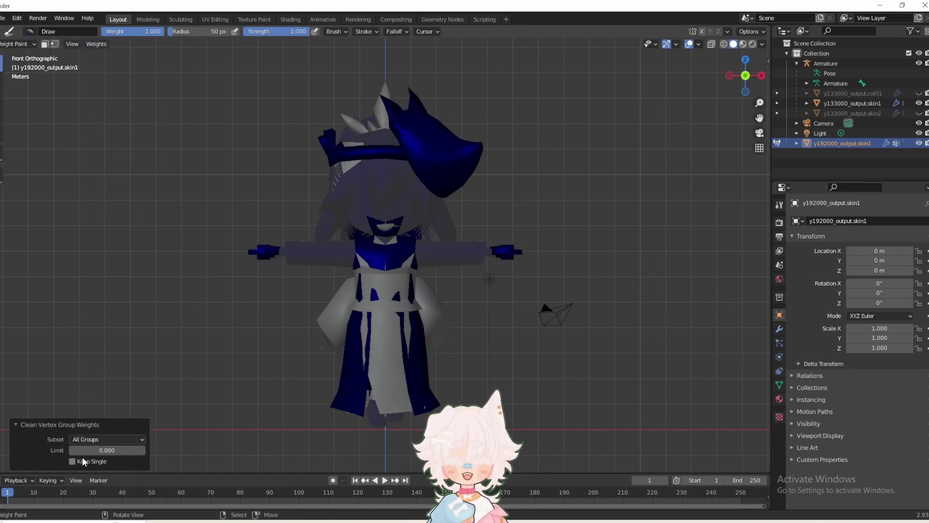
Normalize all vertex groups of y192000_output.skin1 and return the mesh to Object Mode
{"action": "left_click", "coordinate": [96, 44]}
{"action": "left_click", "coordinate": [109, 79]}
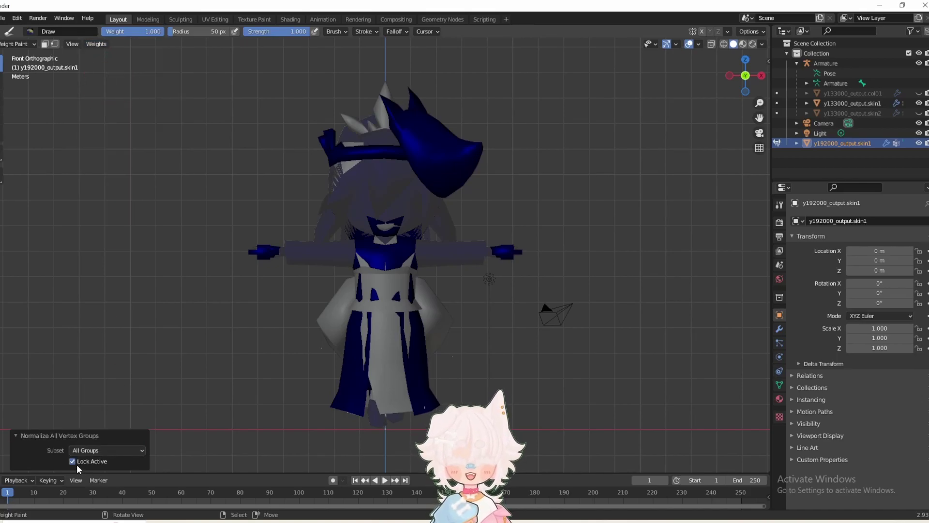
{"action": "left_click", "coordinate": [10, 44]}
{"action": "left_click", "coordinate": [4, 57]}
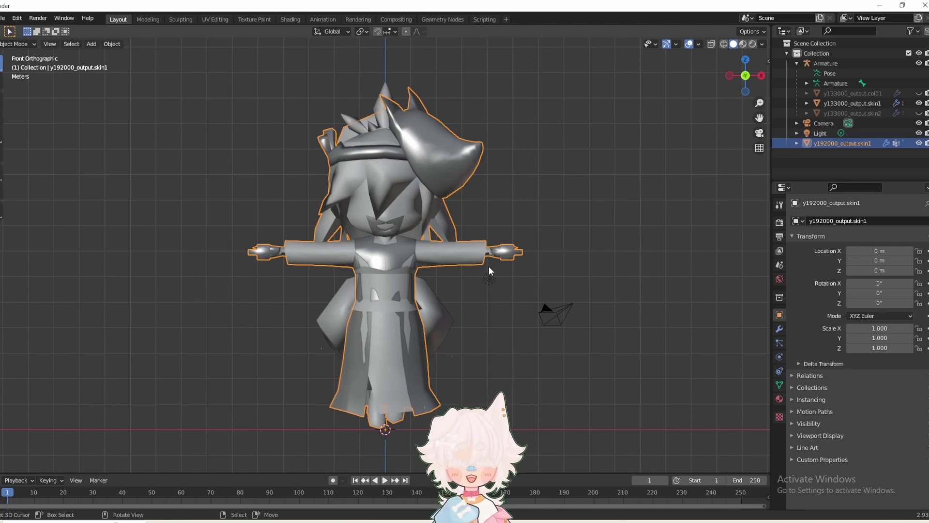
Copy the UV map name from y133000_output.skin1 and rename the UV map of y192000_output.skin1 as y133000_output.skin1-texcoord
{"action": "left_click", "coordinate": [448, 248]}
{"action": "left_click", "coordinate": [448, 248]}
{"action": "mouse_move", "coordinate": [455, 299]}
{"action": "middle_mouse_down"}
{"action": "mouse_move", "coordinate": [521, 303]}
{"action": "mouse_move", "coordinate": [458, 292]}
{"action": "mouse_move", "coordinate": [469, 296]}
{"action": "middle_mouse_up"}
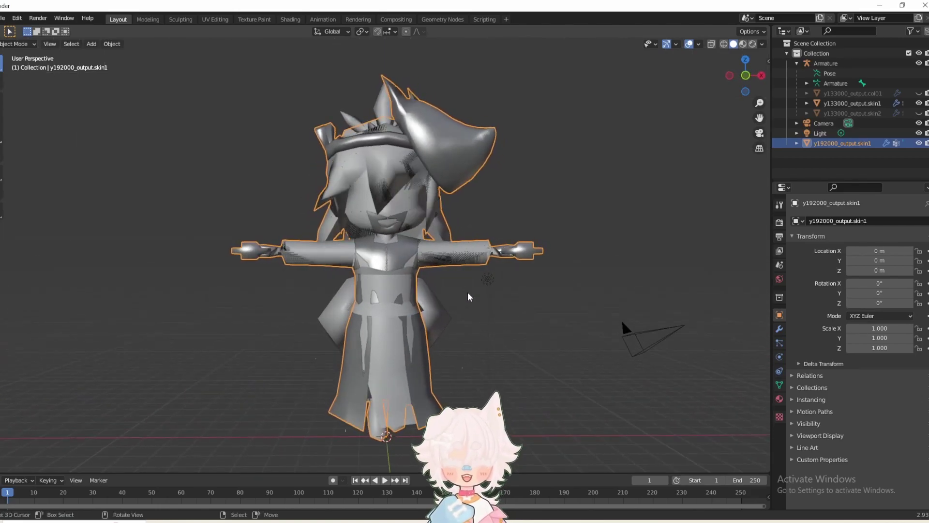
{"action": "left_click", "coordinate": [440, 328]}
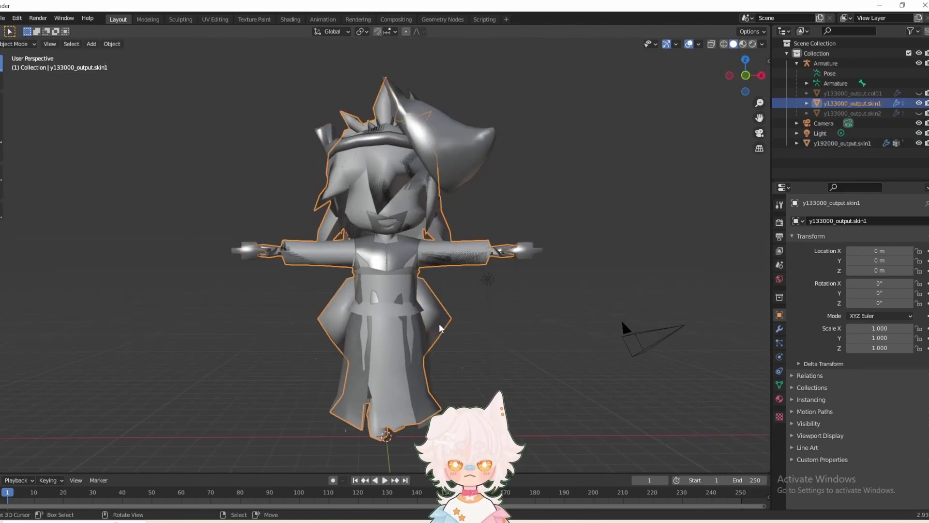
{"action": "left_click", "coordinate": [780, 386]}
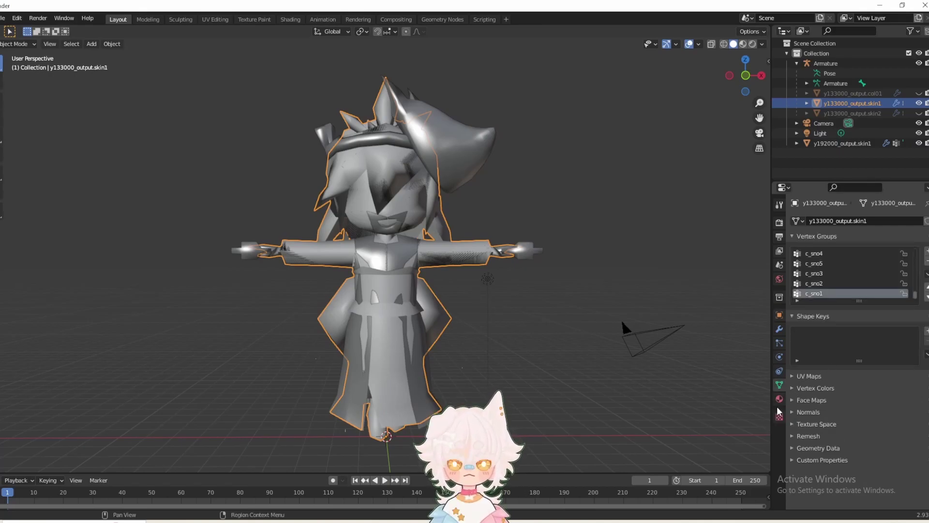
{"action": "left_click", "coordinate": [794, 376]}
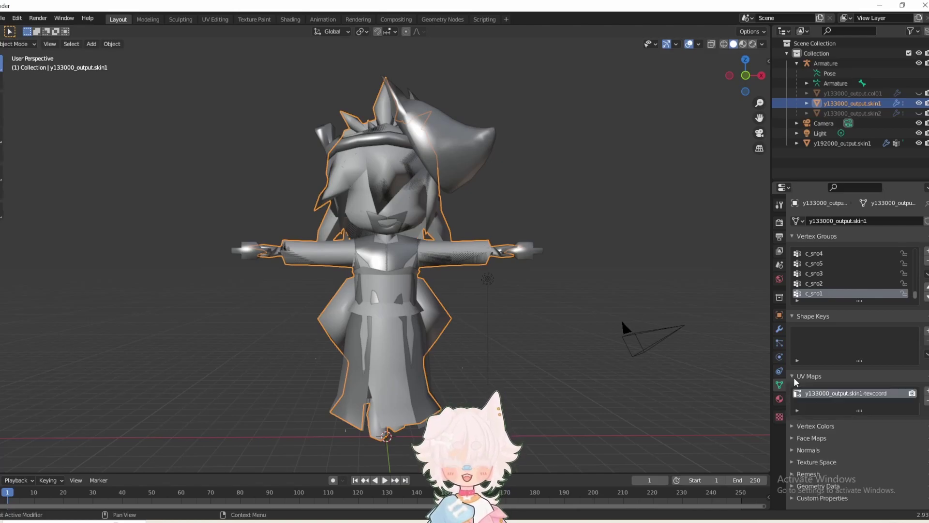
{"action": "double_click", "coordinate": [819, 394]}
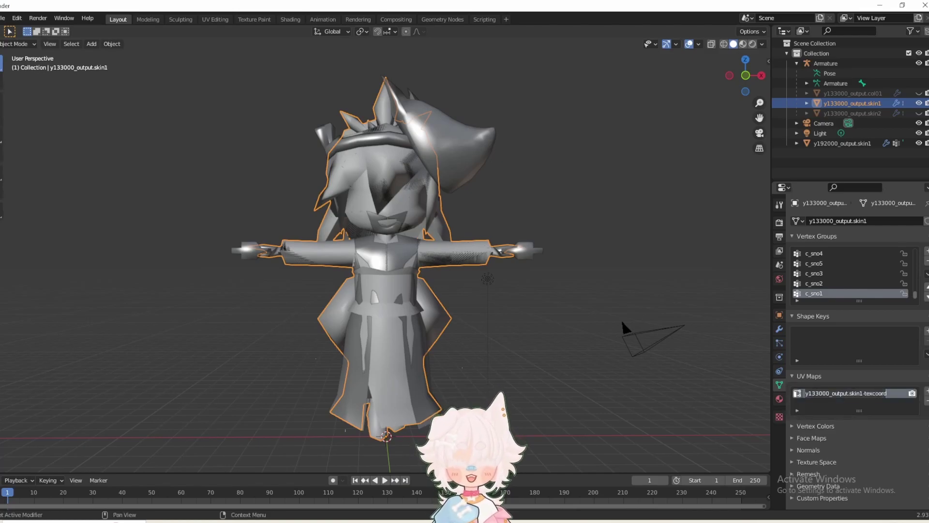
{"action": "left_click", "coordinate": [548, 385]}
{"action": "left_click", "coordinate": [360, 414]}
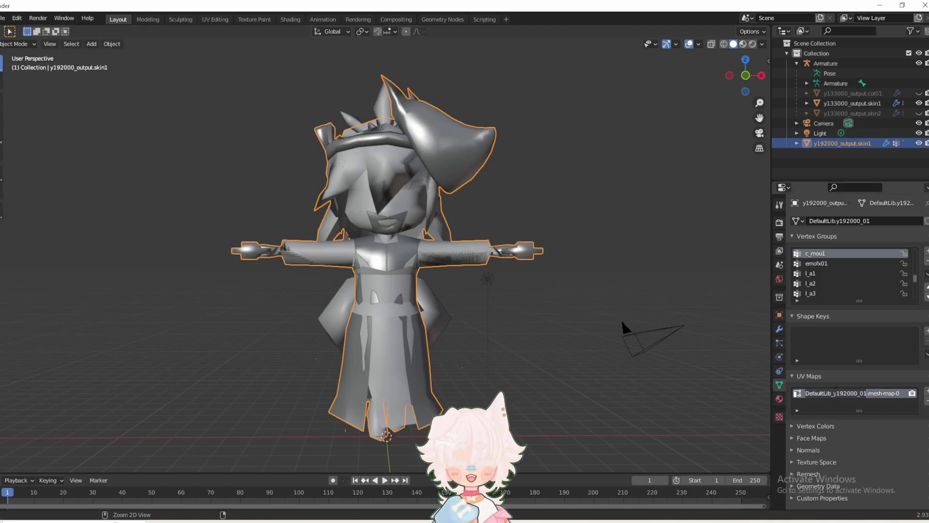
{"action": "type", "text": "y133000_output.skin1-texcoord"}
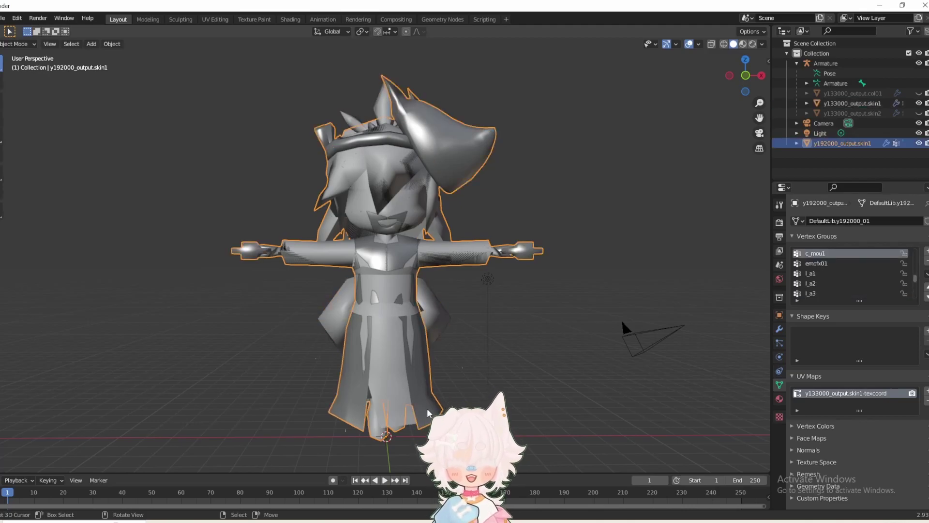
Replace the material on y192000_output.skin1 with DefaultLib.y133000_01_01
{"action": "left_click", "coordinate": [779, 399]}
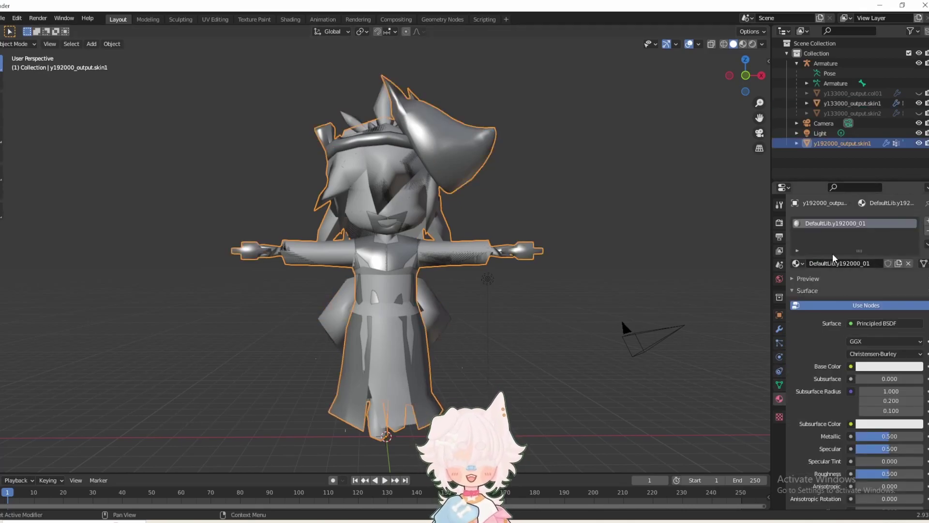
{"action": "left_click", "coordinate": [797, 264]}
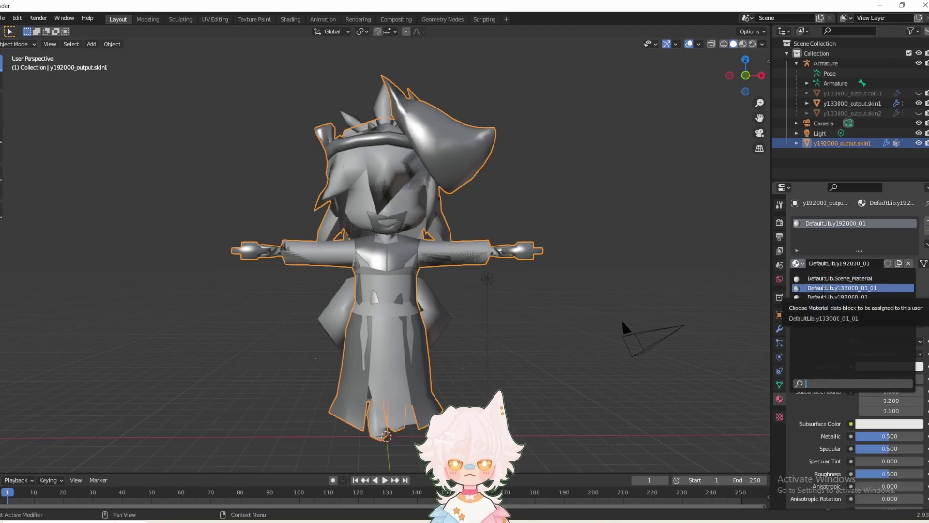
{"action": "left_click", "coordinate": [824, 287]}
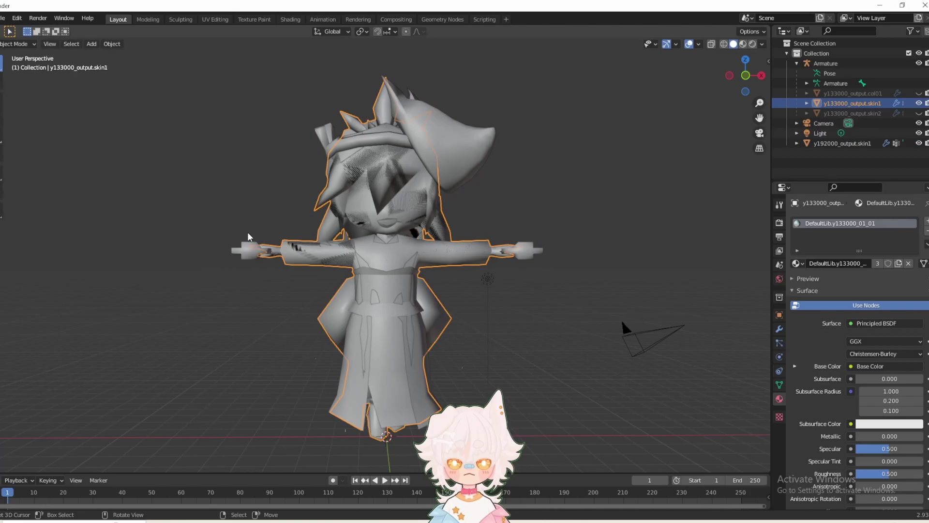
Delete all vertices of the y133000_output.skin1 mesh in Edit Mode and return to Object Mode
{"action": "left_click", "coordinate": [8, 47]}
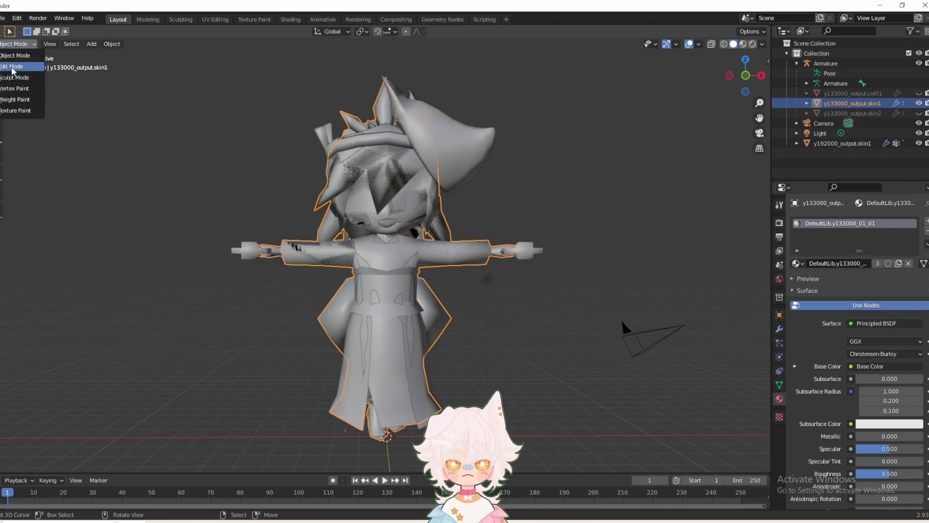
{"action": "left_click", "coordinate": [15, 67]}
{"action": "key", "text": "x"}
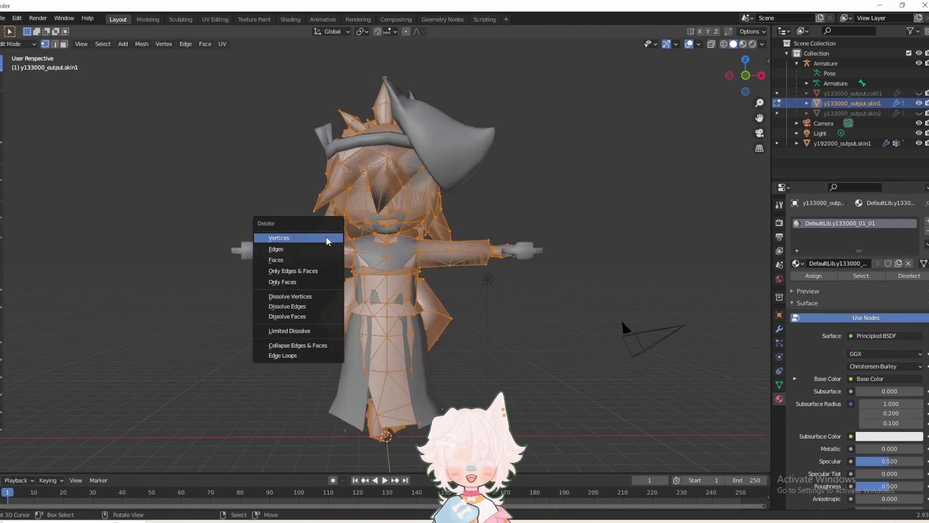
{"action": "left_click", "coordinate": [327, 241]}
{"action": "left_click", "coordinate": [19, 44]}
{"action": "left_click", "coordinate": [14, 57]}
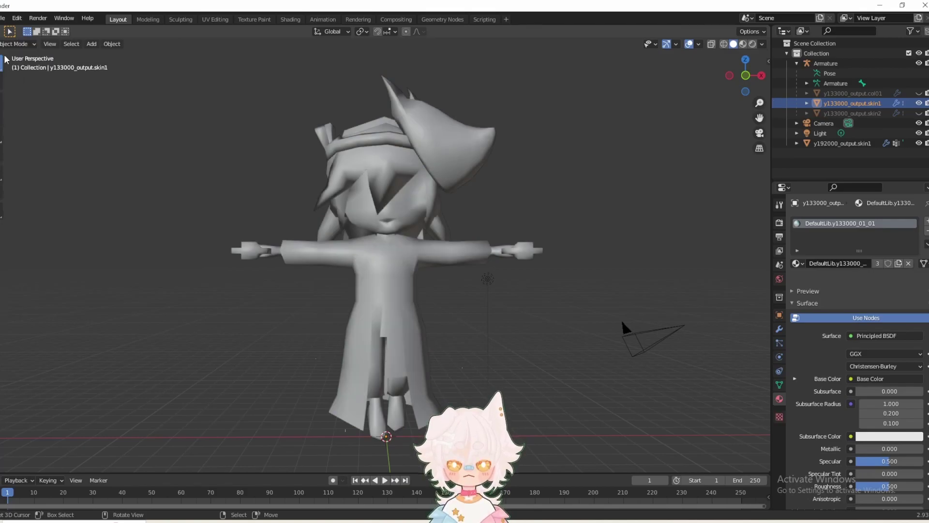
Join y192000_output.skin1 into the emptied y133000_output.skin1 object, keeping y133000_output.skin1 as the active object
{"action": "left_click", "coordinate": [828, 143]}
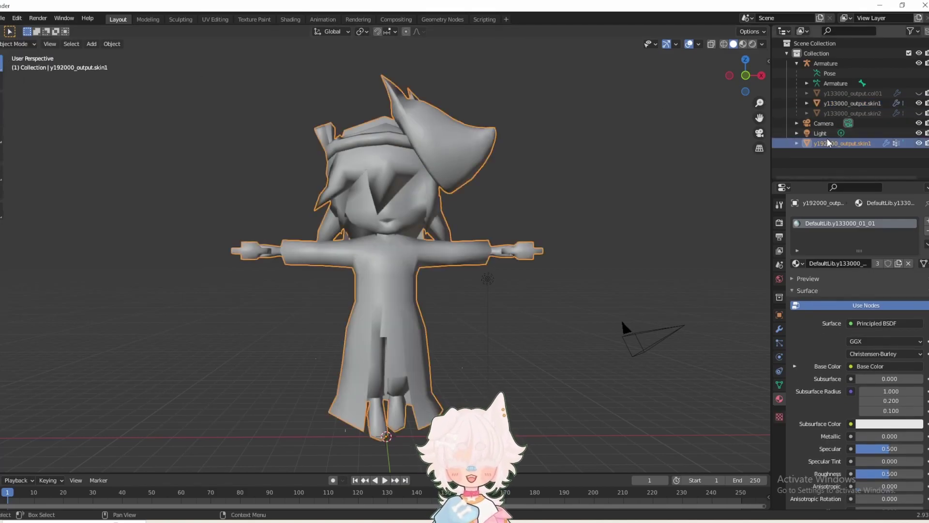
{"action": "left_click", "coordinate": [843, 104], "text": "ctrl"}
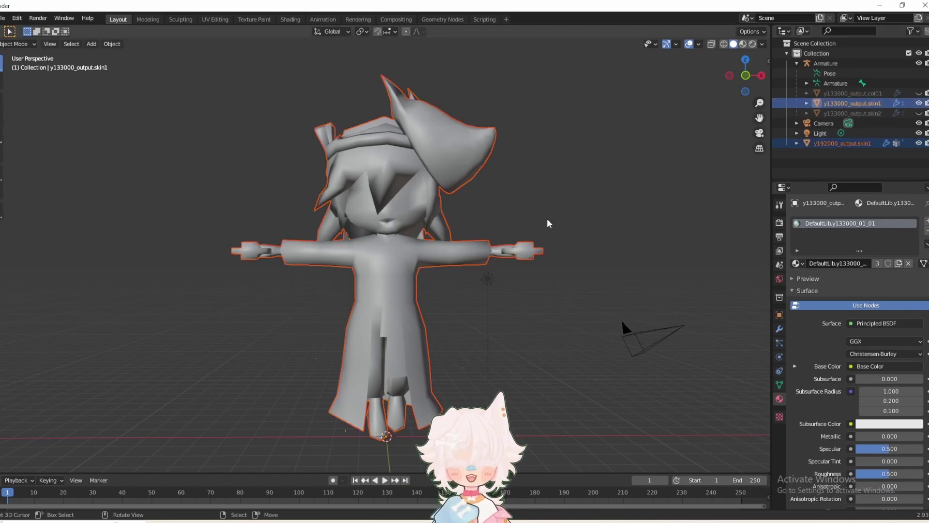
{"action": "key", "text": "ctrl+j"}
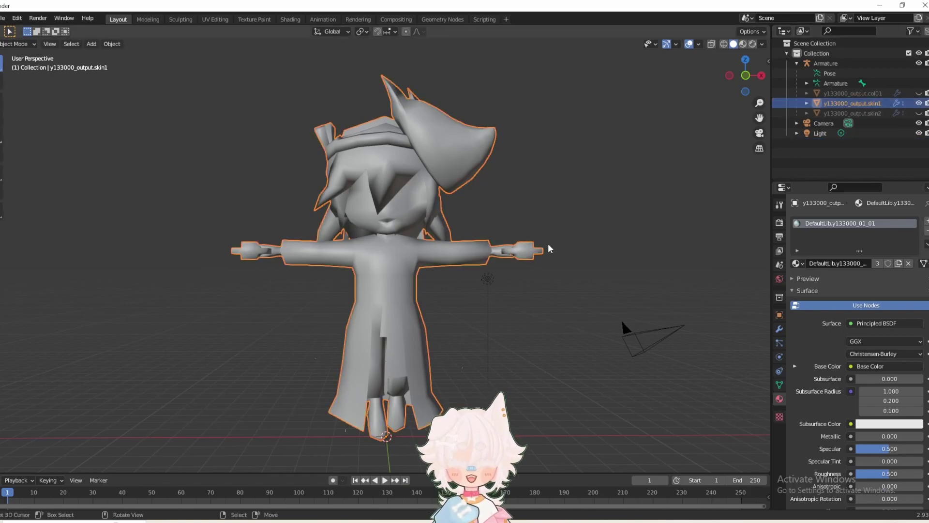
Preview the joined y133000_output.skin1 mesh with its textures, then return to solid shading and view it from the front
{"action": "left_click", "coordinate": [743, 45]}
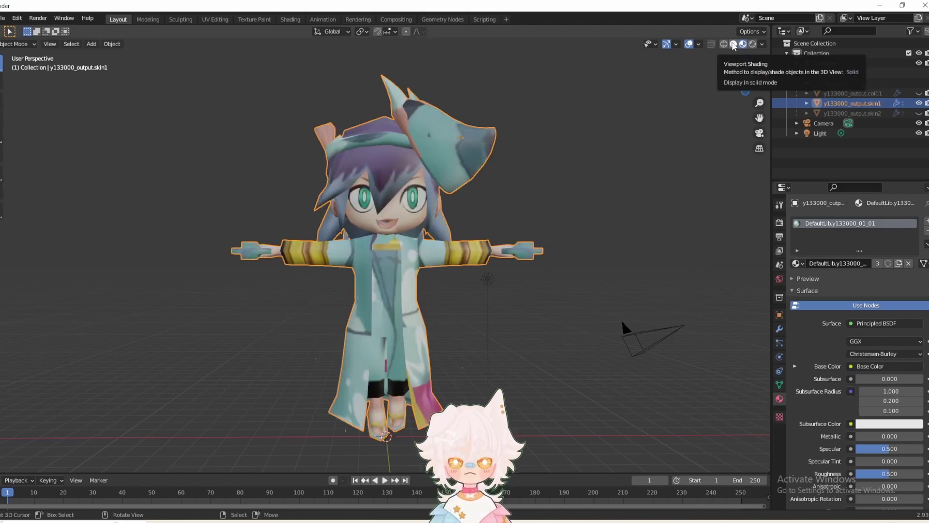
{"action": "left_click", "coordinate": [733, 44]}
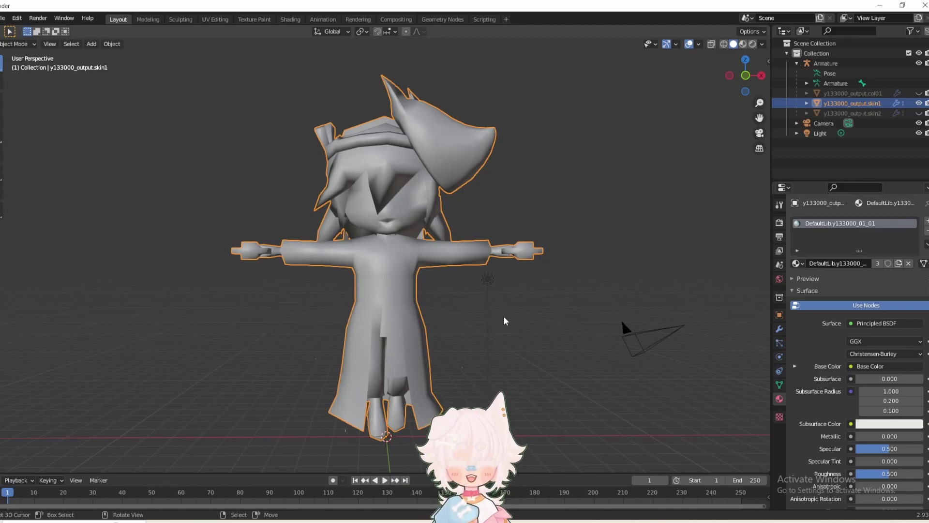
{"action": "key", "text": "KP_1"}
{"action": "left_click", "coordinate": [920, 113]}
{"action": "left_click", "coordinate": [919, 114]}
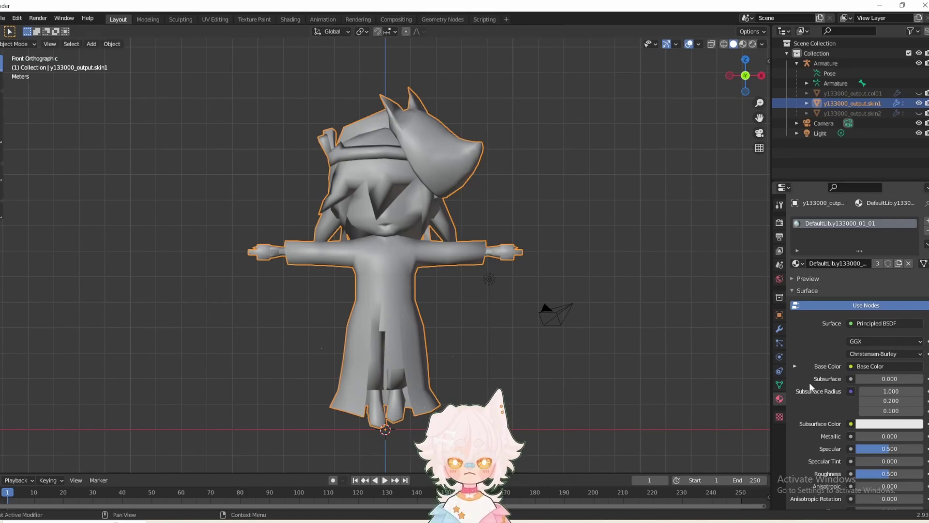
Copy the material name DefaultLib.y133000_01_01 and set up a Level 5 mesh (PRM) export named skin1.prm in the !helpzone folder
{"action": "double_click", "coordinate": [855, 224]}
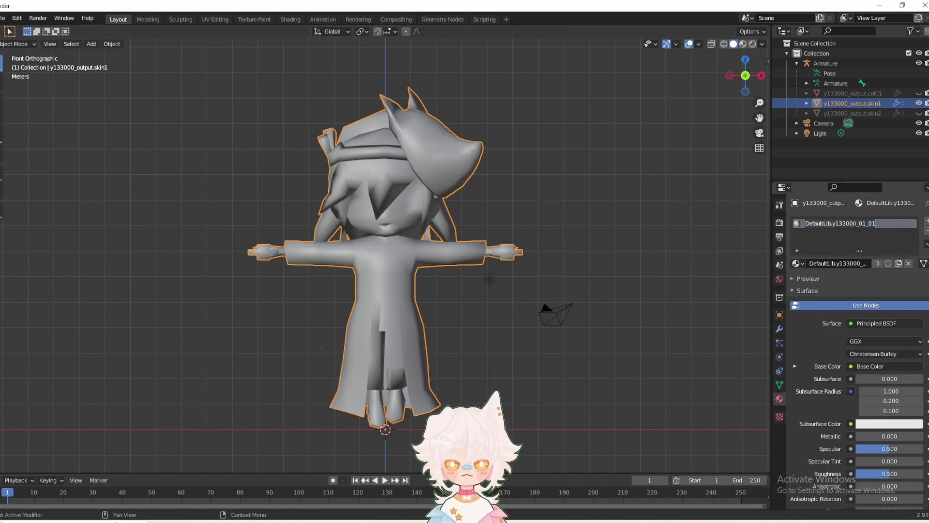
{"action": "key", "text": "Return"}
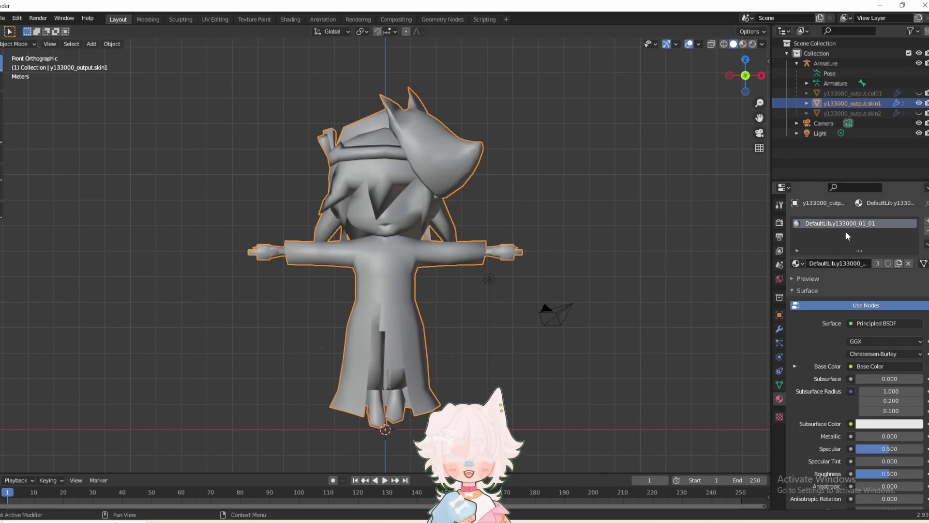
{"action": "left_click", "coordinate": [4, 18]}
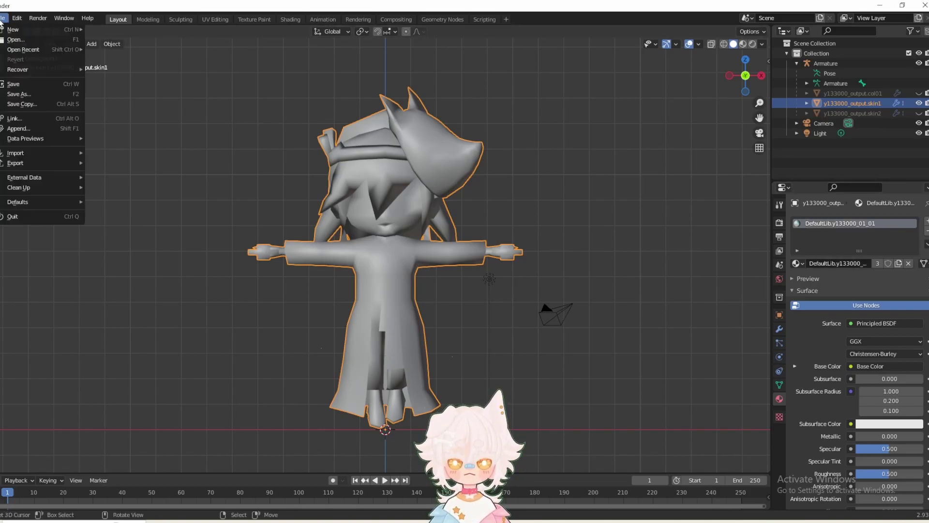
{"action": "mouse_move", "coordinate": [22, 164]}
{"action": "mouse_move", "coordinate": [174, 320]}
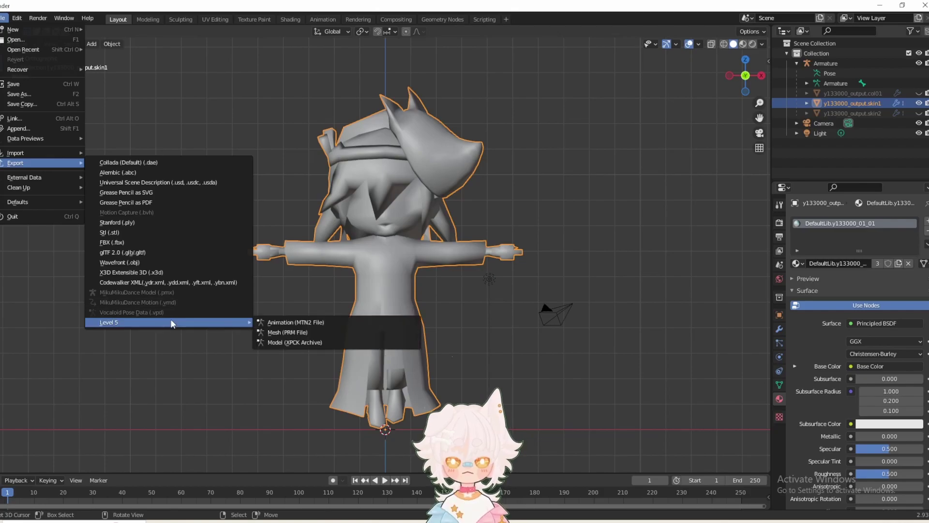
{"action": "left_click", "coordinate": [289, 332]}
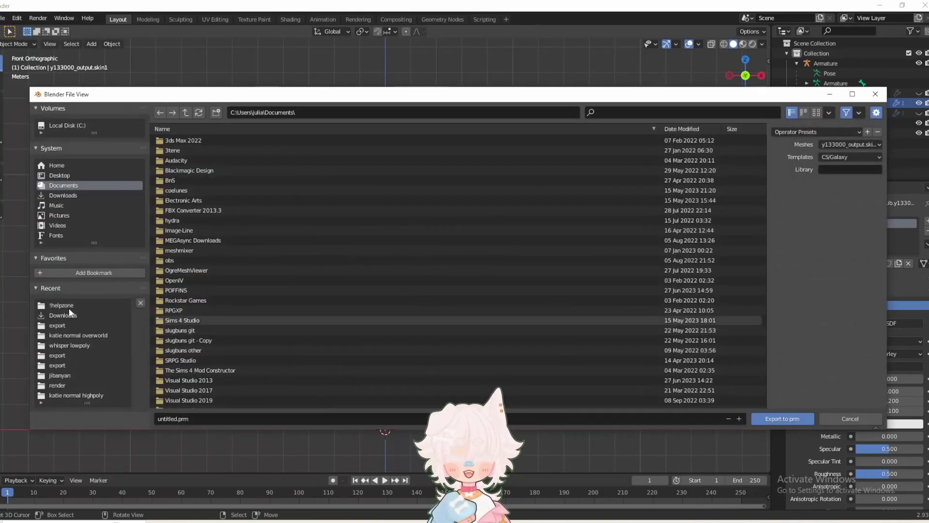
{"action": "left_click", "coordinate": [68, 306]}
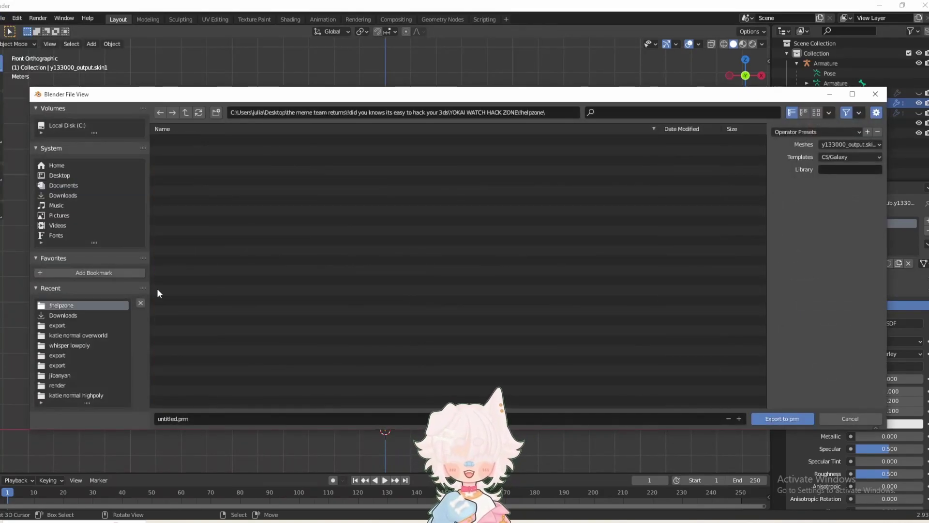
{"action": "left_click", "coordinate": [190, 420]}
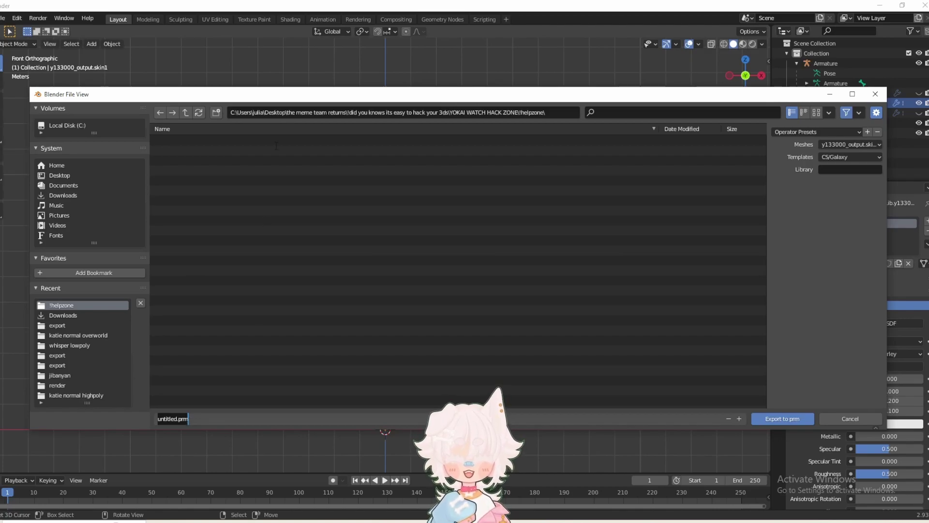
{"action": "key", "text": "BackSpace"}
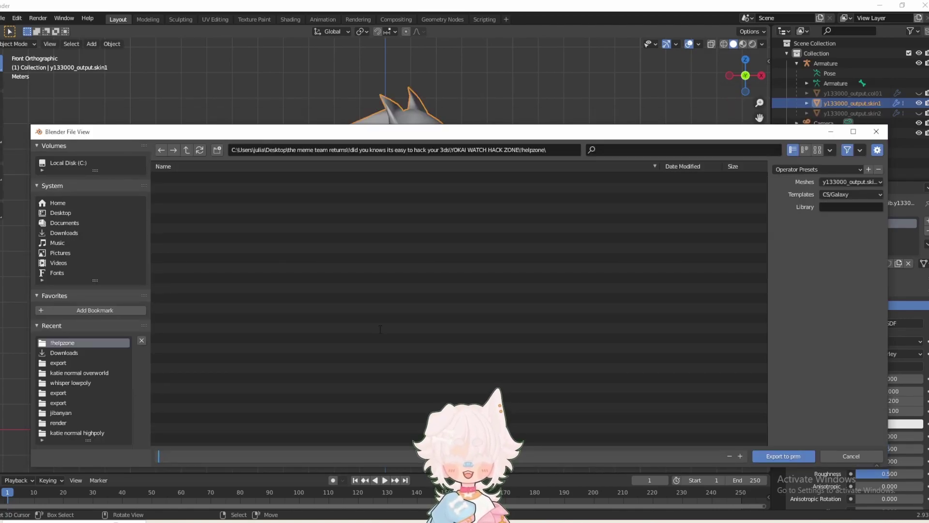
{"action": "type", "text": "skin1"}
{"action": "key", "text": "Return"}
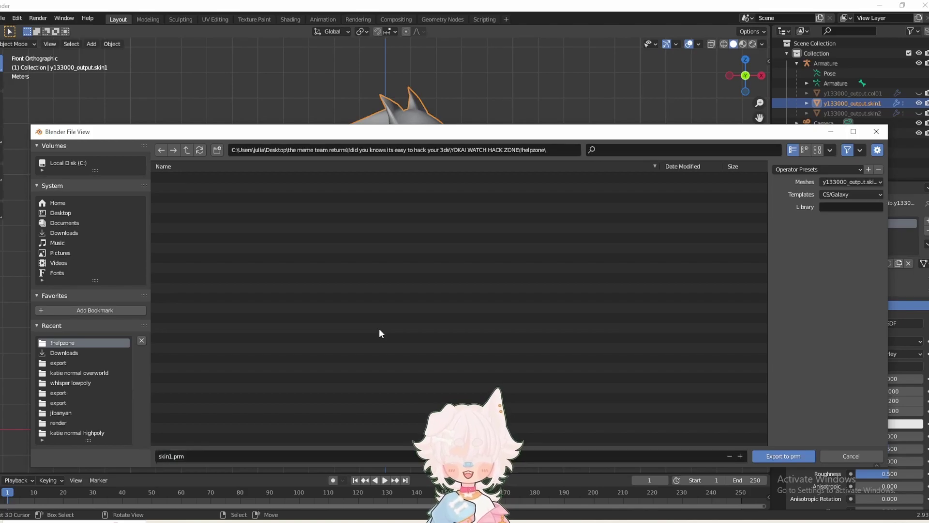
Export the y133000_output.skin1 mesh with the YKW2 template and the copied name DefaultLib.y133000_01_01 as its library
{"action": "left_click", "coordinate": [834, 193]}
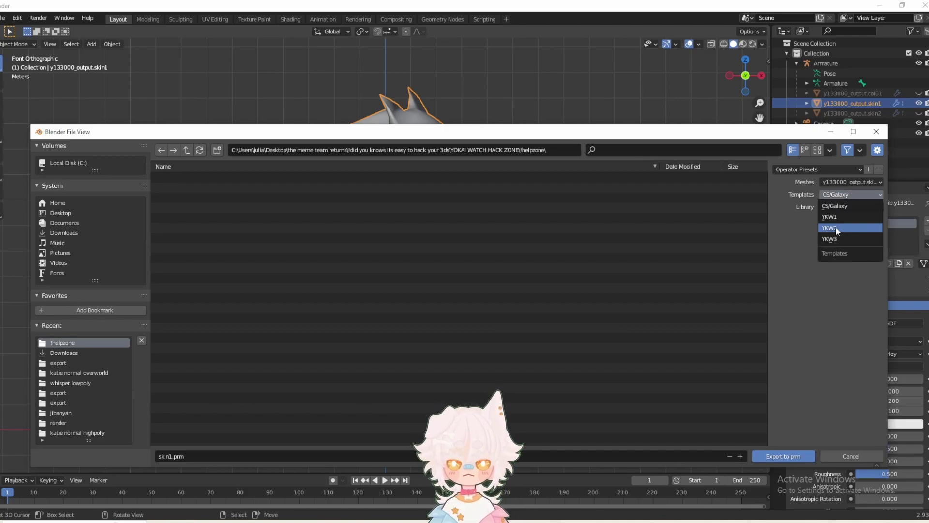
{"action": "left_click", "coordinate": [835, 226]}
{"action": "left_click", "coordinate": [850, 183]}
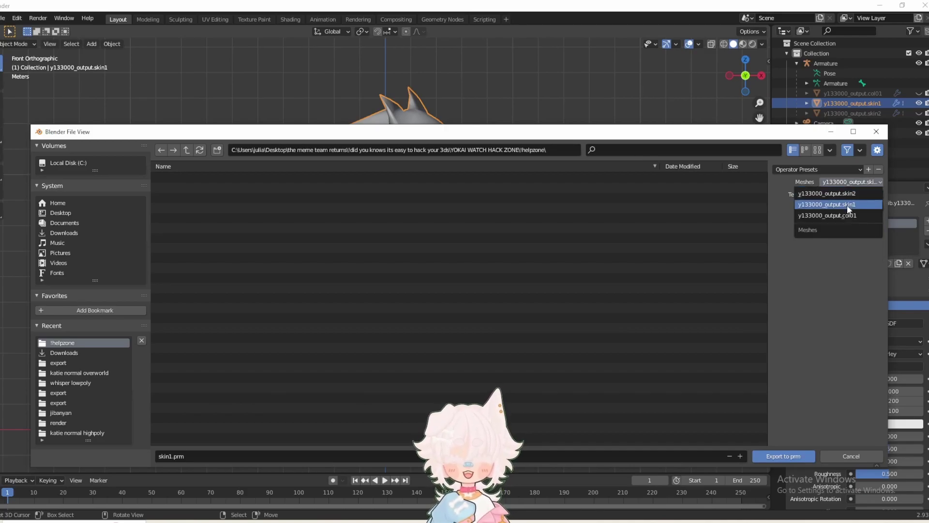
{"action": "left_click", "coordinate": [847, 205]}
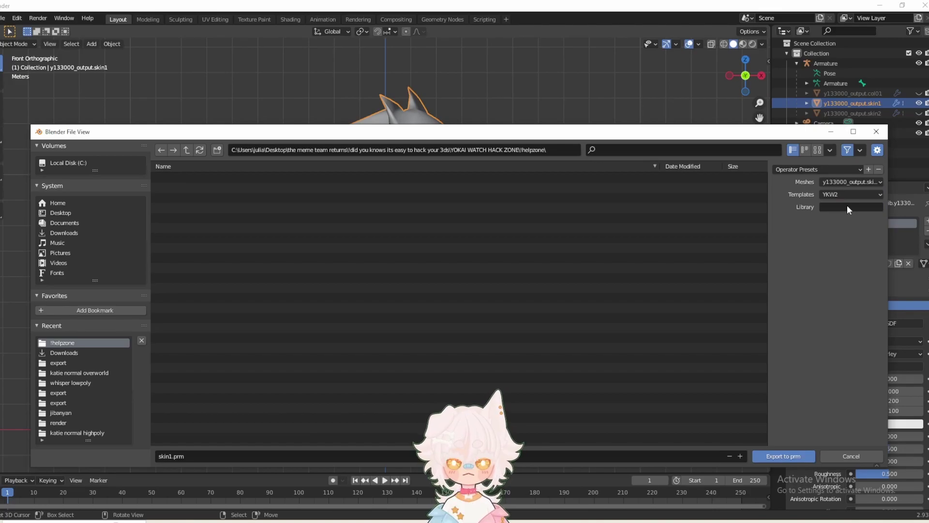
{"action": "left_click", "coordinate": [847, 207]}
{"action": "key", "text": "ctrl+v"}
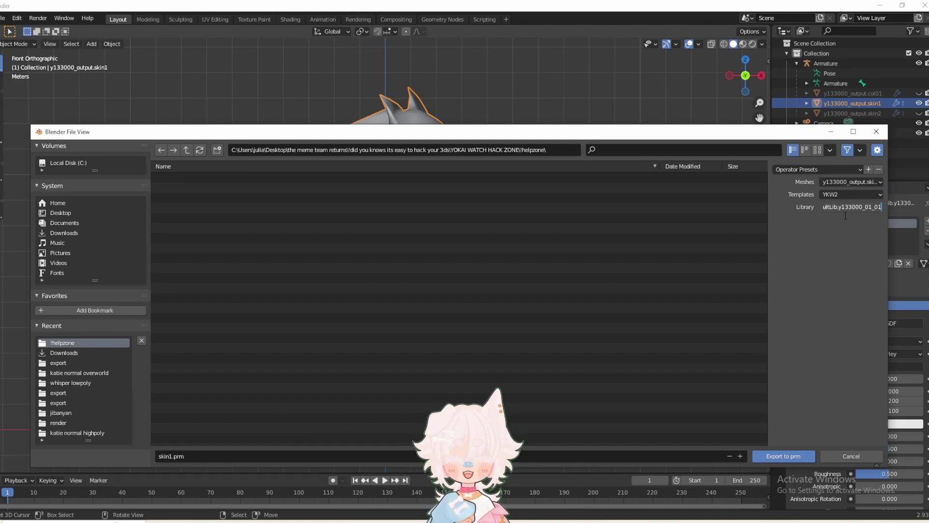
{"action": "key", "text": "Return"}
{"action": "left_click", "coordinate": [784, 457]}
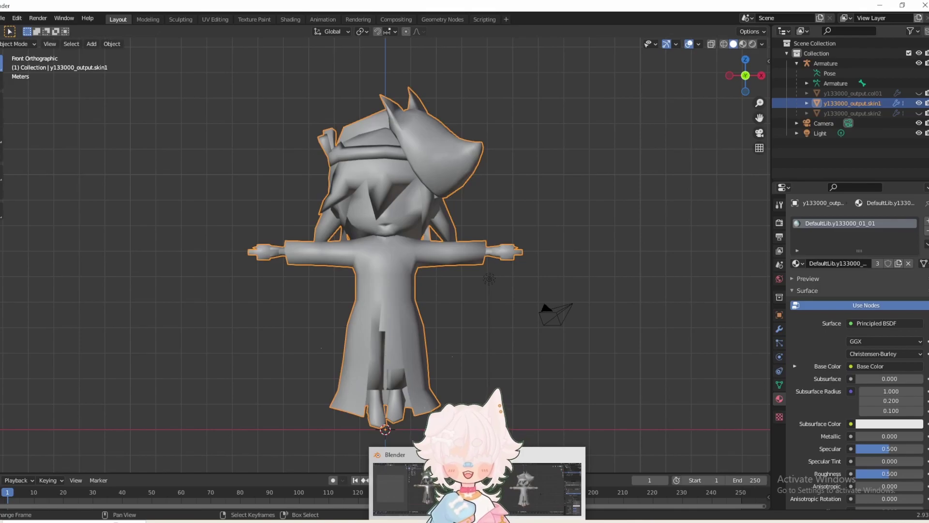
Switch to Kuriimu2, open y133000_p00.xc from the !helpzone folder and enlarge the window
{"action": "left_click", "coordinate": [500, 521]}
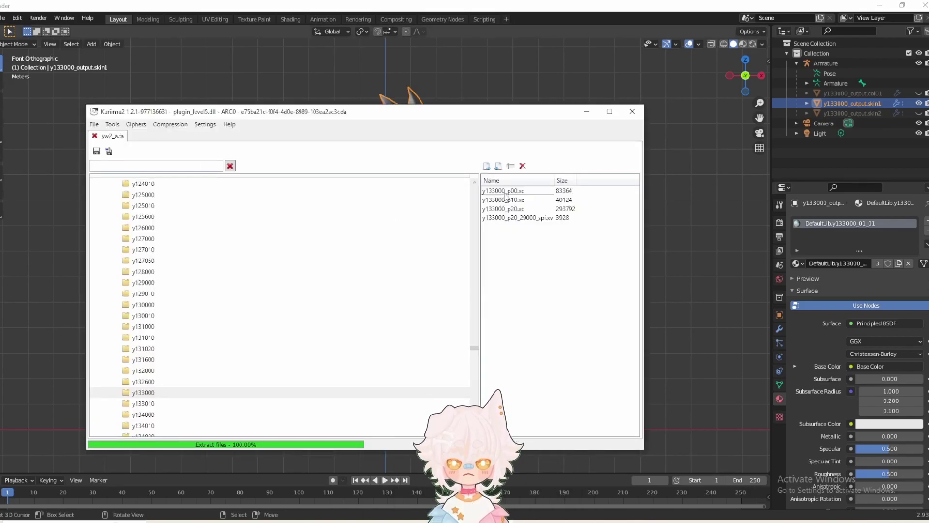
{"action": "left_click", "coordinate": [94, 124]}
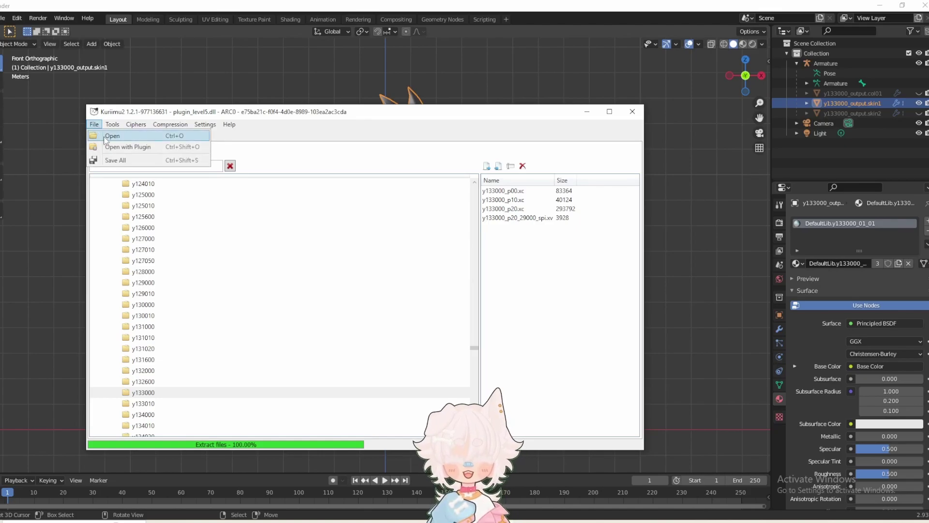
{"action": "left_click", "coordinate": [105, 138]}
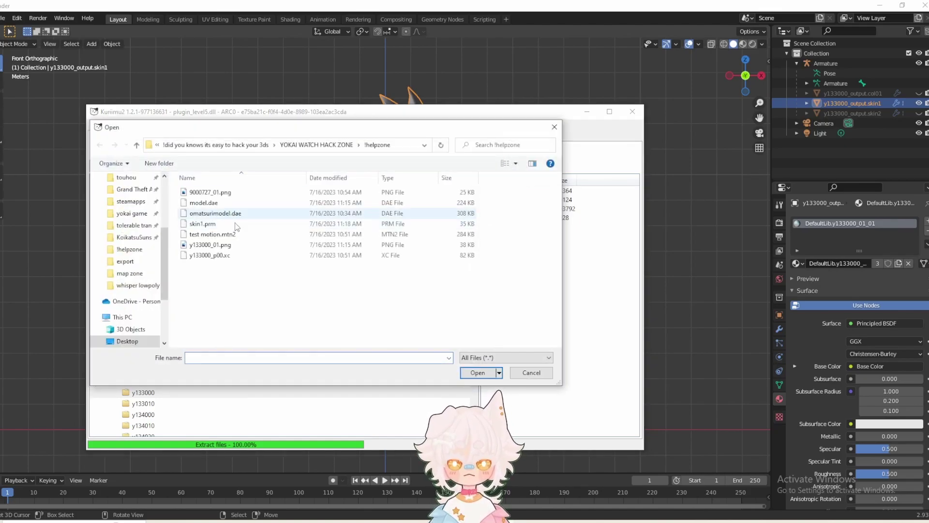
{"action": "double_click", "coordinate": [244, 255]}
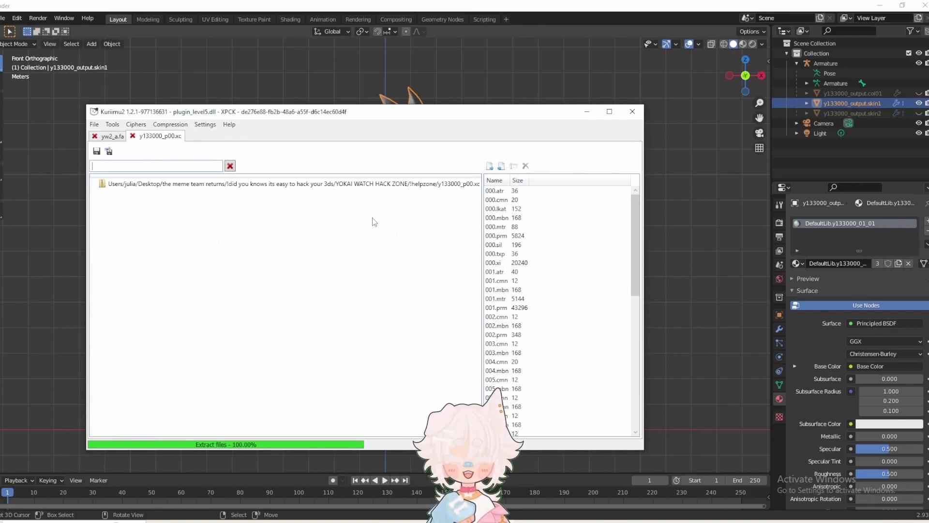
{"action": "left_click_drag", "start_coordinate": [450, 112], "coordinate": [405, 90]}
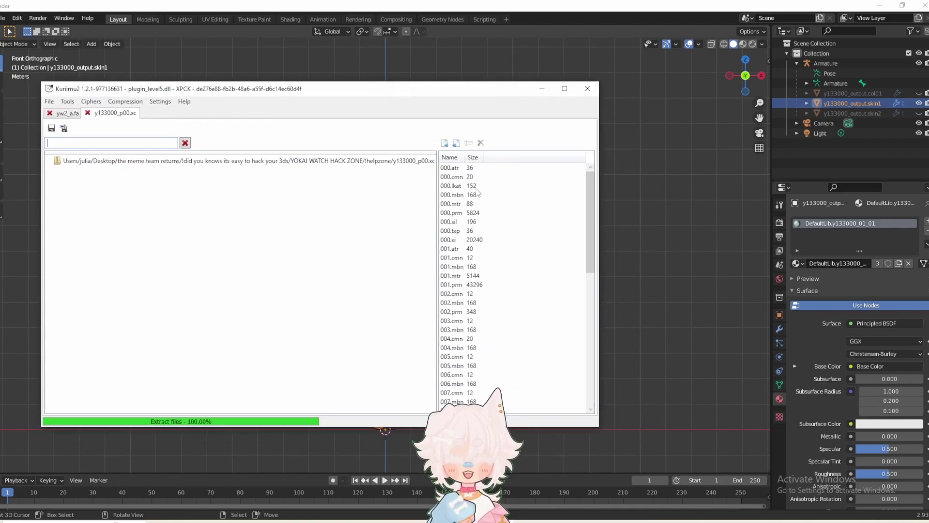
{"action": "left_click_drag", "start_coordinate": [596, 429], "coordinate": [821, 452]}
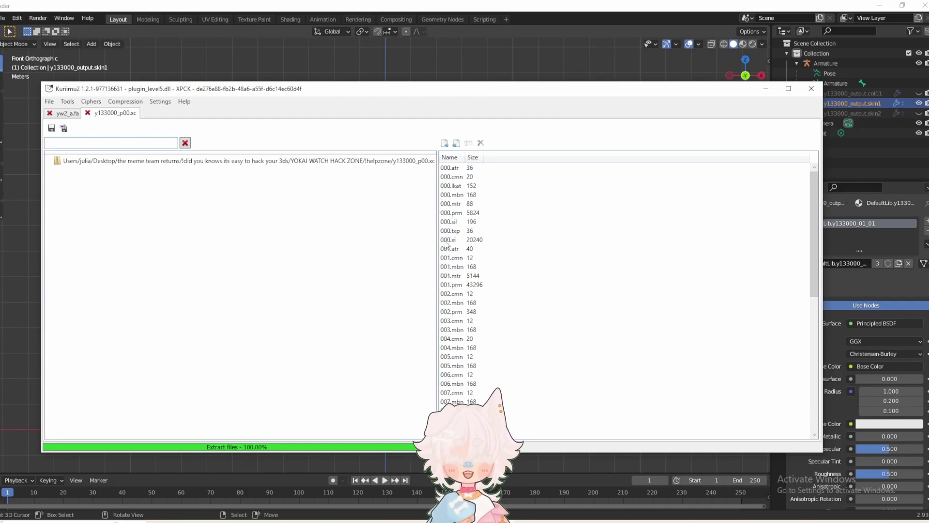
Replace the image in 000.xi with 9000727_01.png and close the texture file
{"action": "double_click", "coordinate": [445, 240]}
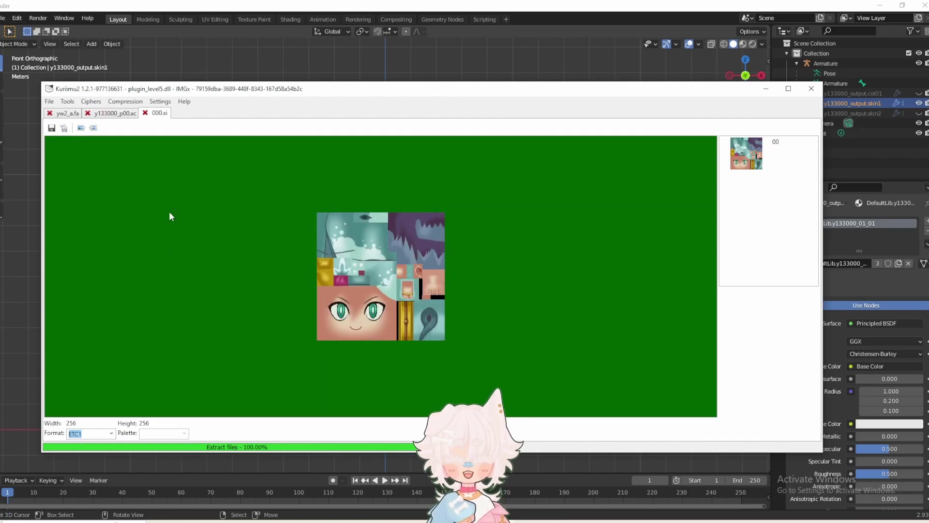
{"action": "left_click", "coordinate": [93, 127]}
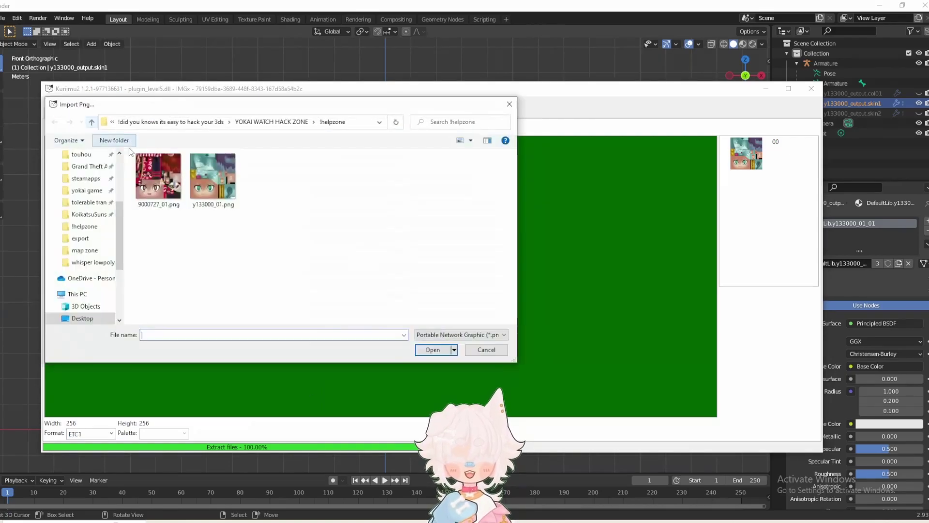
{"action": "double_click", "coordinate": [167, 182]}
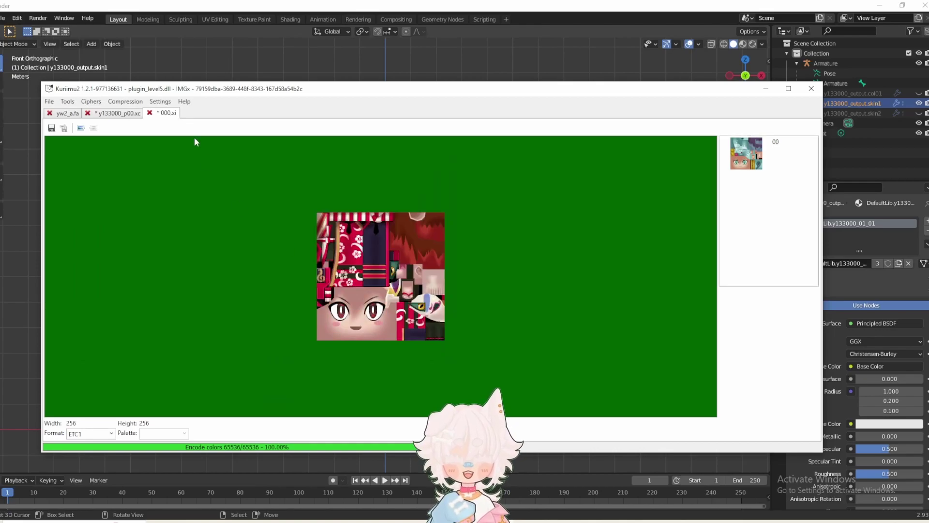
{"action": "left_click", "coordinate": [150, 114]}
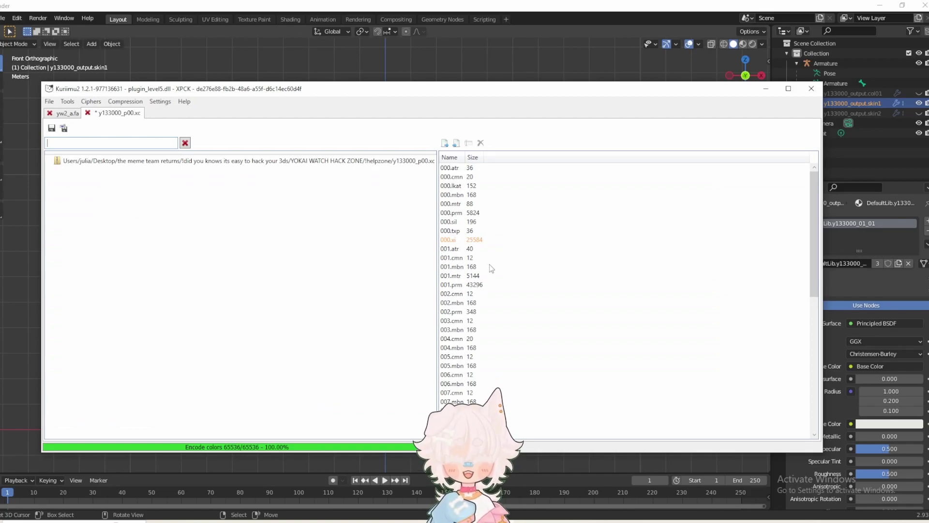
Replace 001.prm in the y133000_p00.xc archive with the exported skin1.prm
{"action": "scroll", "coordinate": [495, 277], "scroll_direction": "down", "scroll_amount": 5}
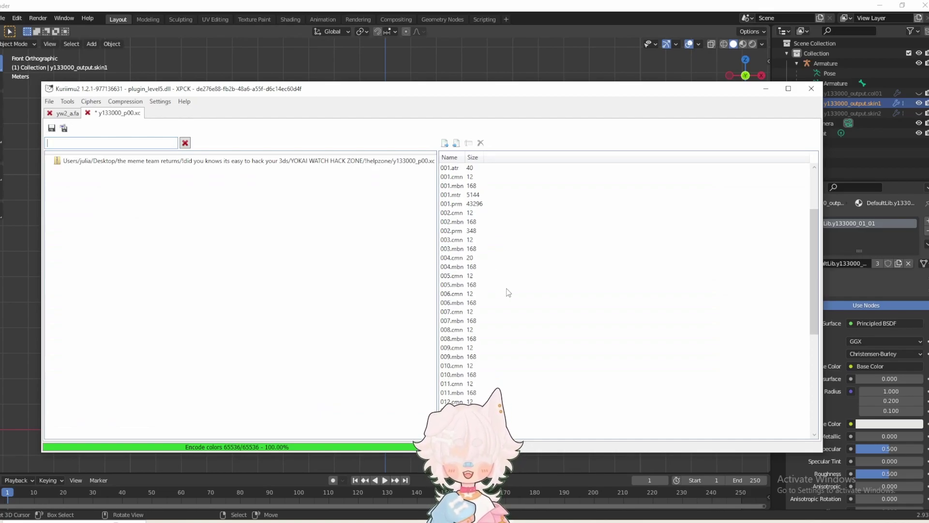
{"action": "scroll", "coordinate": [508, 293], "scroll_direction": "up", "scroll_amount": 5}
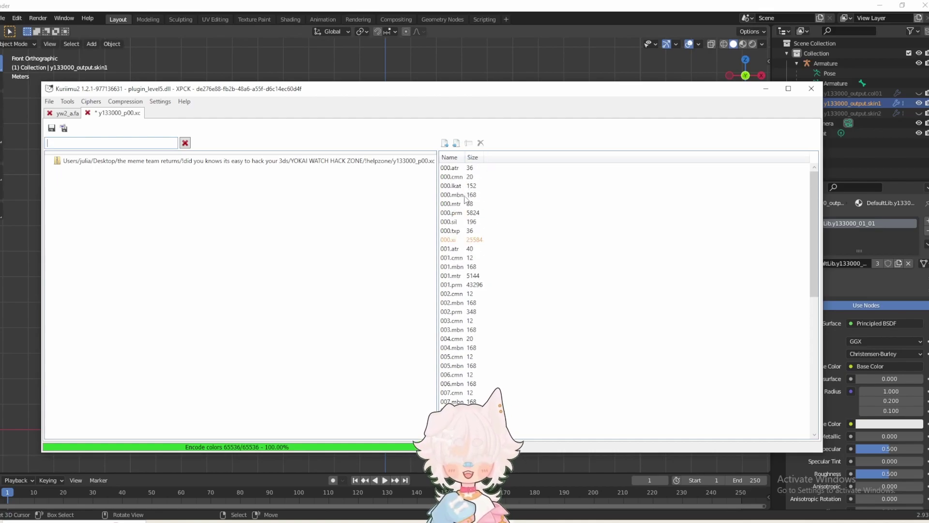
{"action": "left_click", "coordinate": [454, 213]}
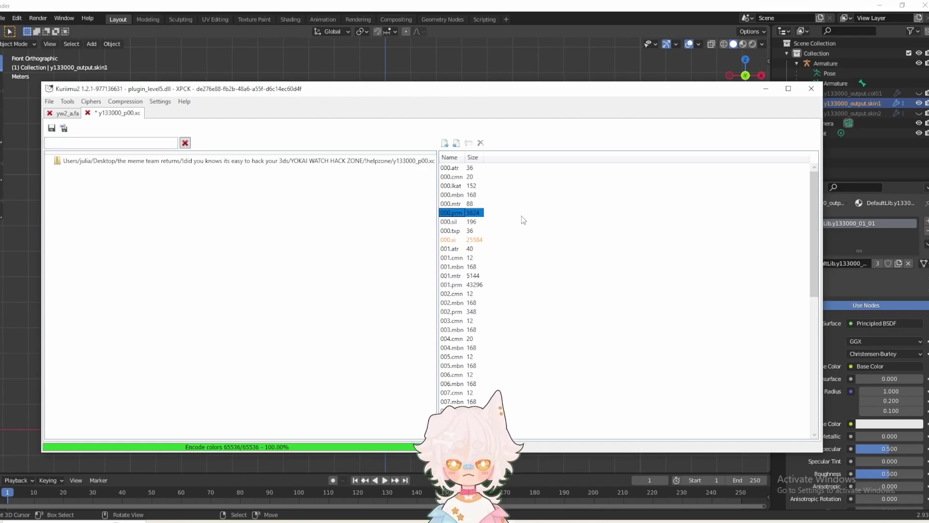
{"action": "left_click", "coordinate": [454, 311]}
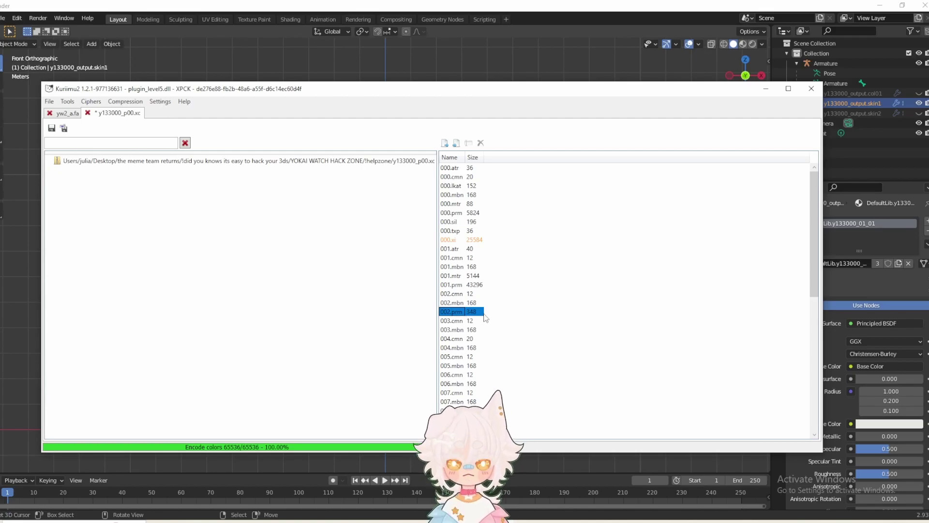
{"action": "left_click", "coordinate": [480, 285]}
{"action": "right_click", "coordinate": [478, 287]}
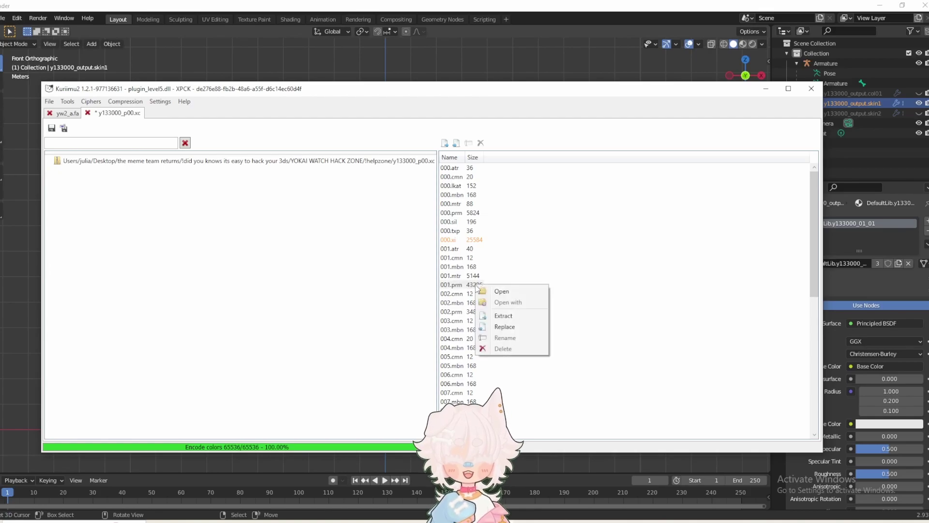
{"action": "left_click", "coordinate": [505, 328]}
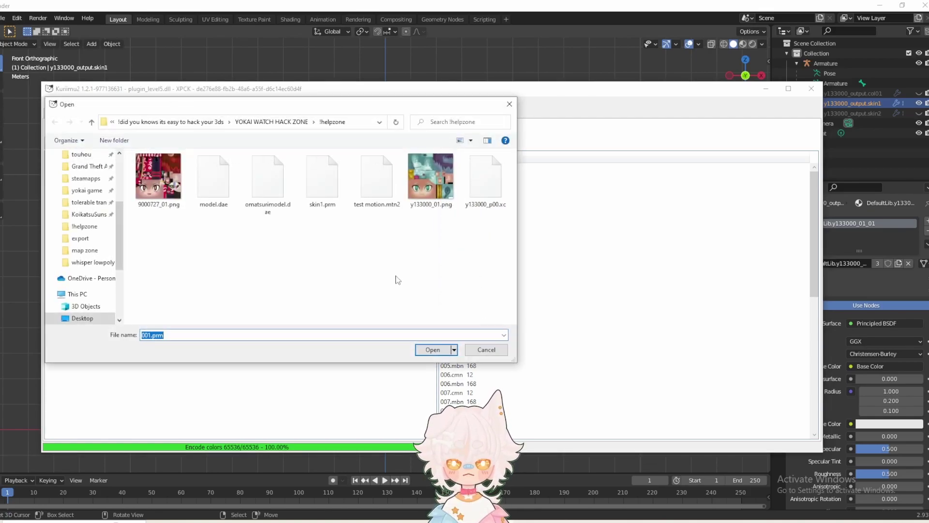
{"action": "double_click", "coordinate": [317, 194]}
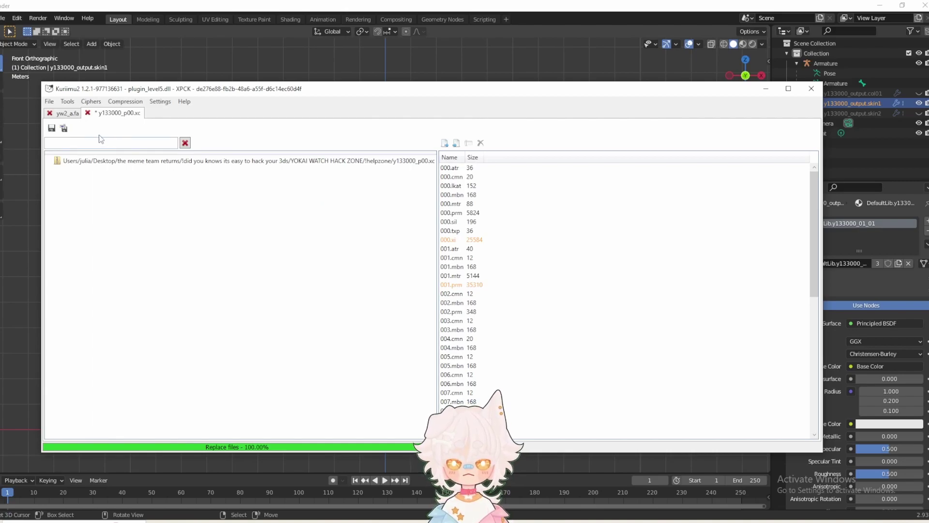
Save the modified archive as y133000_p00 new.xc in the !helpzone folder
{"action": "left_click", "coordinate": [63, 130]}
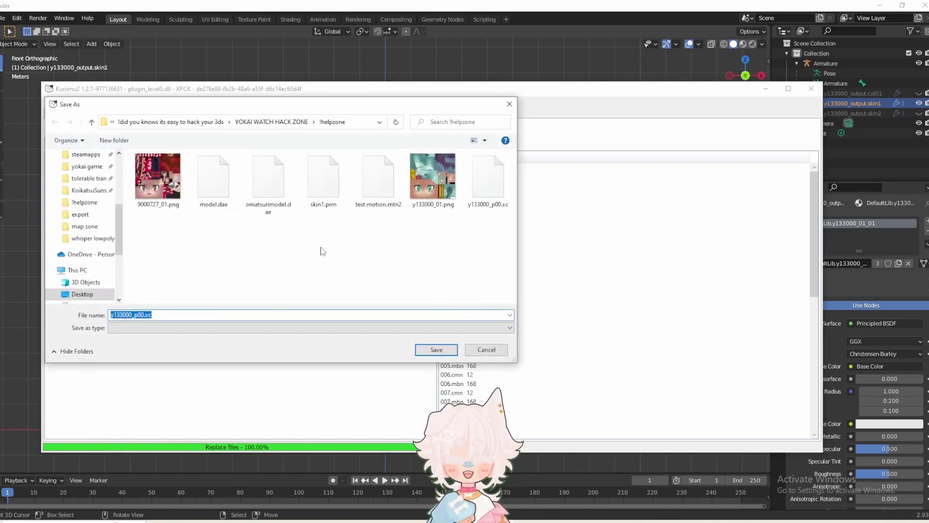
{"action": "left_click", "coordinate": [162, 315]}
{"action": "key", "text": "Left"}
{"action": "key", "text": "Left"}
{"action": "key", "text": "Left"}
{"action": "type", "text": "new"}
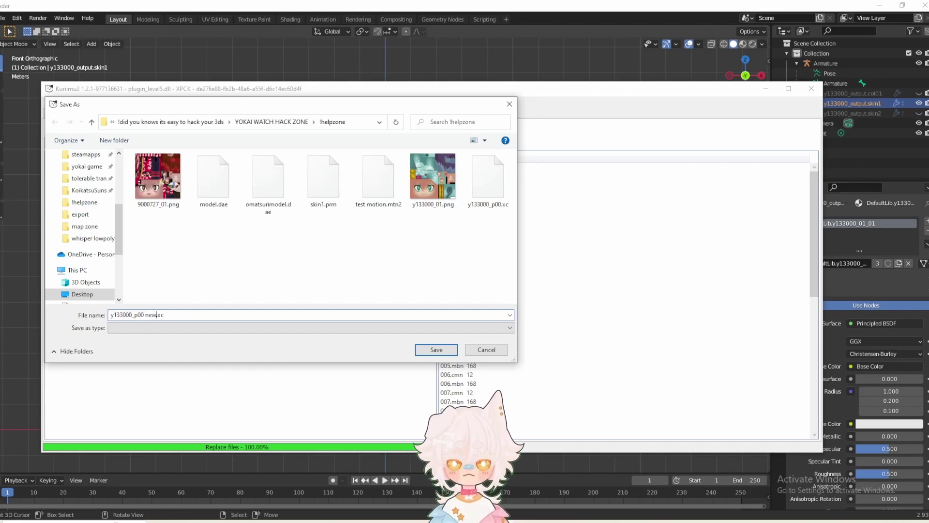
{"action": "key", "text": "Return"}
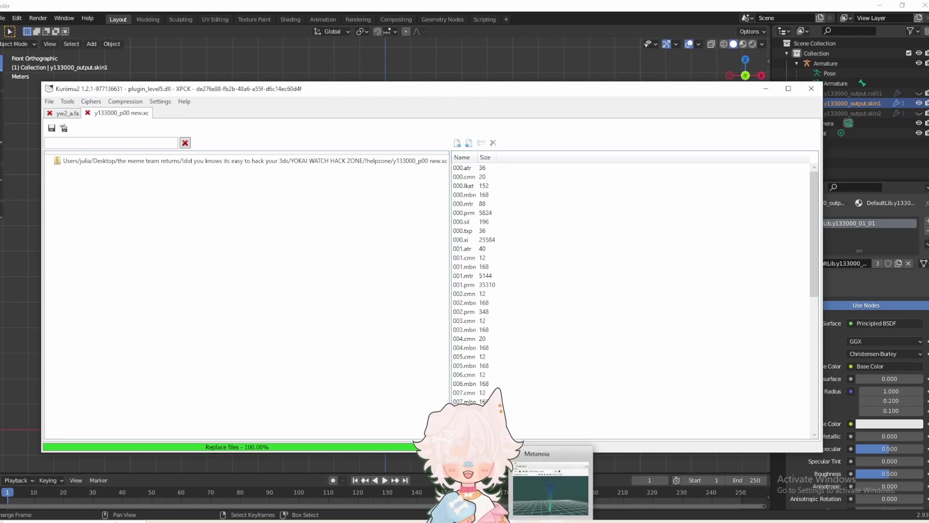
Close the saved archive, switch to Metanoia and open y133000_p00 new.xc as a model to inspect it
{"action": "left_click", "coordinate": [402, 101]}
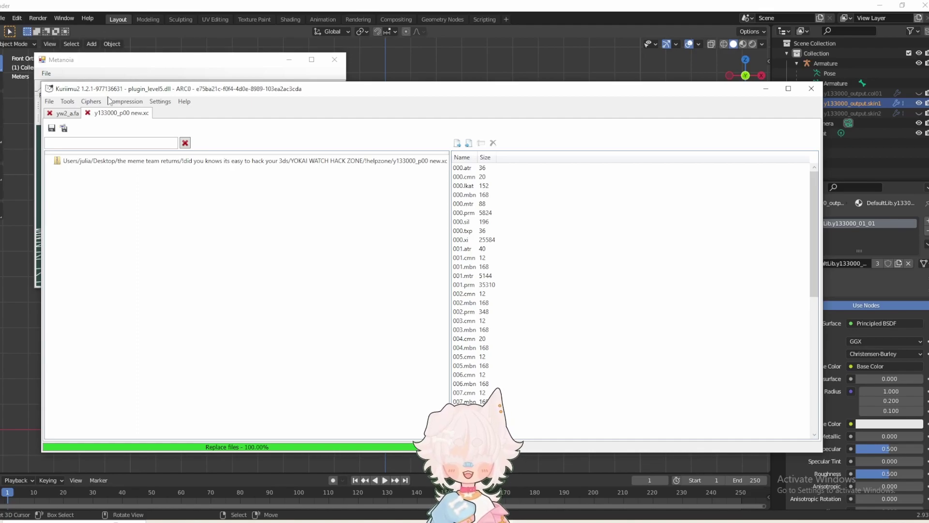
{"action": "left_click", "coordinate": [88, 113]}
{"action": "left_click", "coordinate": [117, 68]}
{"action": "left_click", "coordinate": [46, 73]}
{"action": "left_click", "coordinate": [61, 83]}
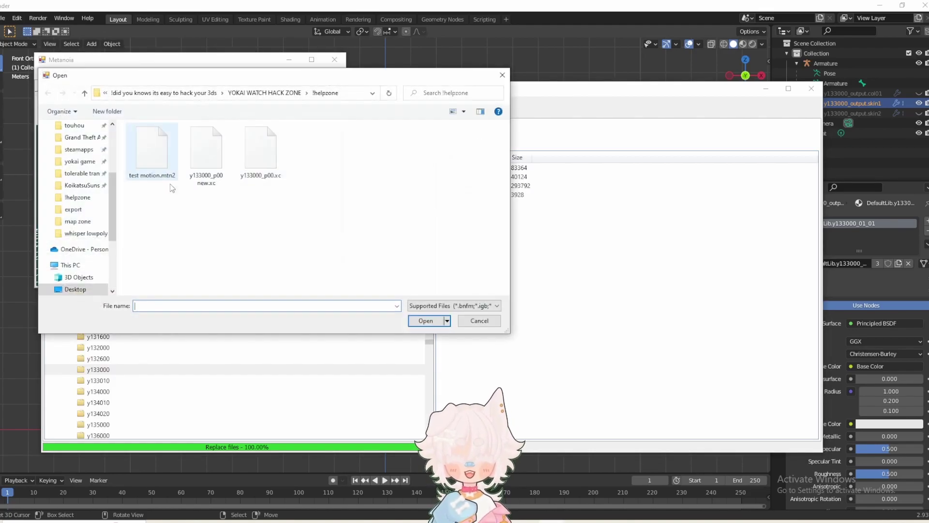
{"action": "double_click", "coordinate": [208, 155]}
{"action": "left_click", "coordinate": [42, 112]}
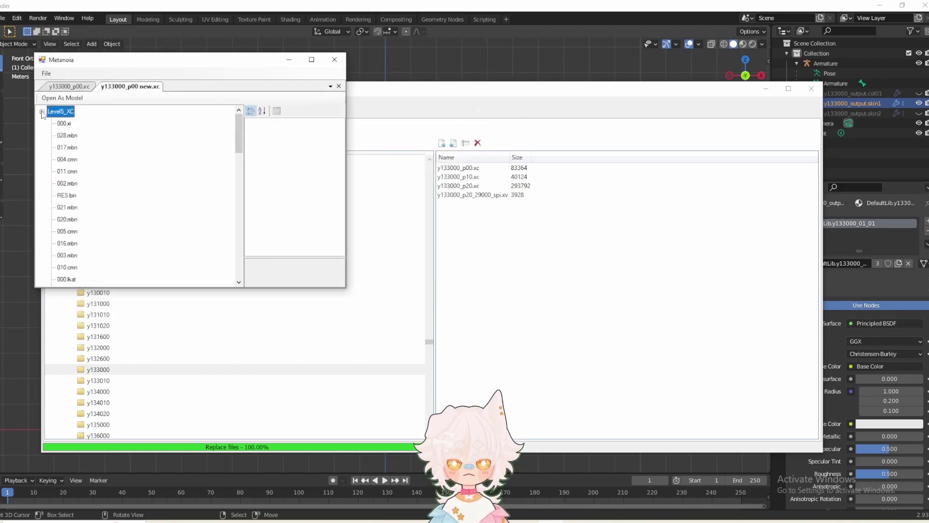
{"action": "left_click", "coordinate": [62, 98]}
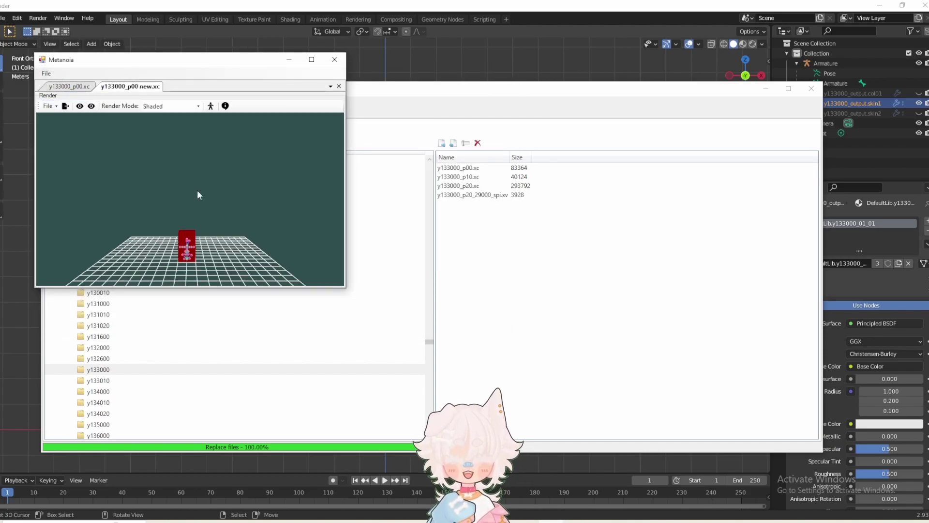
{"action": "scroll", "coordinate": [249, 182], "scroll_direction": "up", "scroll_amount": 7}
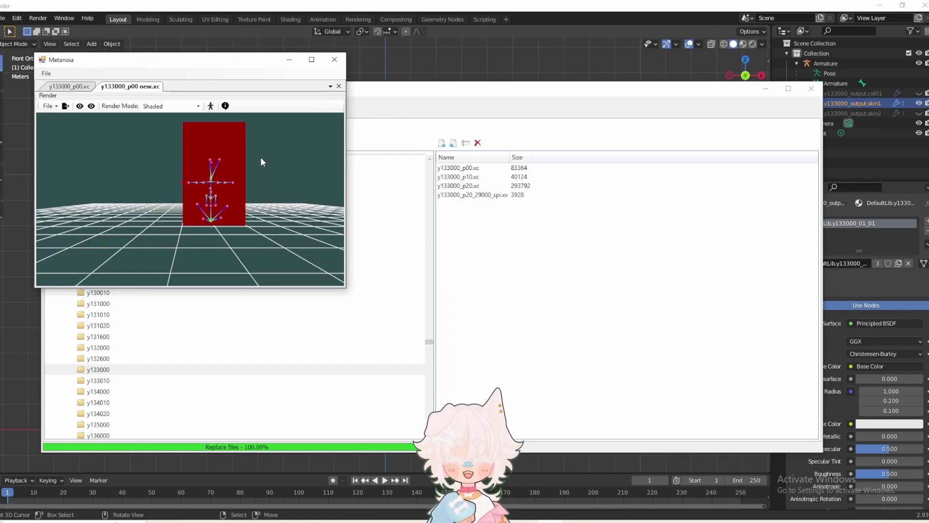
{"action": "right_click_drag", "start_coordinate": [260, 156], "coordinate": [255, 164]}
{"action": "left_click_drag", "start_coordinate": [255, 165], "coordinate": [258, 167]}
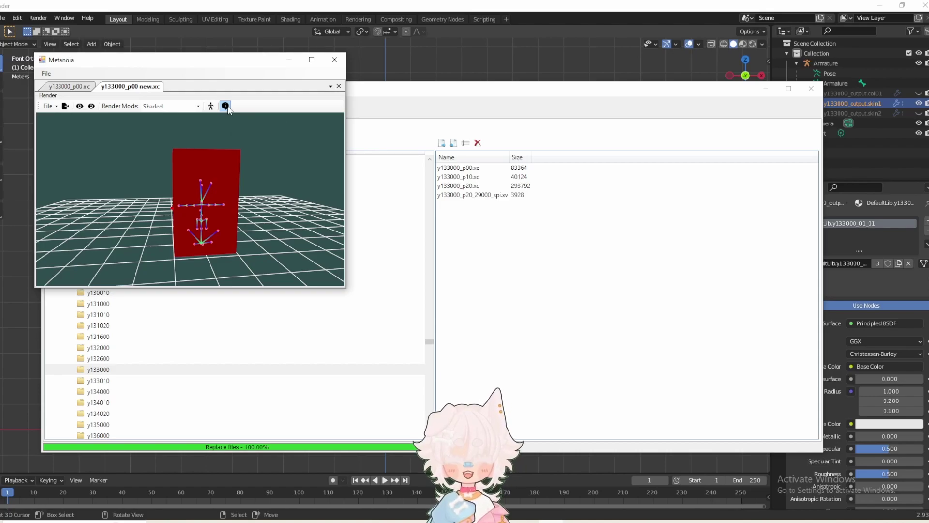
Set Visible to False for the y133000_output.col01 mesh in the model info and inspect the character
{"action": "left_click", "coordinate": [225, 107]}
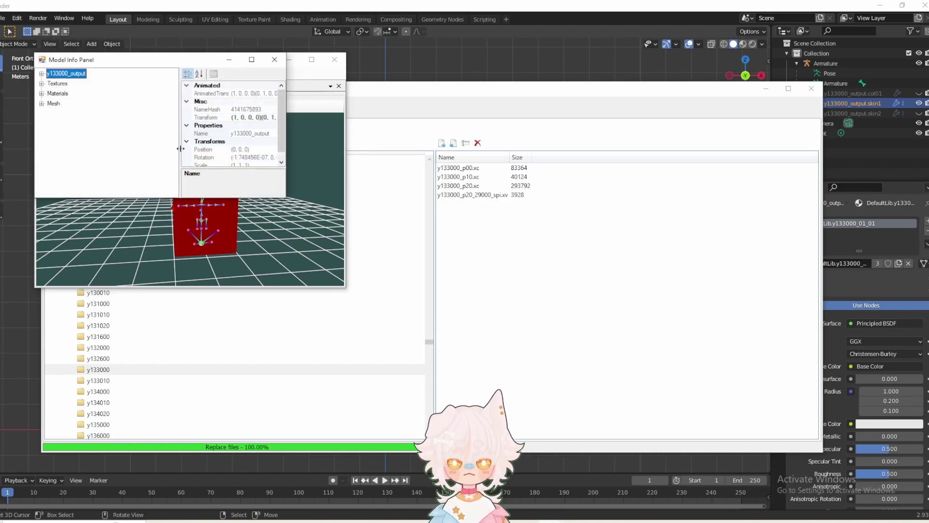
{"action": "left_click", "coordinate": [42, 104]}
{"action": "left_click", "coordinate": [80, 134]}
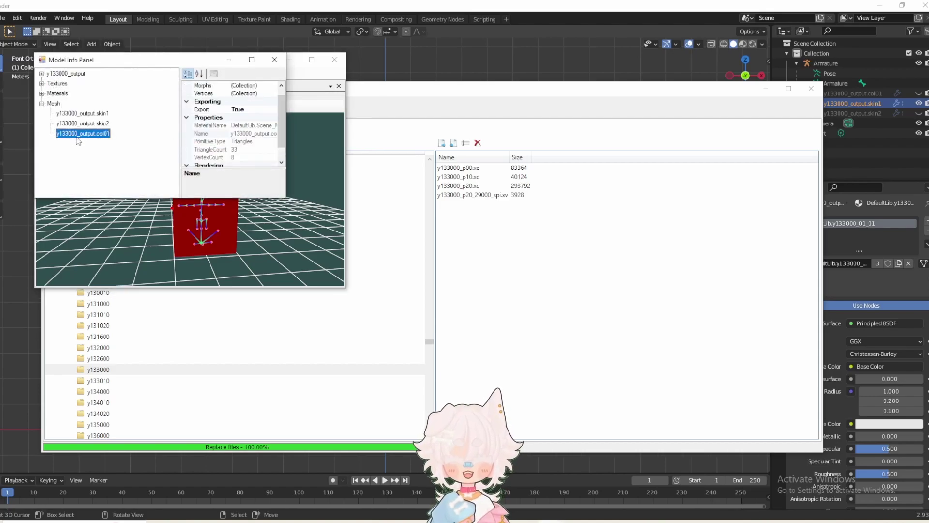
{"action": "left_click", "coordinate": [241, 158]}
{"action": "left_click", "coordinate": [273, 158]}
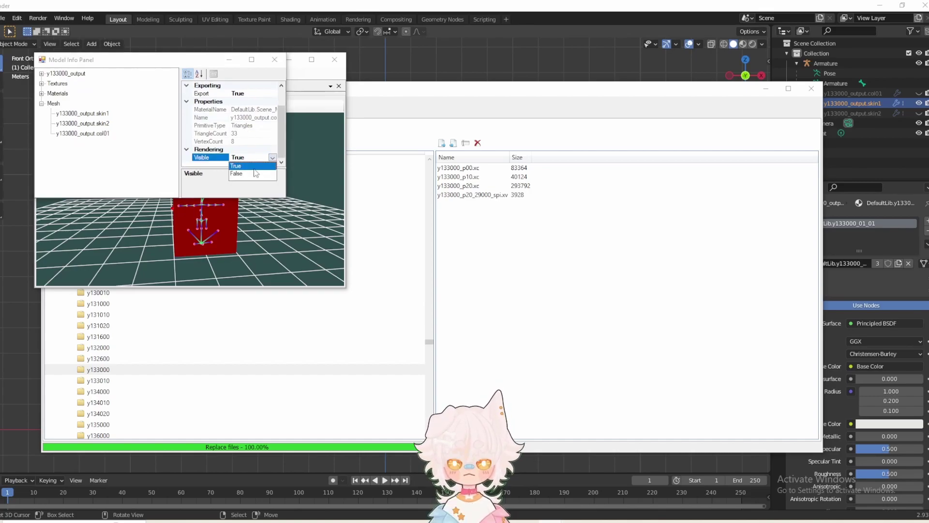
{"action": "left_click", "coordinate": [247, 175]}
{"action": "left_click", "coordinate": [275, 59]}
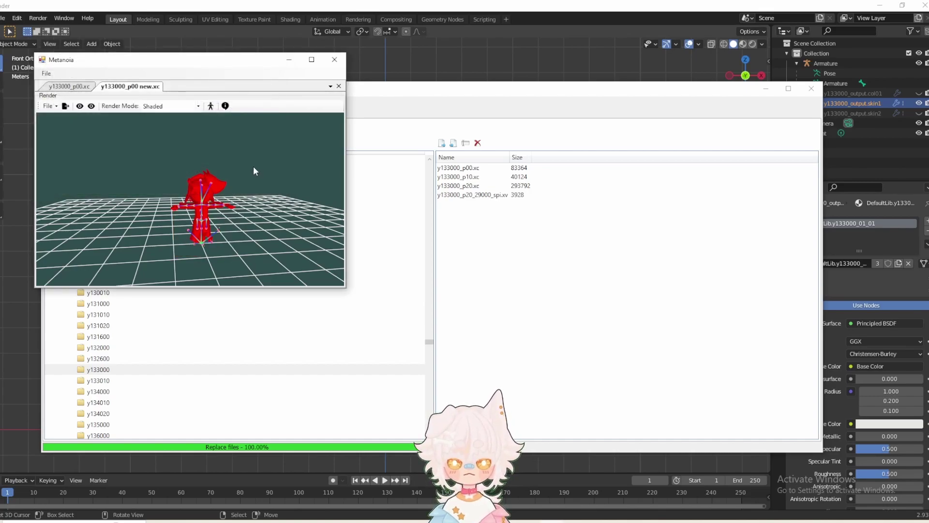
{"action": "mouse_move", "coordinate": [250, 169]}
{"action": "left_mouse_down"}
{"action": "mouse_move", "coordinate": [280, 171]}
{"action": "mouse_move", "coordinate": [188, 170]}
{"action": "mouse_move", "coordinate": [265, 162]}
{"action": "mouse_move", "coordinate": [257, 166]}
{"action": "left_mouse_up"}
Load test motion.mtn2 onto the model, play and pause the animation, and close y133000_p00 new.xc
{"action": "left_click", "coordinate": [48, 106]}
{"action": "left_click", "coordinate": [64, 135]}
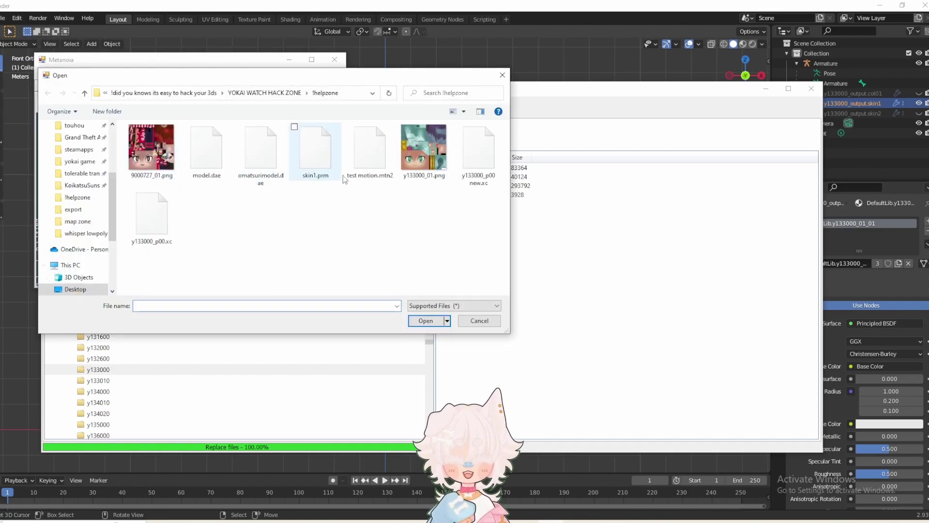
{"action": "double_click", "coordinate": [369, 165]}
{"action": "right_click_drag", "start_coordinate": [252, 192], "coordinate": [233, 194]}
{"action": "scroll", "coordinate": [218, 210], "scroll_direction": "up", "scroll_amount": 4}
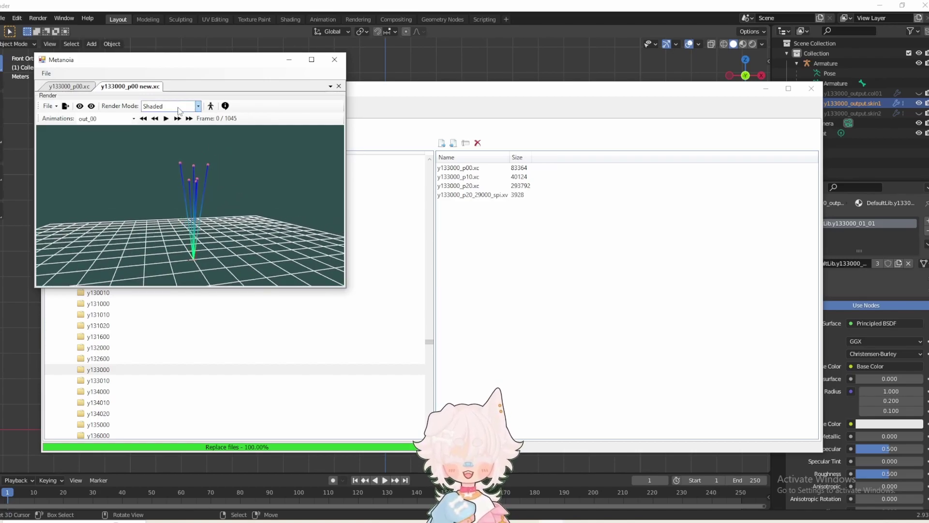
{"action": "left_click", "coordinate": [166, 119]}
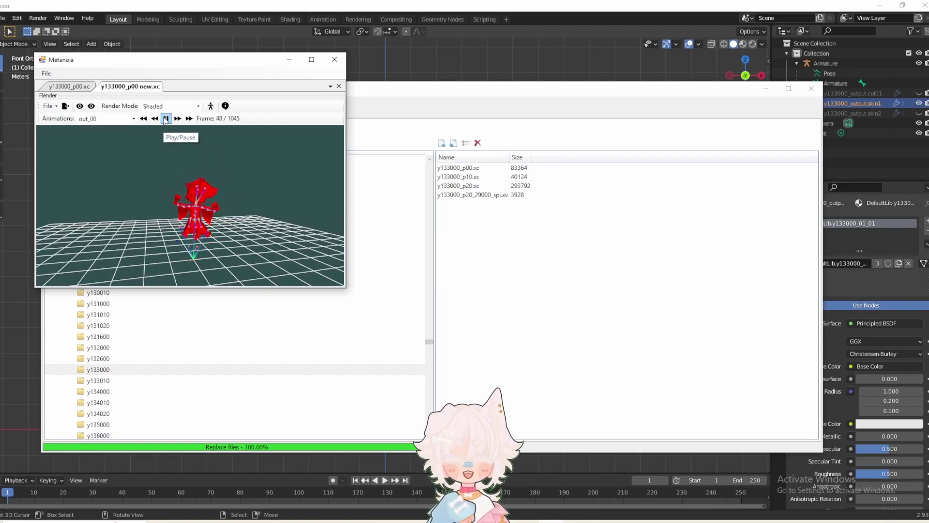
{"action": "left_click", "coordinate": [166, 118]}
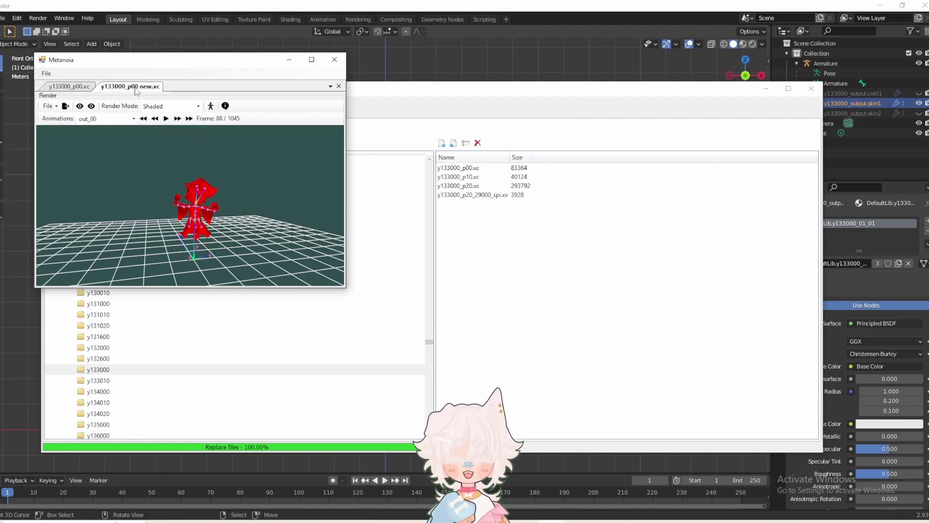
{"action": "left_click", "coordinate": [339, 86]}
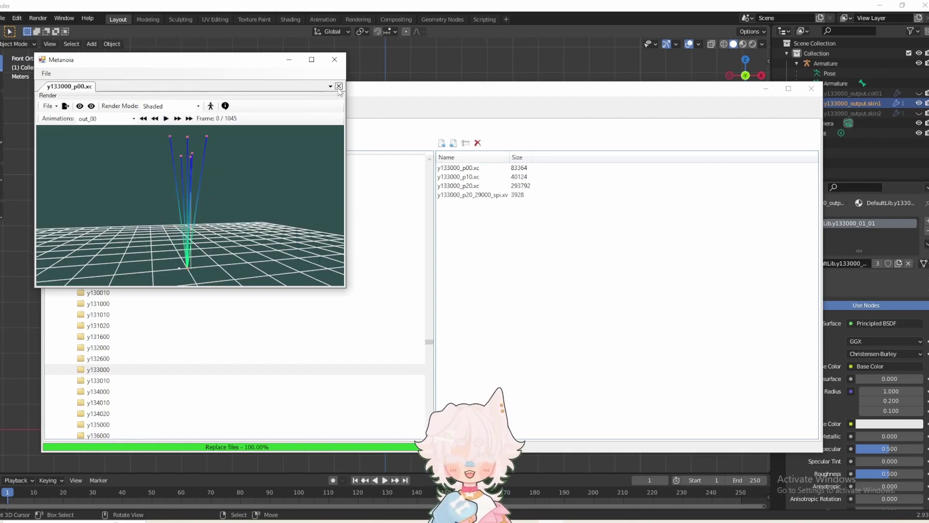
Switch to Kuriimu2 and replace y133000_p00.xc in the yw2_a.fa archive's y133000 folder with y133000_p00 new.xc
{"action": "left_click", "coordinate": [395, 132]}
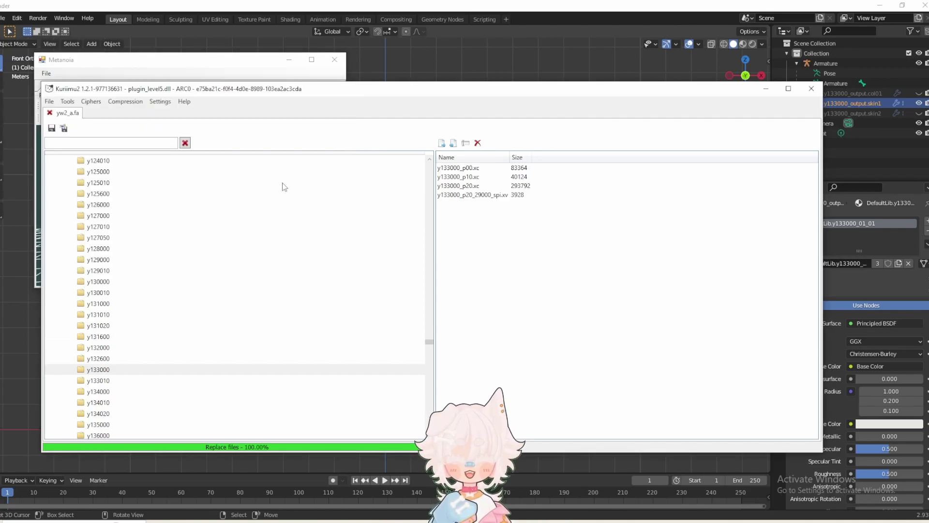
{"action": "left_click", "coordinate": [458, 167]}
{"action": "right_click", "coordinate": [472, 169]}
{"action": "left_click", "coordinate": [497, 213]}
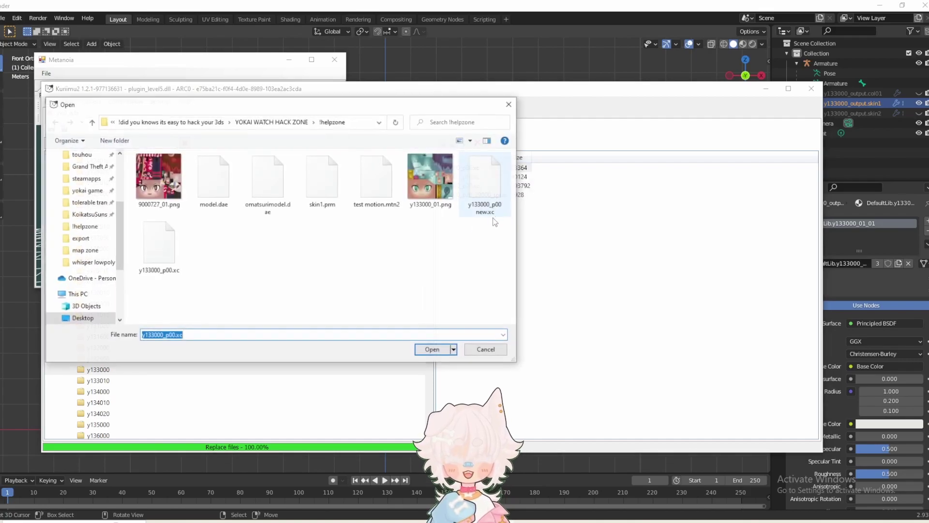
{"action": "double_click", "coordinate": [486, 189]}
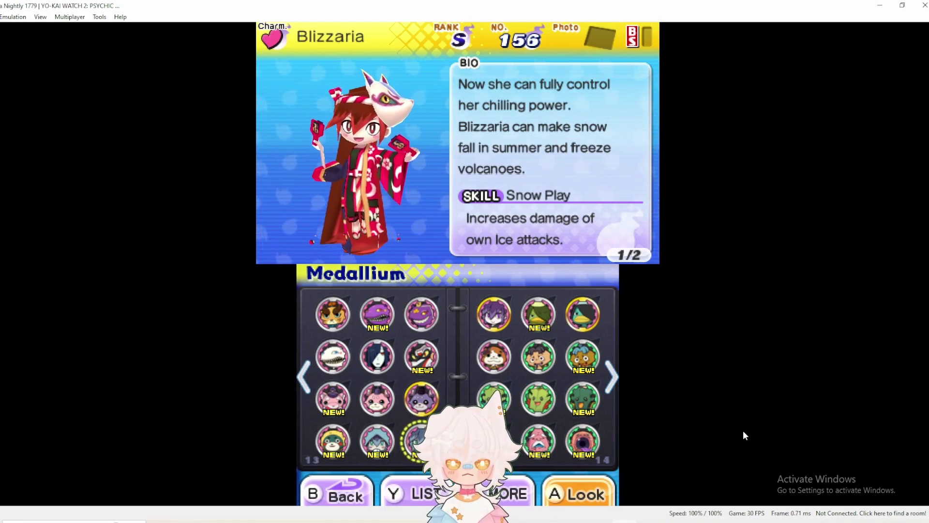
Exit the Citra emulator running the modded game
{"action": "left_click", "coordinate": [924, 5]}
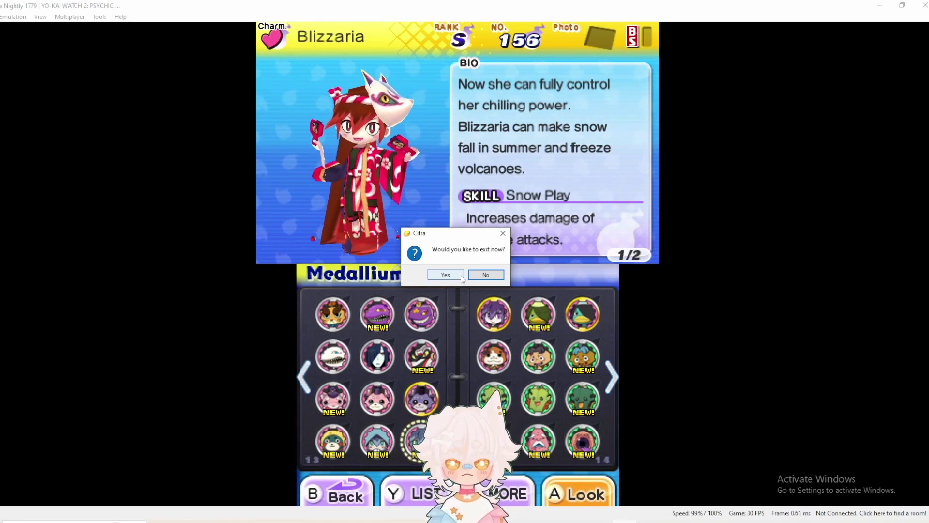
{"action": "left_click", "coordinate": [464, 275]}
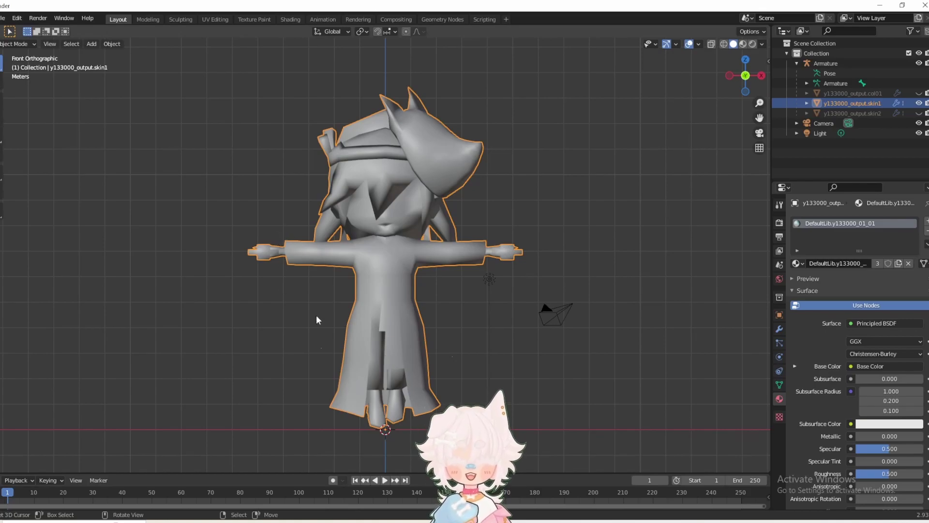
{"action": "left_click", "coordinate": [17, 44]}
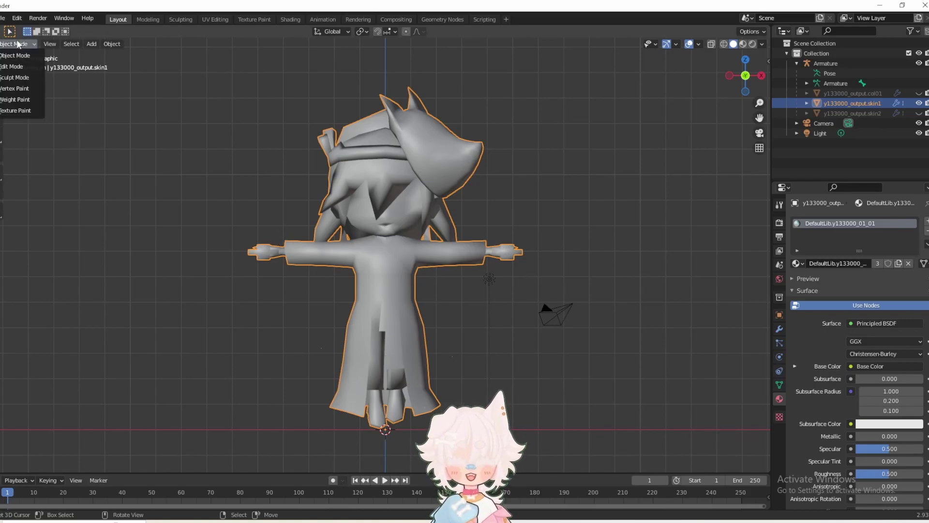
{"action": "left_click", "coordinate": [9, 67]}
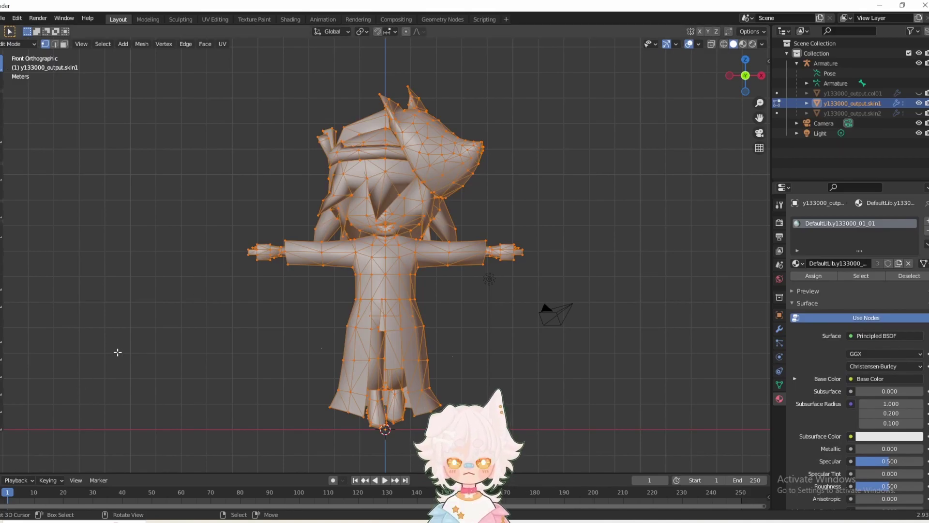
{"action": "left_click", "coordinate": [17, 43]}
{"action": "left_click", "coordinate": [10, 58]}
Save the Blender project as blizzaria.blend in the !helpzone folder
{"action": "left_click", "coordinate": [3, 18]}
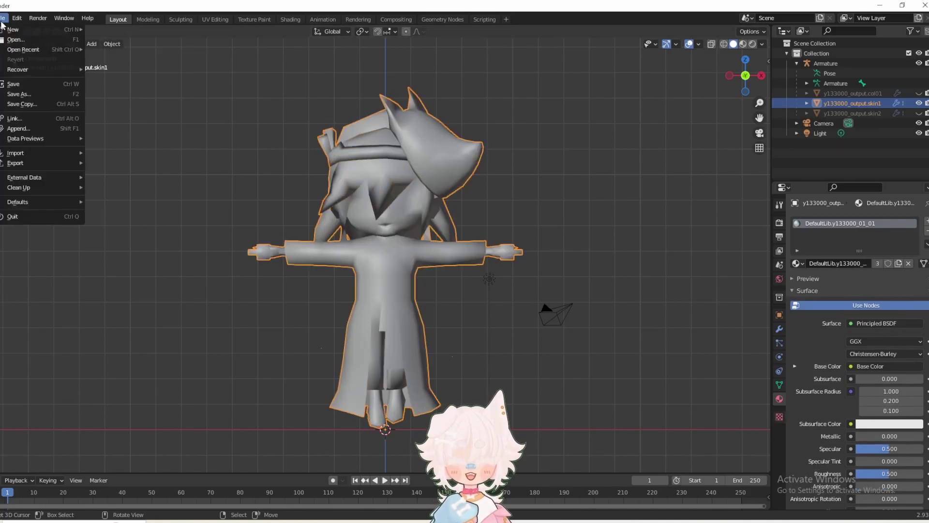
{"action": "left_click", "coordinate": [19, 83]}
{"action": "key", "text": "Return"}
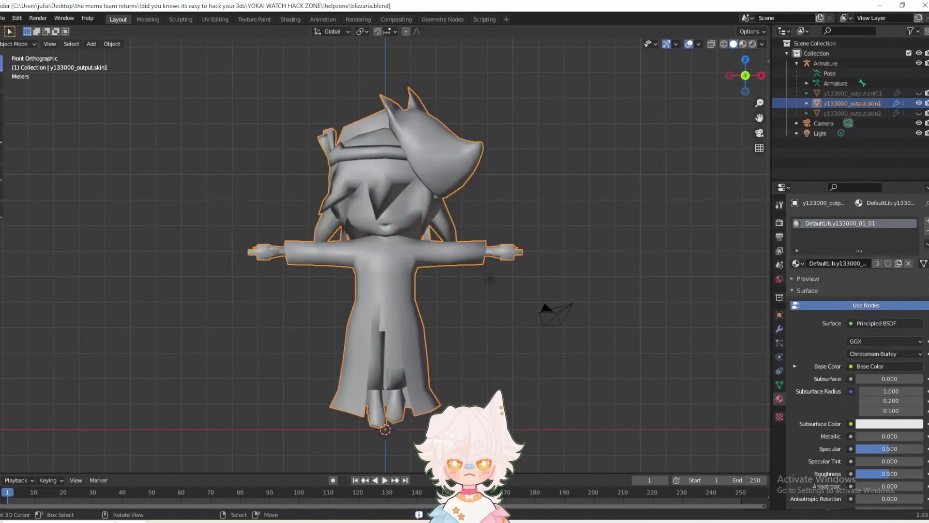
Split the 3D viewport into two side-by-side areas and turn the new one into a UV Editor
{"action": "left_click_drag", "start_coordinate": [1, 470], "coordinate": [209, 447]}
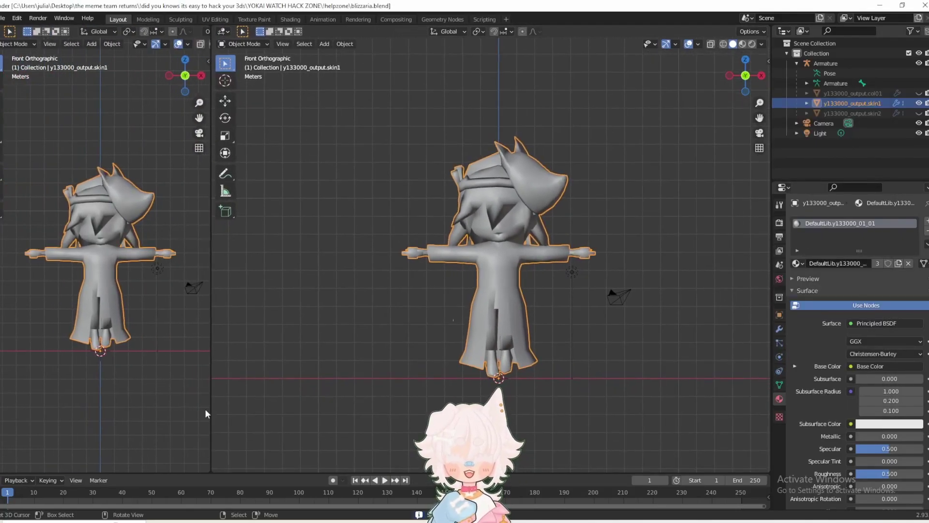
{"action": "left_click", "coordinate": [13, 44]}
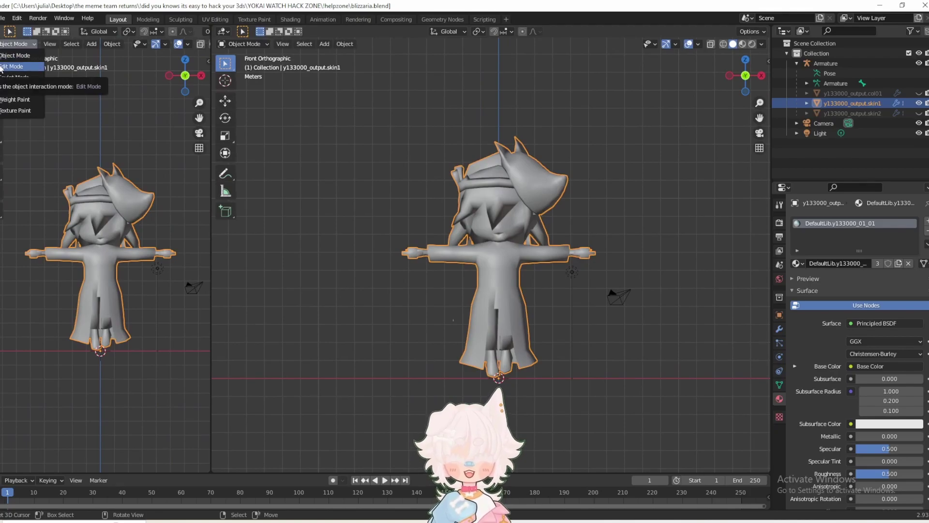
{"action": "left_click", "coordinate": [0, 32]}
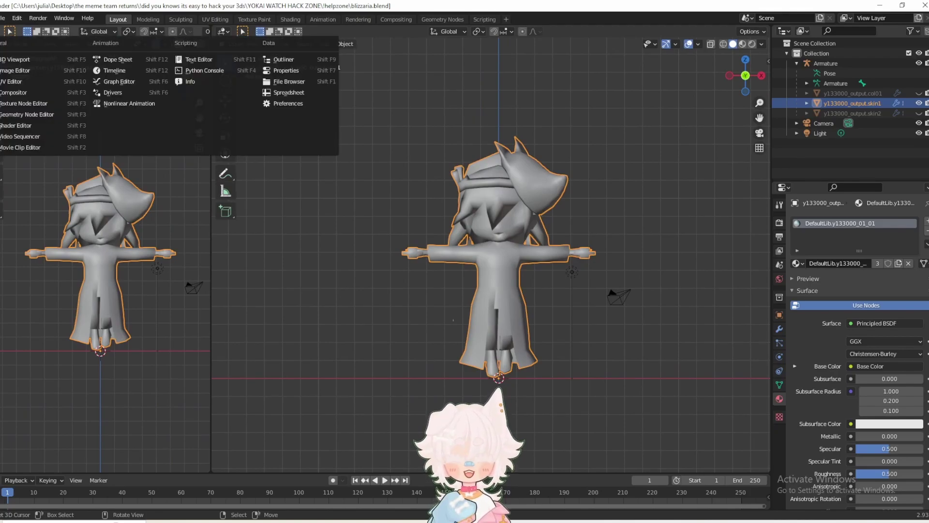
{"action": "left_click", "coordinate": [10, 81]}
{"action": "scroll", "coordinate": [500, 263], "scroll_direction": "up", "scroll_amount": 1}
Put the y133000_output.skin1 mesh in Edit Mode with all its geometry selected and slightly narrow the UV Editor
{"action": "left_click", "coordinate": [244, 45]}
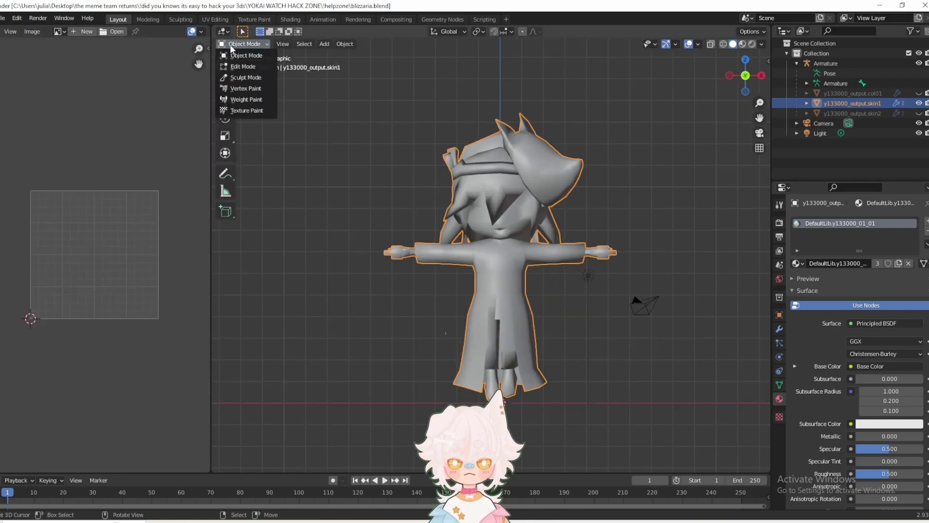
{"action": "left_click", "coordinate": [239, 65]}
{"action": "key", "text": "a"}
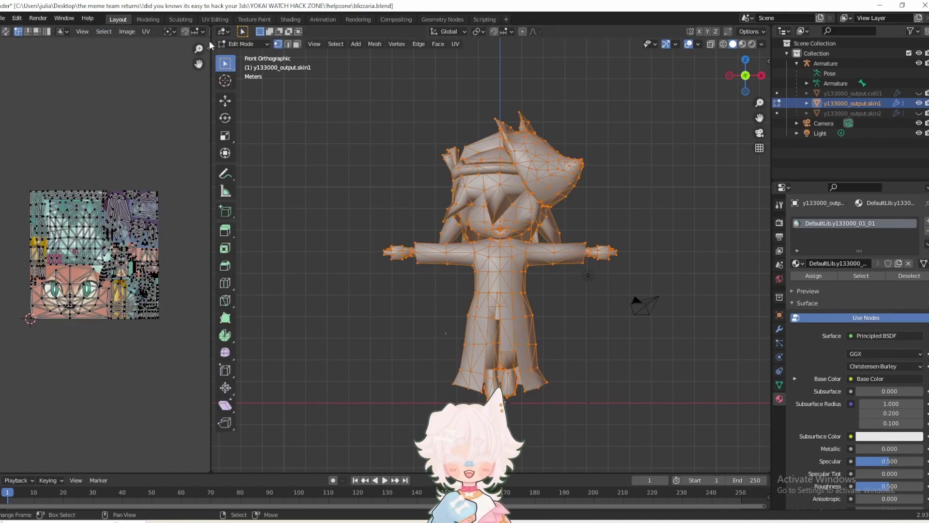
{"action": "left_click_drag", "start_coordinate": [210, 42], "coordinate": [191, 42]}
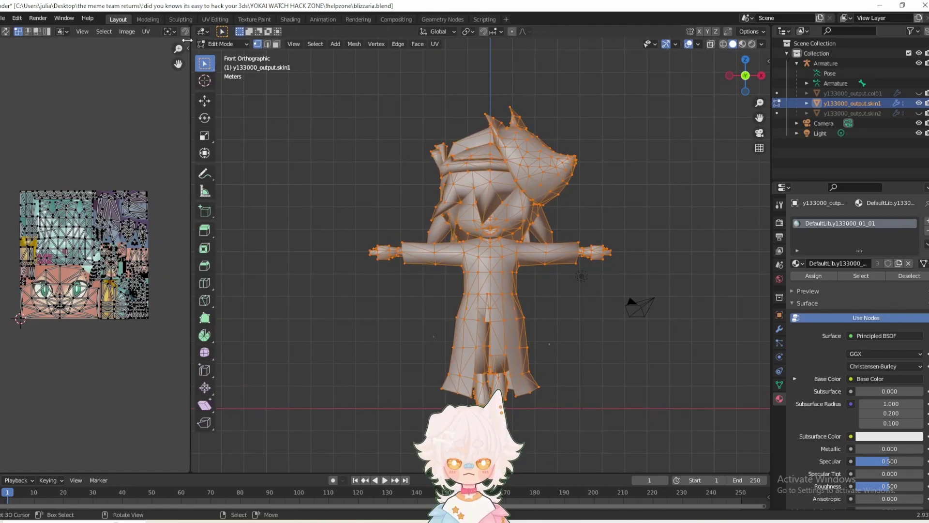
Enable UV sync selection in the UV Editor and switch to face select mode
{"action": "left_click", "coordinate": [6, 31]}
{"action": "key", "text": "a"}
{"action": "scroll", "coordinate": [81, 253], "scroll_direction": "up", "scroll_amount": 3}
{"action": "key", "text": "ctrl+Tab"}
Clear the selection, widen the UV Editor and select a face on the underside of the character's sleeve
{"action": "left_click", "coordinate": [32, 327]}
{"action": "left_click_drag", "start_coordinate": [191, 295], "coordinate": [320, 295]}
{"action": "scroll", "coordinate": [465, 247], "scroll_direction": "up", "scroll_amount": 4}
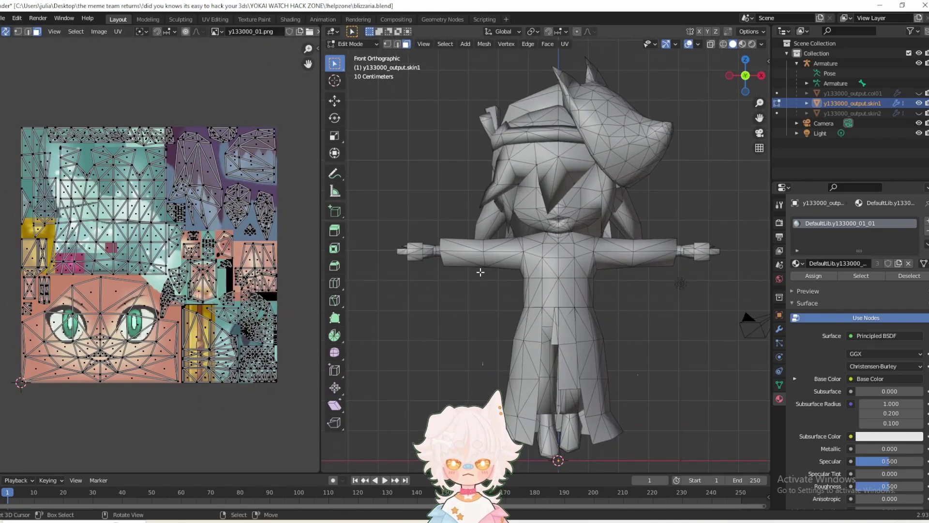
{"action": "left_click", "coordinate": [458, 258]}
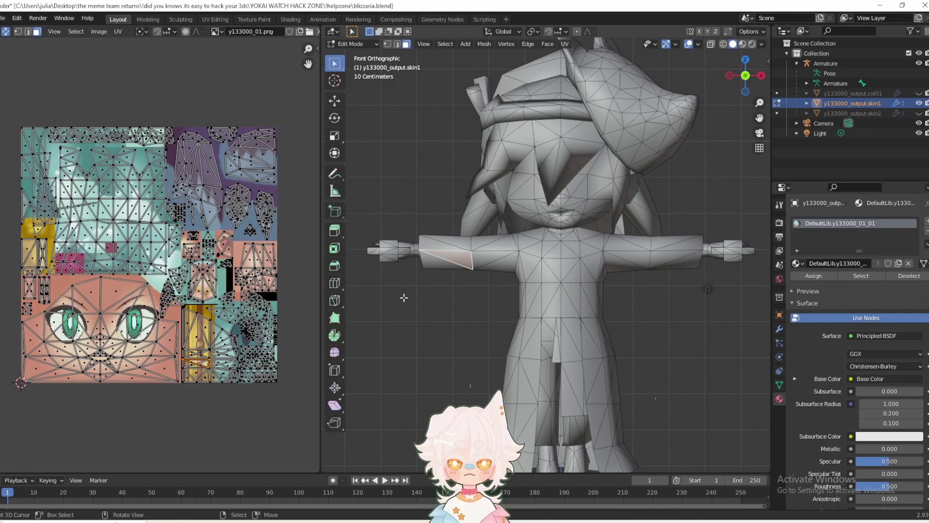
Select the faces on the front of the character's sleeve, from the cuff up towards the shoulder
{"action": "middle_click_drag", "start_coordinate": [421, 297], "coordinate": [441, 281], "text": "shift"}
{"action": "left_click", "coordinate": [418, 263]}
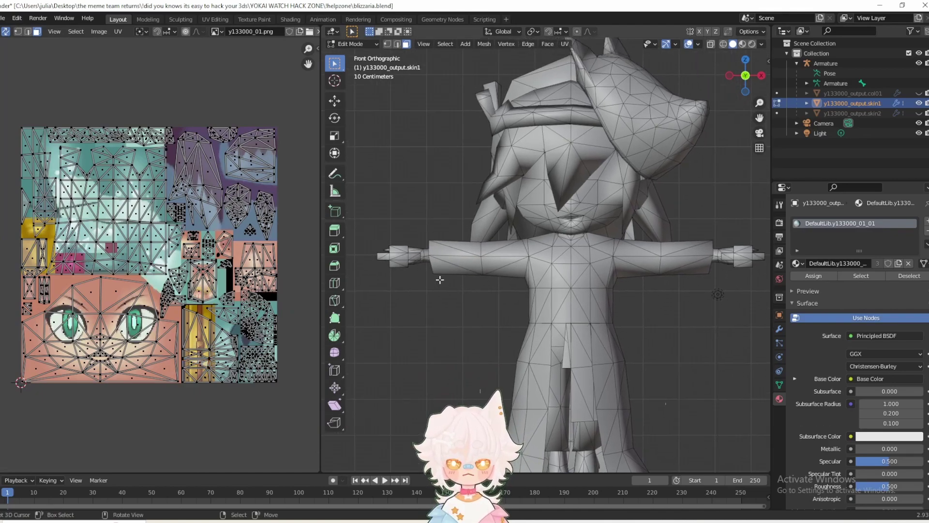
{"action": "scroll", "coordinate": [441, 281], "scroll_direction": "up", "scroll_amount": 2}
{"action": "left_click", "coordinate": [408, 275], "text": "shift"}
{"action": "left_click", "coordinate": [408, 274], "text": "shift"}
{"action": "left_click", "coordinate": [399, 248], "text": "shift"}
{"action": "left_click", "coordinate": [418, 263], "text": "shift"}
{"action": "left_click", "coordinate": [405, 270], "text": "shift"}
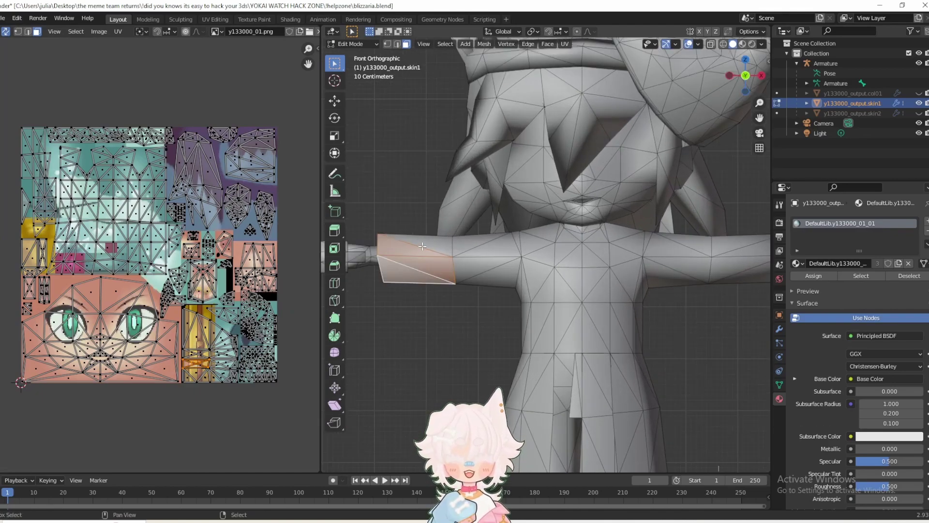
{"action": "left_click", "coordinate": [423, 246], "text": "shift"}
{"action": "left_click", "coordinate": [474, 244], "text": "shift"}
{"action": "left_click", "coordinate": [482, 250], "text": "shift"}
{"action": "left_click", "coordinate": [479, 268], "text": "shift"}
Extend the face selection around the rest of the sleeve and over the lower coat panel on the same side
{"action": "middle_click_drag", "start_coordinate": [479, 267], "coordinate": [484, 344]}
{"action": "left_click", "coordinate": [476, 346], "text": "shift"}
{"action": "left_click", "coordinate": [522, 312], "text": "shift"}
{"action": "middle_click_drag", "start_coordinate": [545, 310], "coordinate": [520, 328]}
{"action": "left_click", "coordinate": [471, 255], "text": "shift"}
{"action": "scroll", "coordinate": [477, 257], "scroll_direction": "down", "scroll_amount": 3}
{"action": "left_click", "coordinate": [525, 312], "text": "shift"}
{"action": "left_click", "coordinate": [516, 295], "text": "shift"}
{"action": "left_click", "coordinate": [670, 309], "text": "shift"}
{"action": "left_click", "coordinate": [645, 304], "text": "shift"}
{"action": "left_click", "coordinate": [633, 314], "text": "shift"}
{"action": "scroll", "coordinate": [514, 312], "scroll_direction": "down", "scroll_amount": 5}
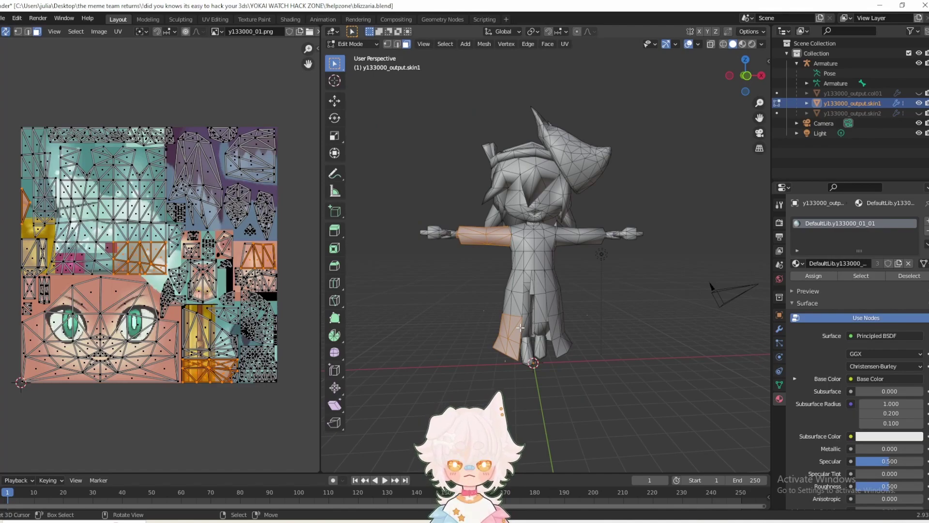
Separate the selected sleeve and coat panel faces into their own object and return to Object Mode
{"action": "mouse_move", "coordinate": [528, 322]}
{"action": "middle_mouse_down"}
{"action": "mouse_move", "coordinate": [509, 315]}
{"action": "mouse_move", "coordinate": [525, 321]}
{"action": "middle_mouse_up"}
{"action": "scroll", "coordinate": [527, 321], "scroll_direction": "up", "scroll_amount": 1}
{"action": "middle_click_drag", "start_coordinate": [527, 322], "coordinate": [567, 318]}
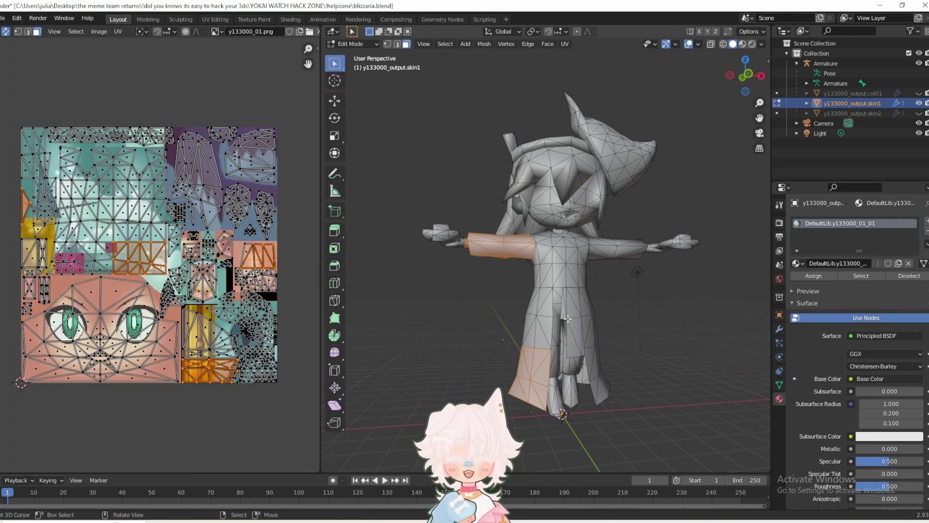
{"action": "key", "text": "p"}
{"action": "left_click", "coordinate": [567, 318]}
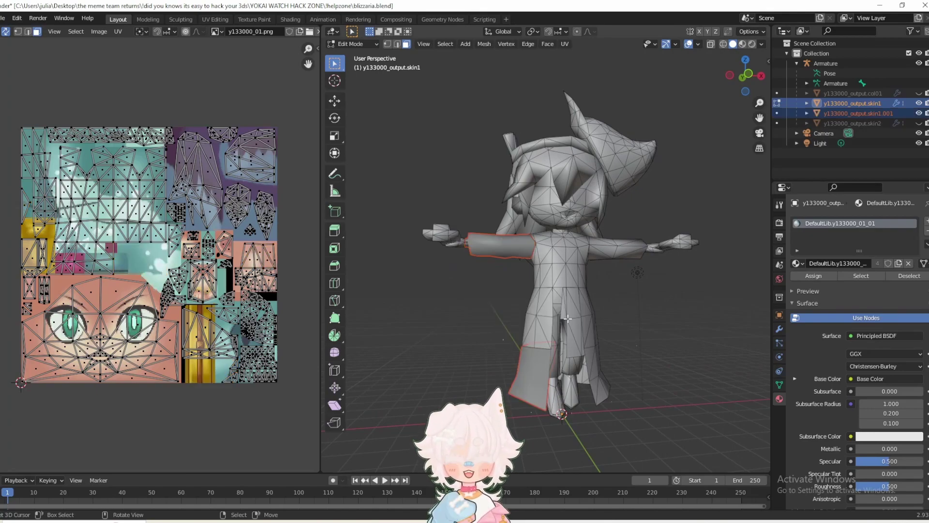
{"action": "left_click", "coordinate": [353, 44]}
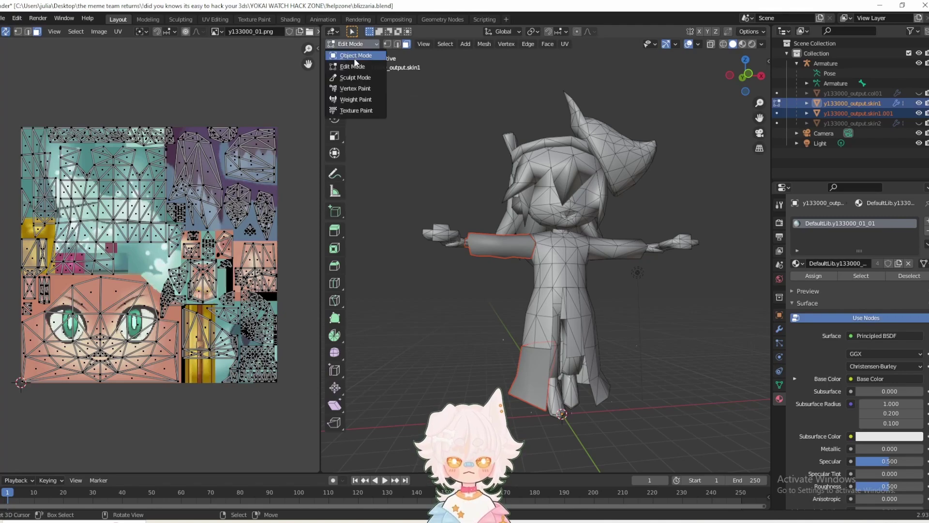
{"action": "left_click", "coordinate": [353, 54]}
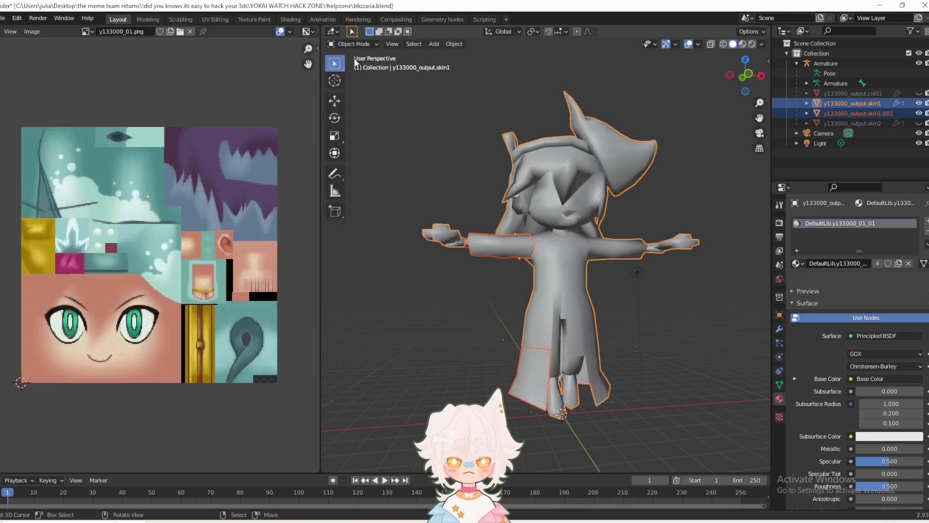
Unhide the y133000_output.skin2 mesh and select the separated sleeve and coat piece
{"action": "left_click", "coordinate": [919, 123]}
{"action": "middle_click_drag", "start_coordinate": [619, 295], "coordinate": [595, 327]}
{"action": "scroll", "coordinate": [595, 326], "scroll_direction": "up", "scroll_amount": 3}
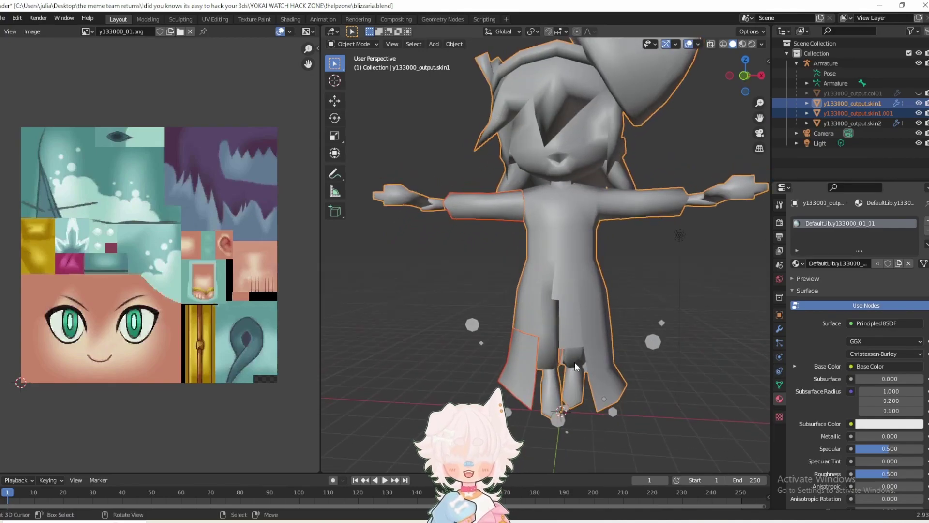
{"action": "left_click", "coordinate": [509, 362]}
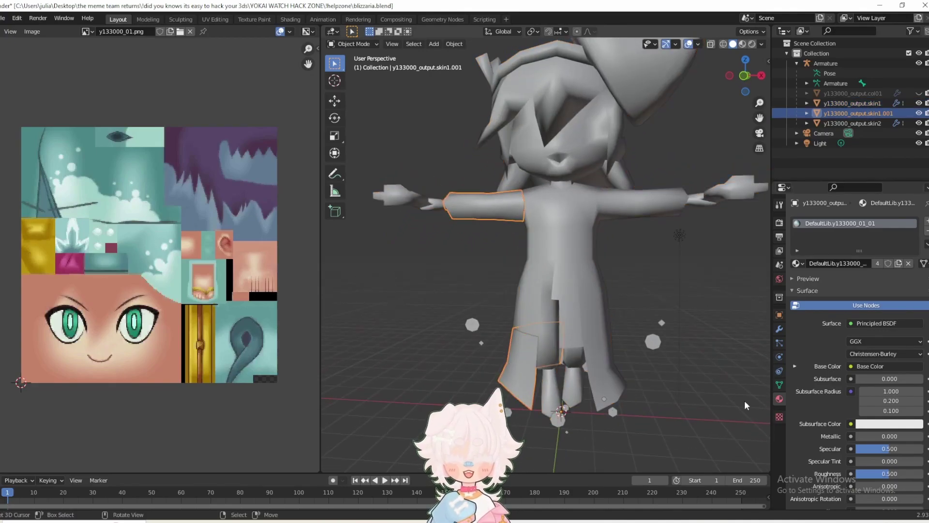
Copy the name of the y133000_output.skin2 mesh's UV map
{"action": "left_click", "coordinate": [851, 122]}
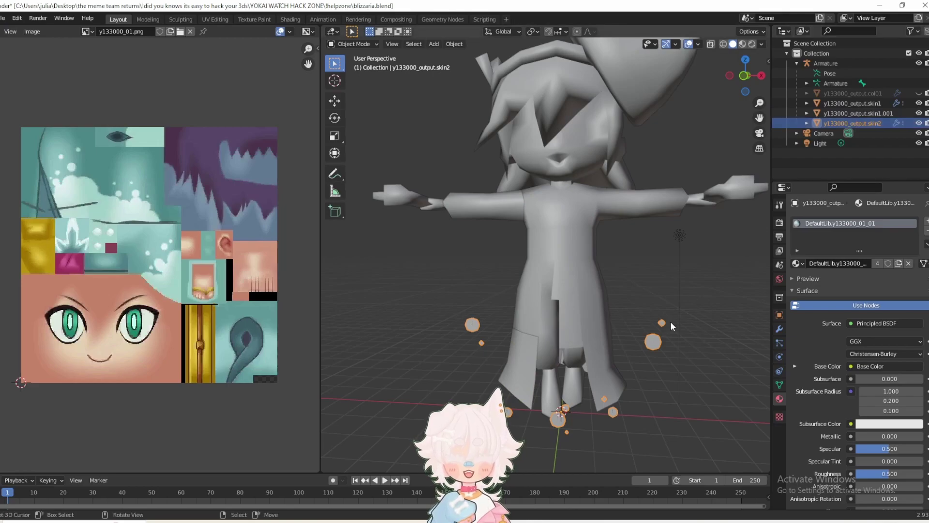
{"action": "left_click", "coordinate": [779, 385]}
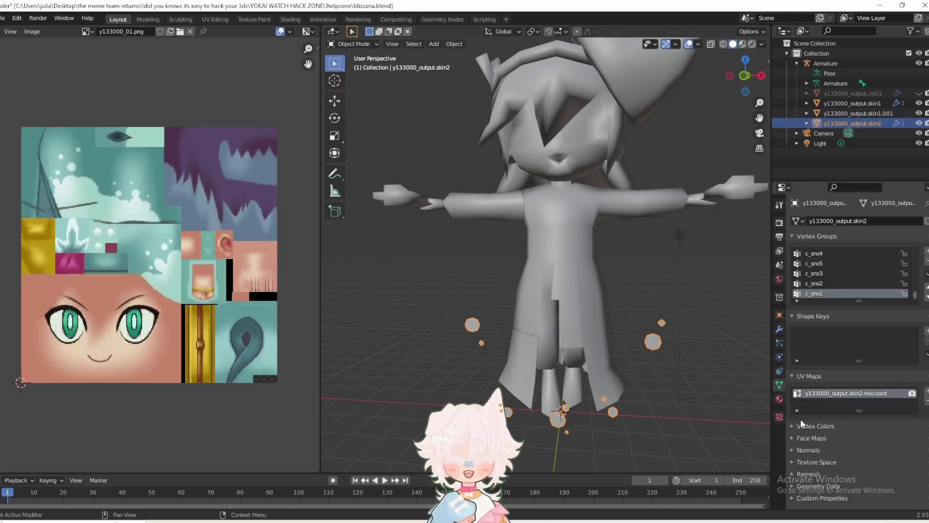
{"action": "double_click", "coordinate": [816, 393]}
{"action": "key", "text": "ctrl+c"}
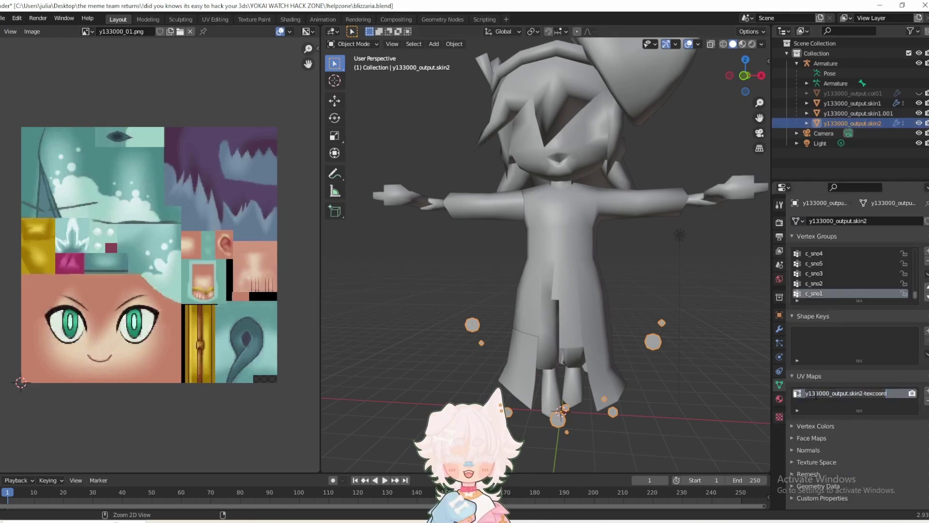
{"action": "left_click", "coordinate": [623, 324]}
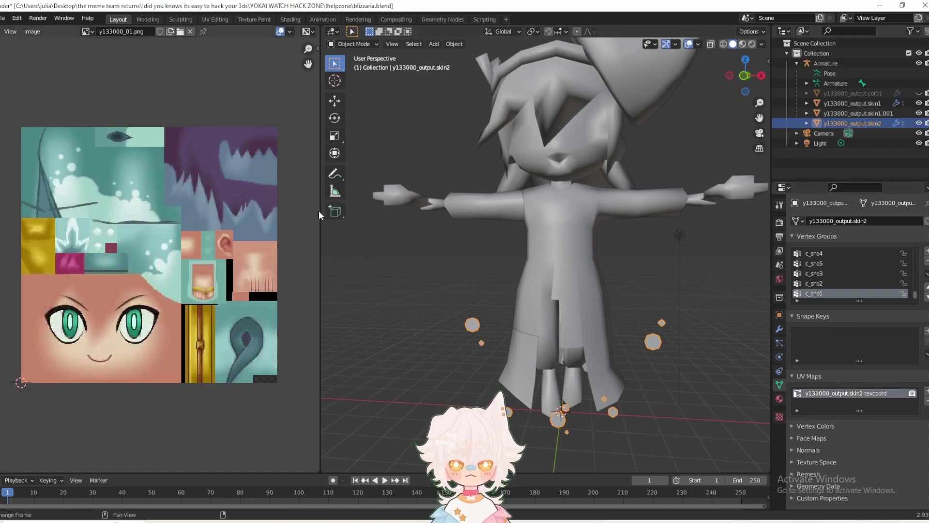
Rename the UV map of the separated sleeve and coat piece to y133000_output.skin2-texcoord
{"action": "left_click", "coordinate": [466, 205]}
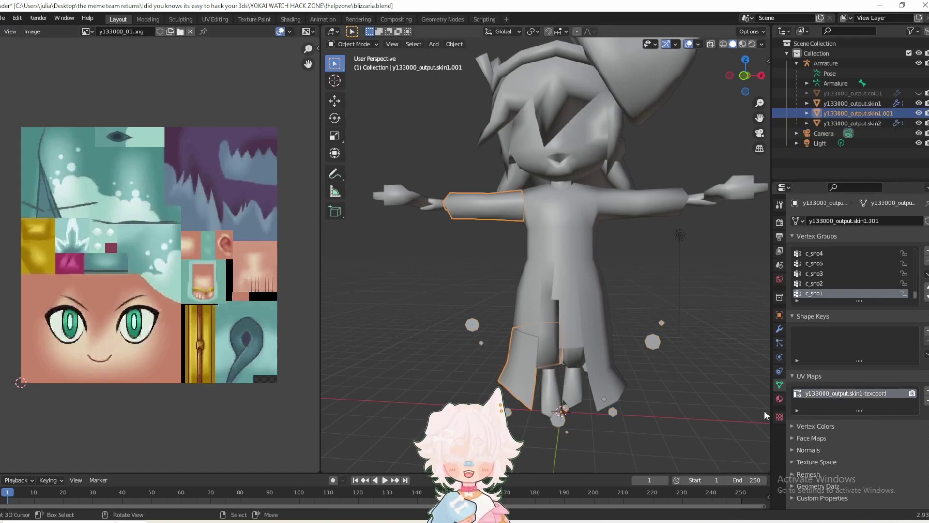
{"action": "double_click", "coordinate": [866, 392]}
{"action": "key", "text": "ctrl+v"}
{"action": "key", "text": "Return"}
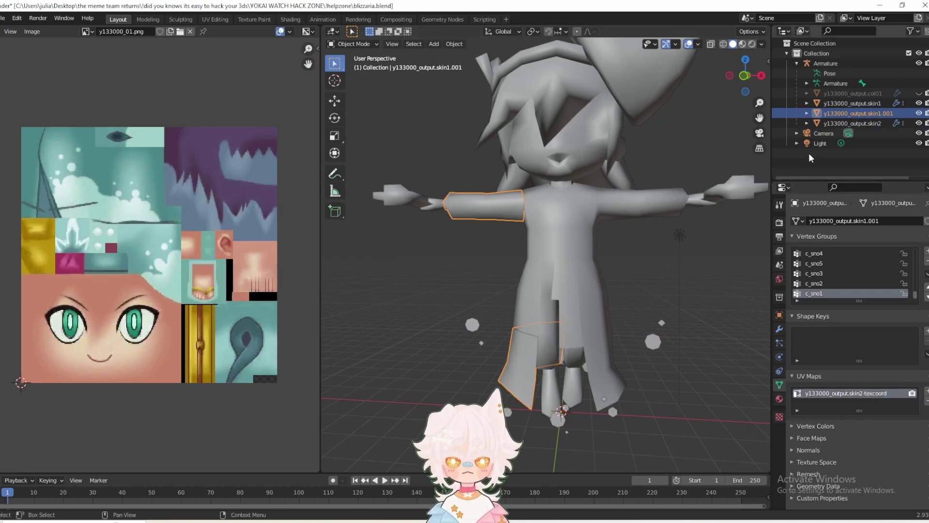
Join the separated sleeve and coat piece into the y133000_output.skin2 mesh and clear the selection
{"action": "left_click", "coordinate": [856, 121], "text": "ctrl"}
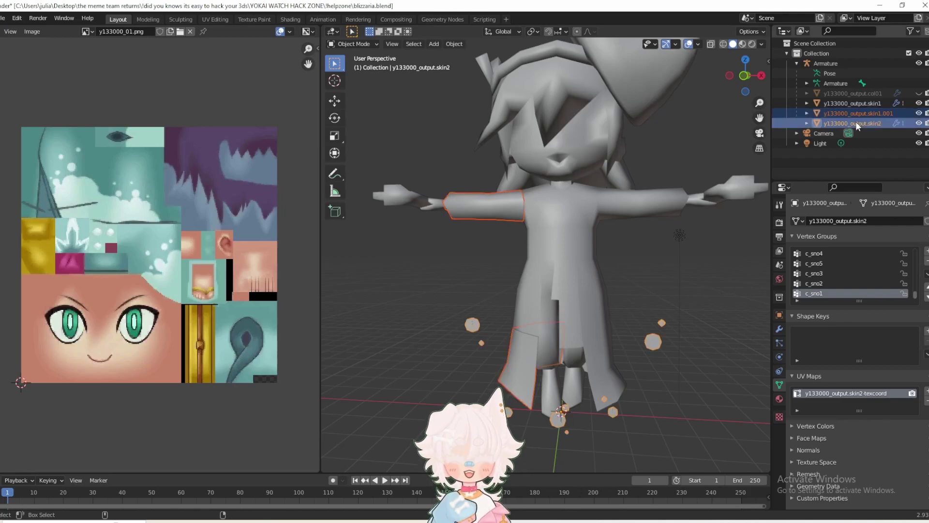
{"action": "key", "text": "ctrl+j"}
{"action": "left_click", "coordinate": [683, 297]}
{"action": "middle_click_drag", "start_coordinate": [683, 297], "coordinate": [665, 310]}
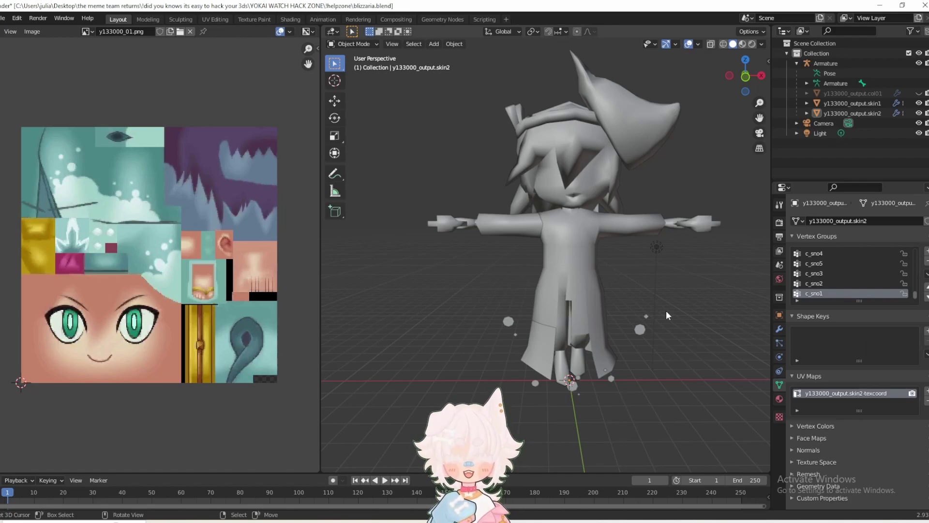
Export the y133000_output.skin1 mesh as a Level 5 PRM mesh, overwriting skin1.prm in the !helpzone folder
{"action": "left_click", "coordinate": [556, 230]}
{"action": "middle_click_drag", "start_coordinate": [556, 228], "coordinate": [513, 245]}
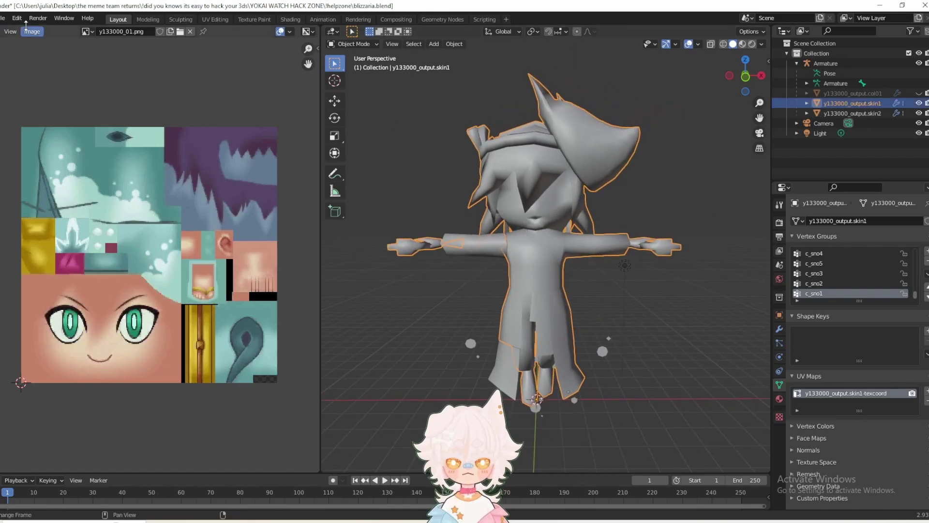
{"action": "left_click", "coordinate": [3, 19]}
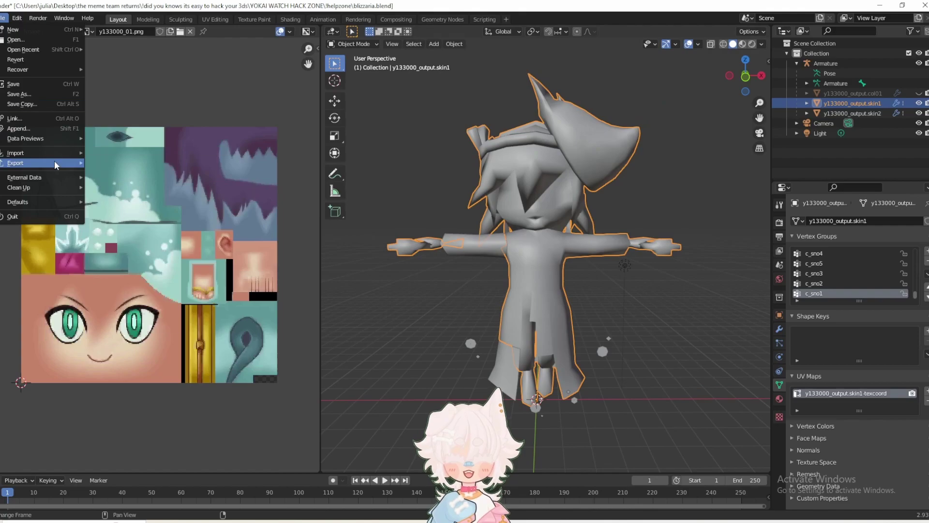
{"action": "mouse_move", "coordinate": [54, 162]}
{"action": "mouse_move", "coordinate": [145, 322]}
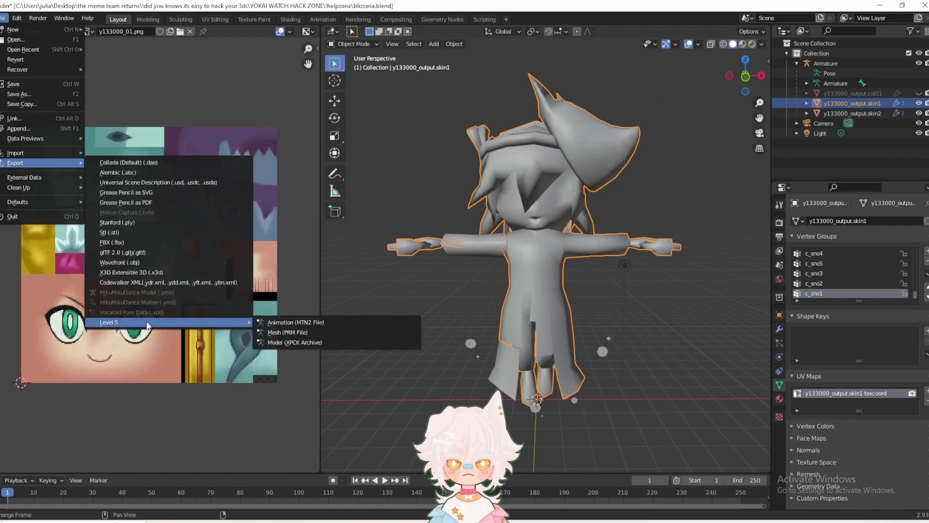
{"action": "left_click", "coordinate": [295, 333]}
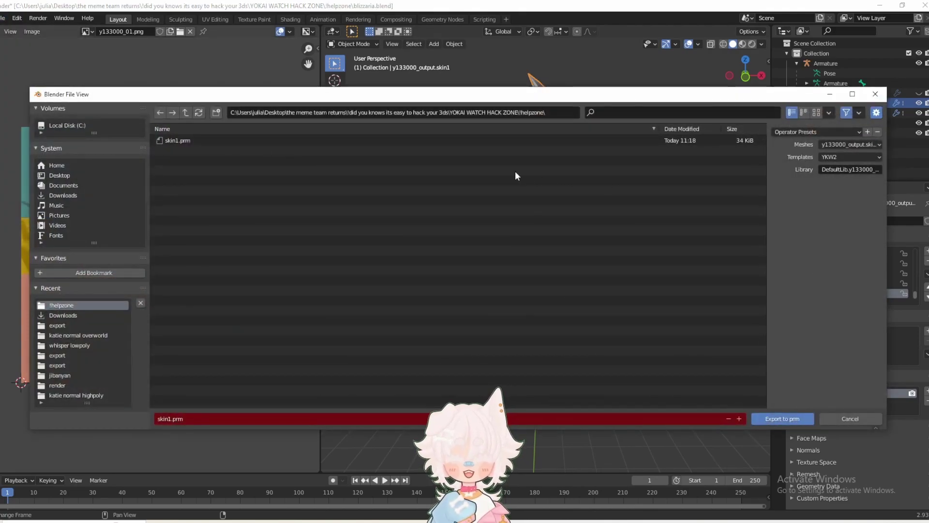
{"action": "left_click", "coordinate": [858, 144]}
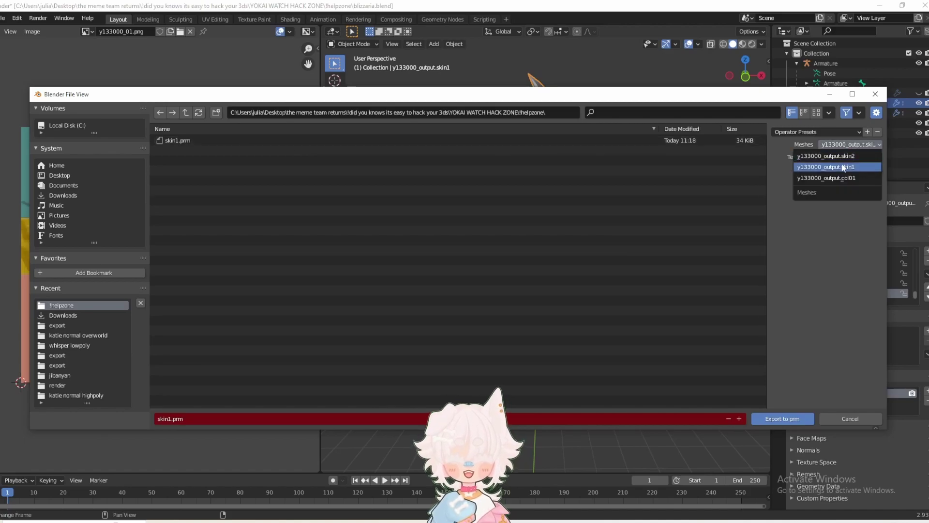
{"action": "double_click", "coordinate": [314, 140]}
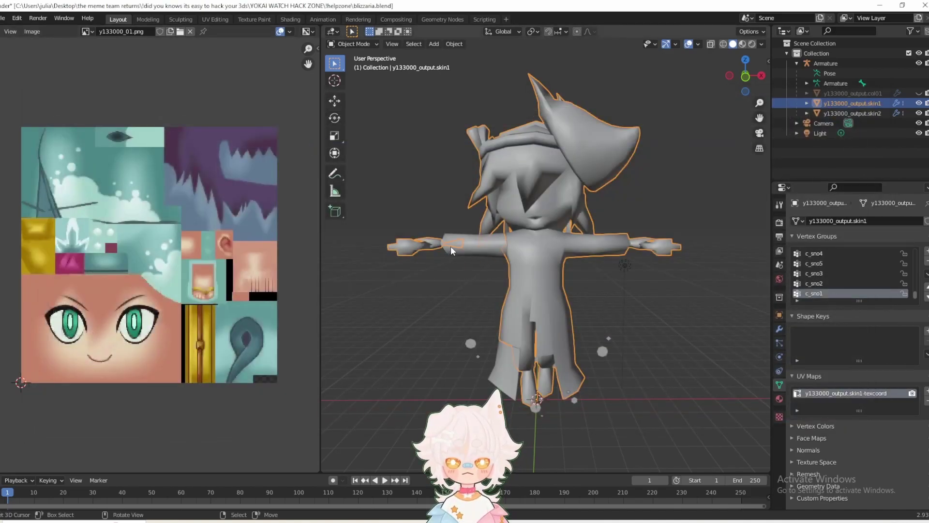
Select the y133000_output.skin2 mesh and export a Level 5 PRM mesh named skin2.prm to the !helpzone folder
{"action": "left_click", "coordinate": [451, 246]}
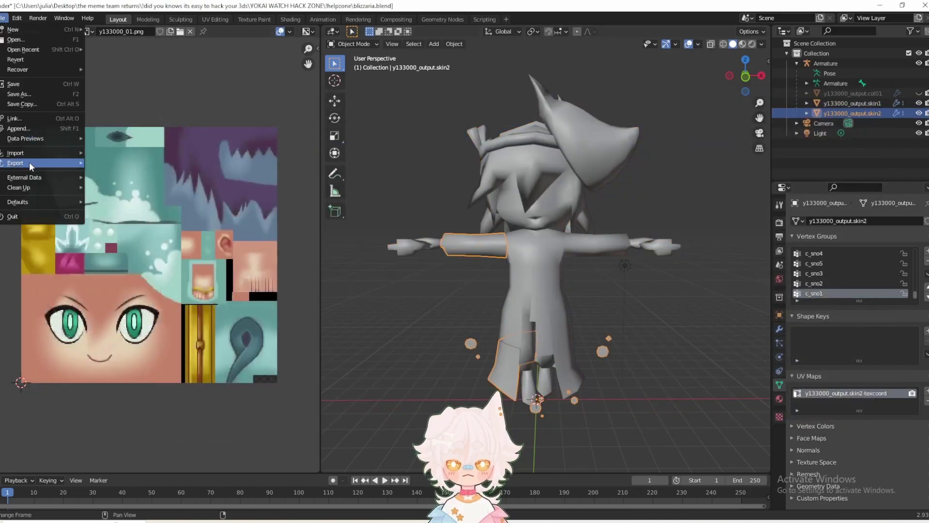
{"action": "mouse_move", "coordinate": [29, 162]}
{"action": "mouse_move", "coordinate": [146, 323]}
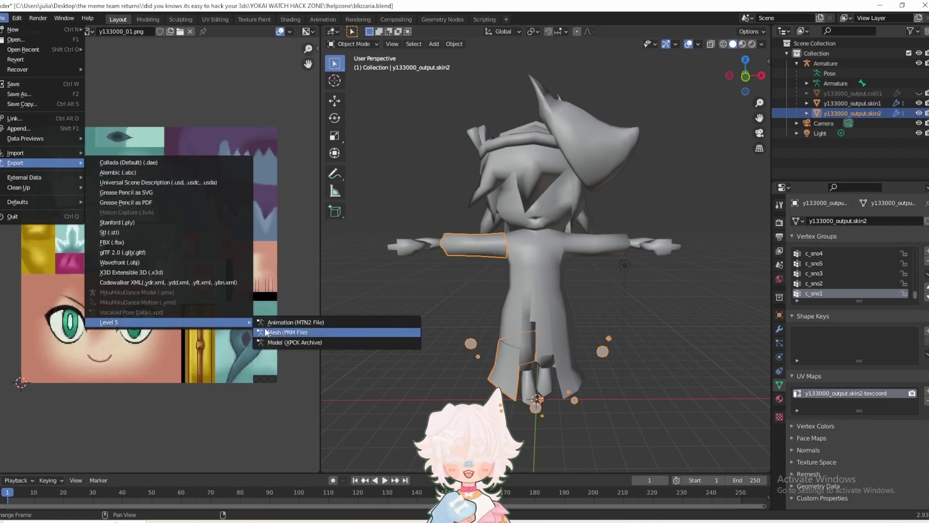
{"action": "left_click", "coordinate": [263, 332]}
{"action": "left_click", "coordinate": [230, 419]}
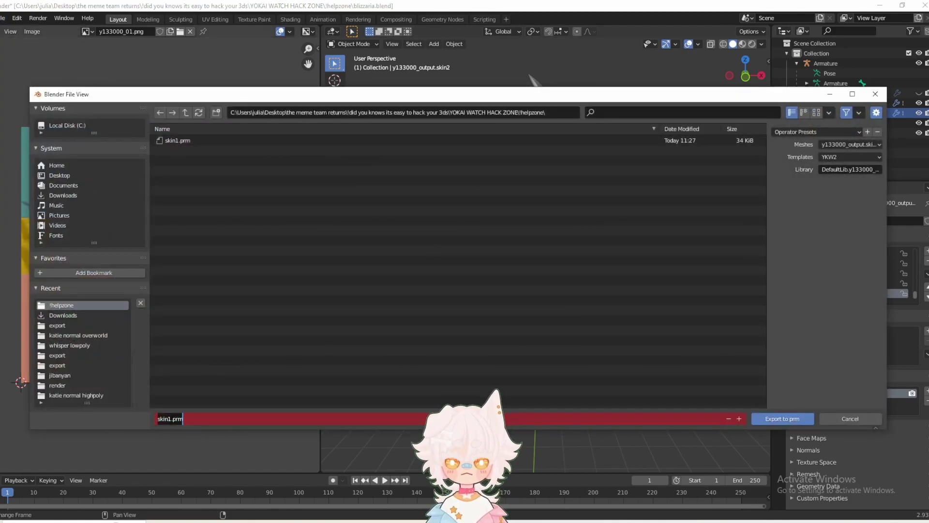
{"action": "type", "text": "2"}
{"action": "key", "text": "Return"}
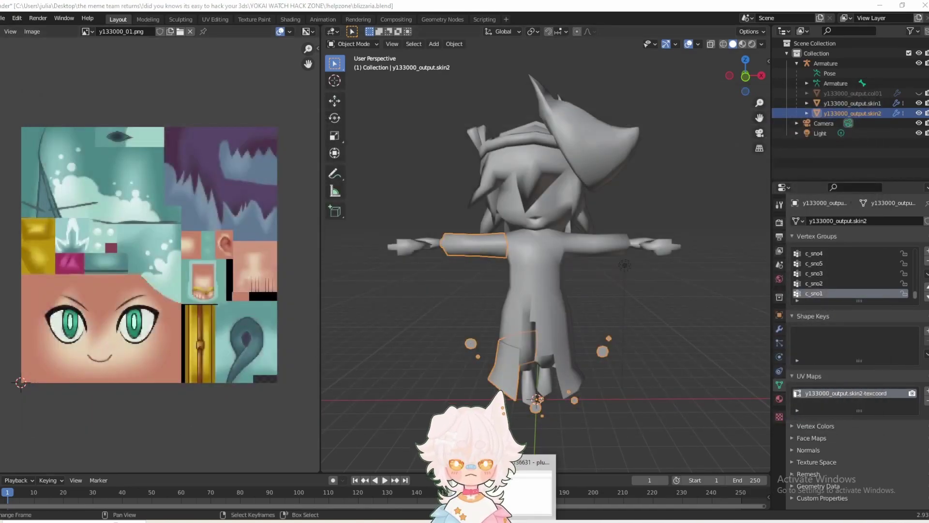
Switch to Kuriimu2, open y133000_p00 new.xc and replace its 000.prm with skin2.prm
{"action": "left_click", "coordinate": [503, 498]}
{"action": "left_click", "coordinate": [50, 102]}
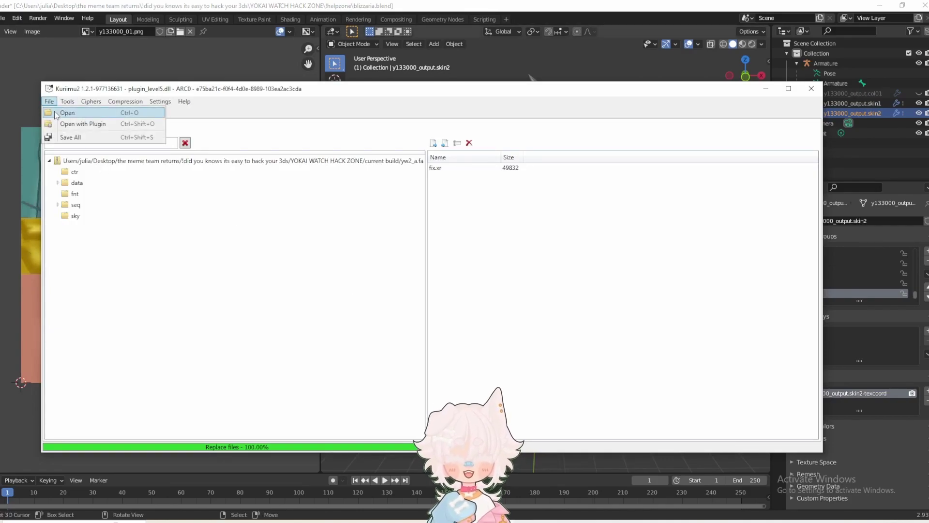
{"action": "left_click", "coordinate": [57, 114]}
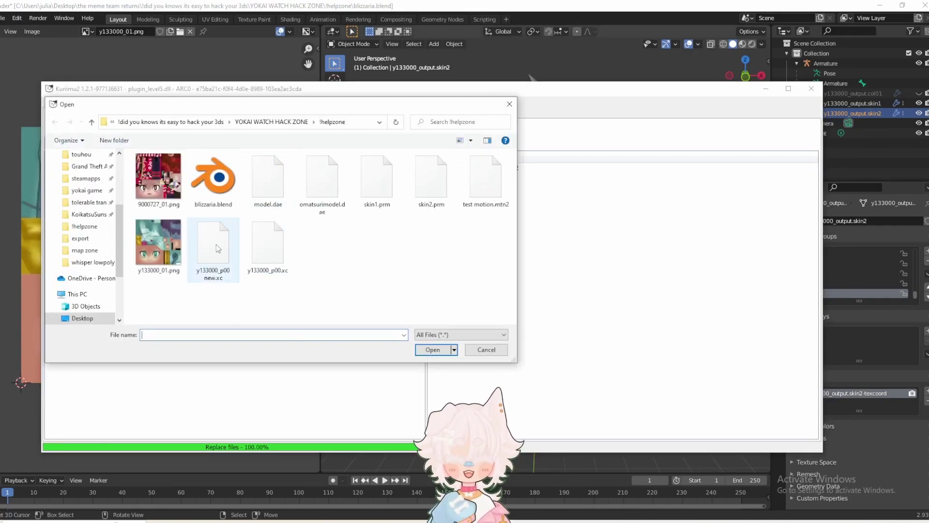
{"action": "double_click", "coordinate": [215, 247]}
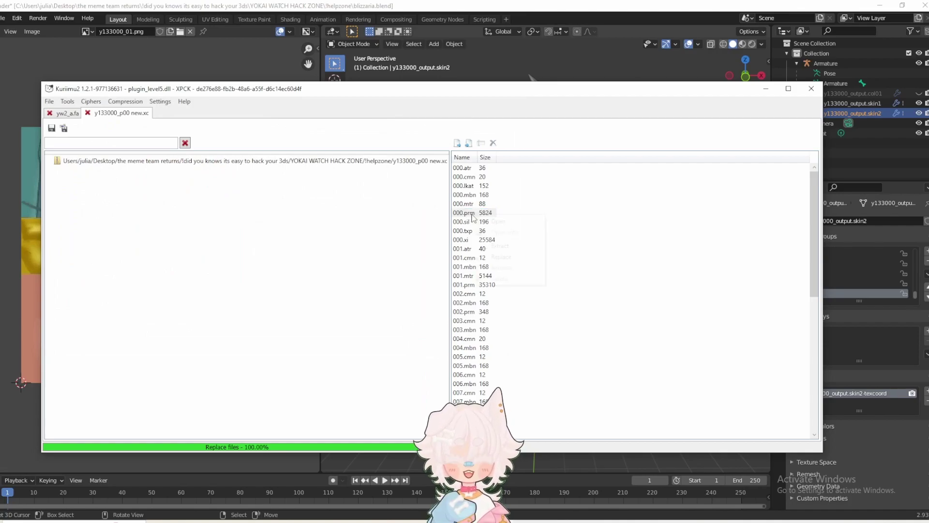
{"action": "left_click", "coordinate": [496, 264]}
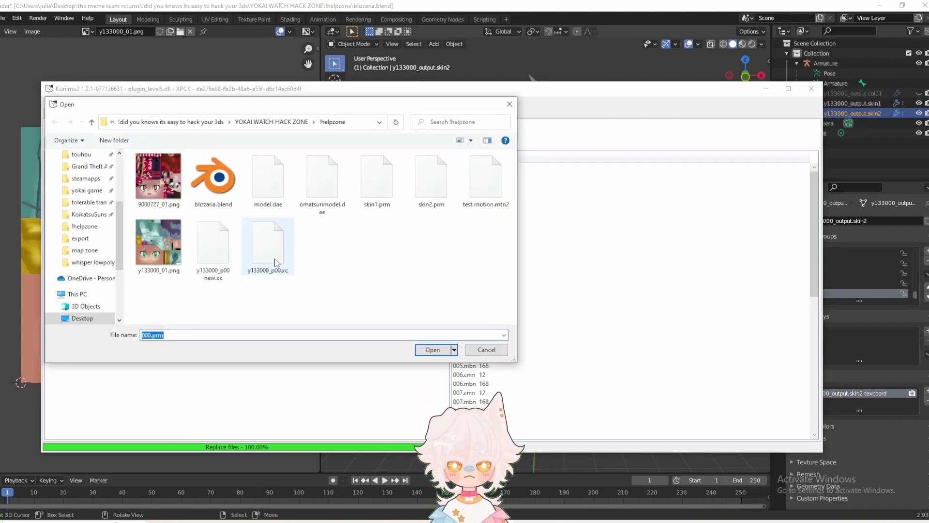
{"action": "double_click", "coordinate": [432, 187]}
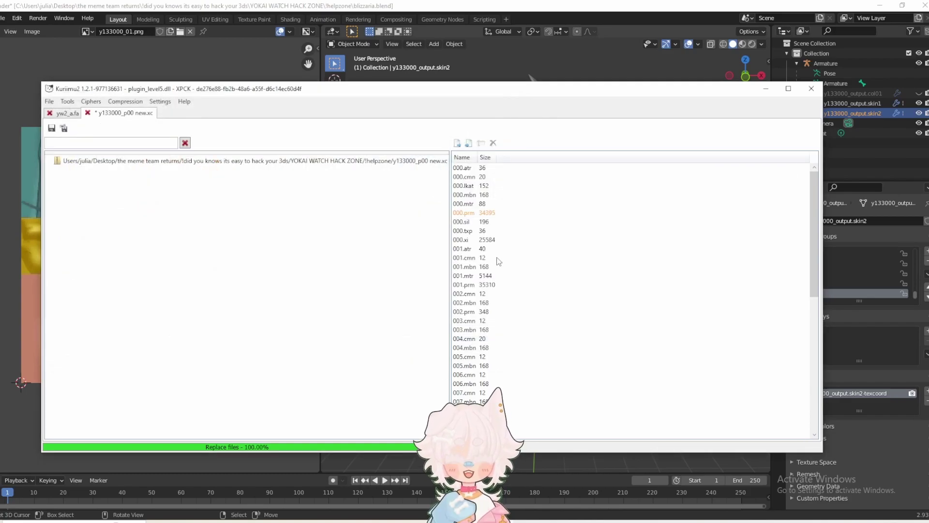
Return to Blender and re-export the y133000_output.skin2 mesh as a Level 5 PRM with the YKW2 template, overwriting skin2.prm
{"action": "left_click", "coordinate": [836, 432]}
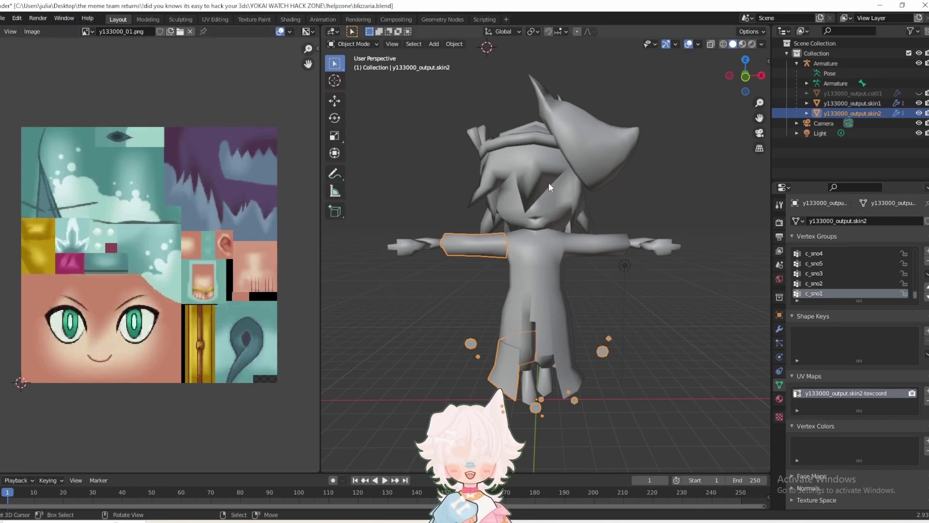
{"action": "left_click", "coordinate": [532, 272]}
{"action": "left_click", "coordinate": [462, 248]}
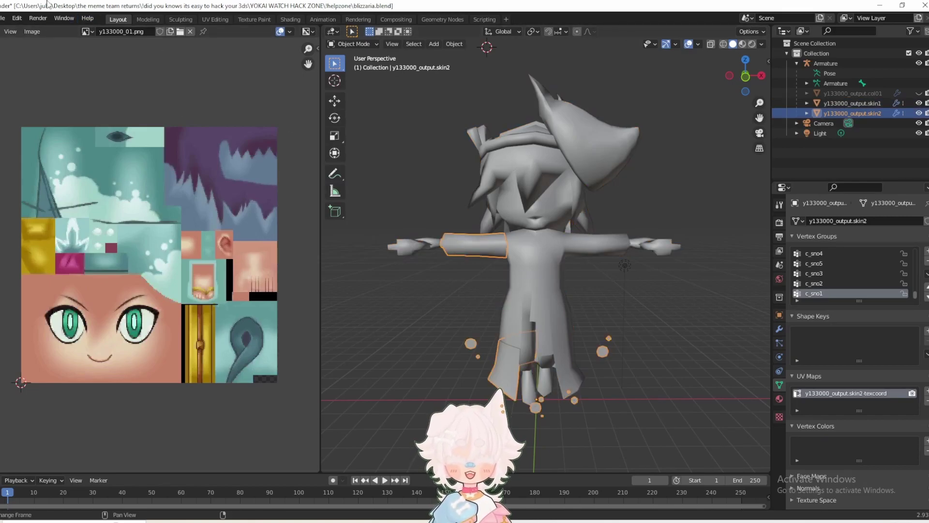
{"action": "left_click", "coordinate": [4, 19]}
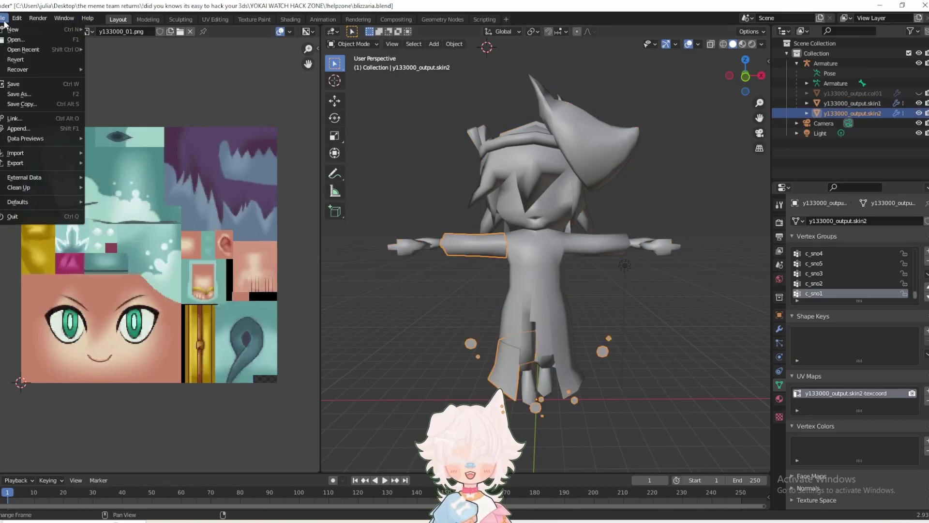
{"action": "mouse_move", "coordinate": [59, 163]}
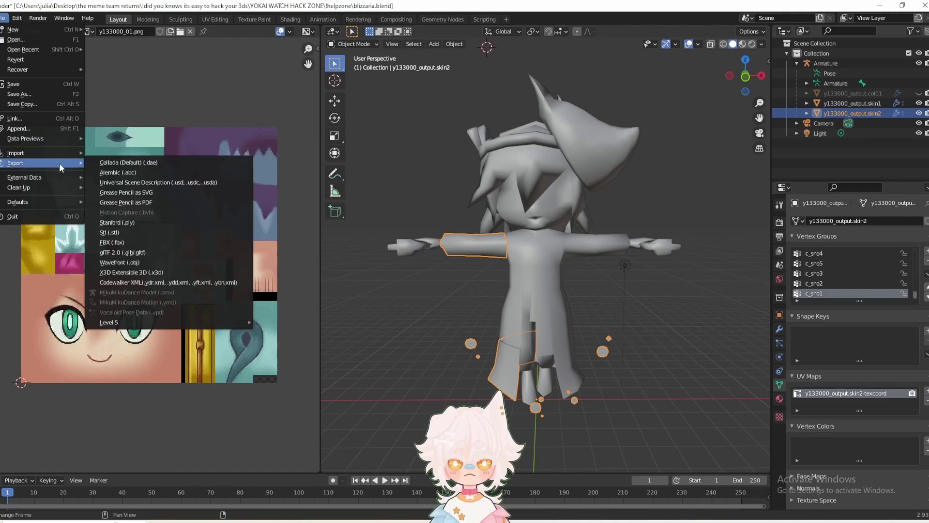
{"action": "mouse_move", "coordinate": [189, 322]}
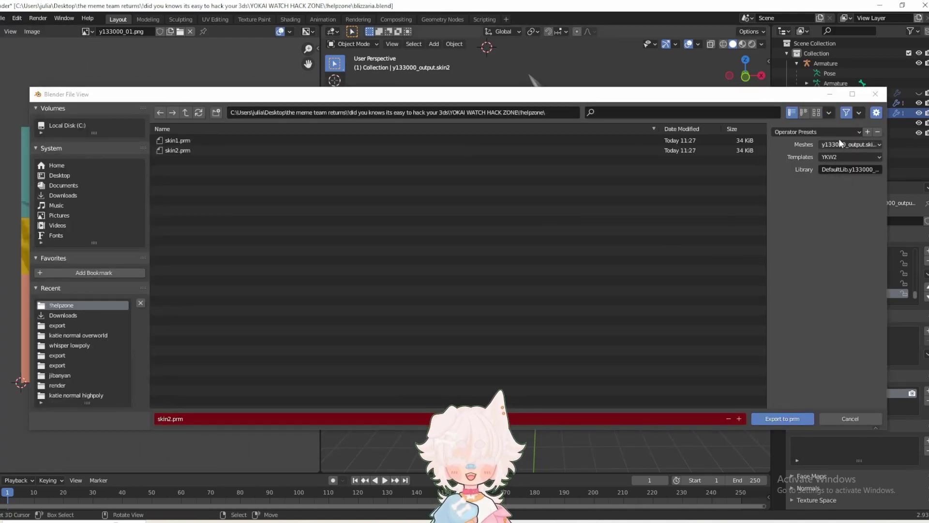
{"action": "left_click", "coordinate": [840, 144]}
{"action": "left_click", "coordinate": [839, 154]}
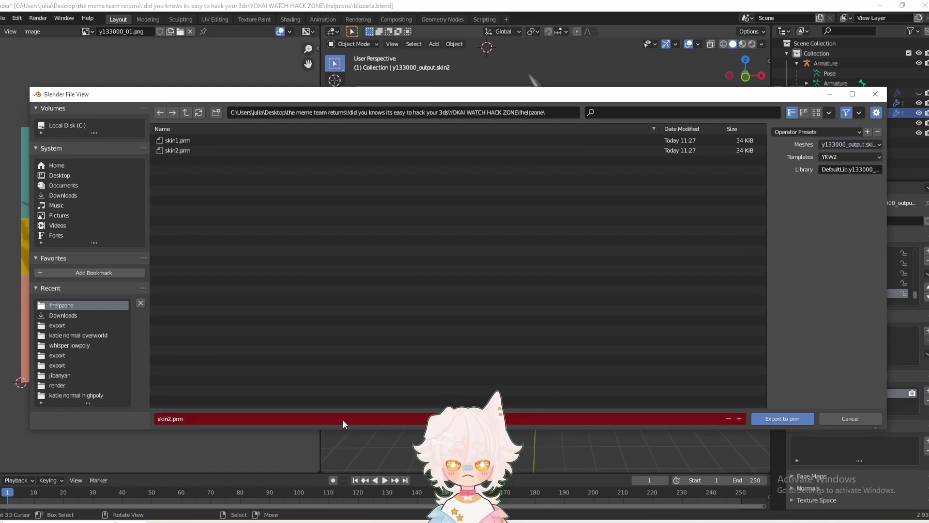
{"action": "left_click", "coordinate": [782, 419]}
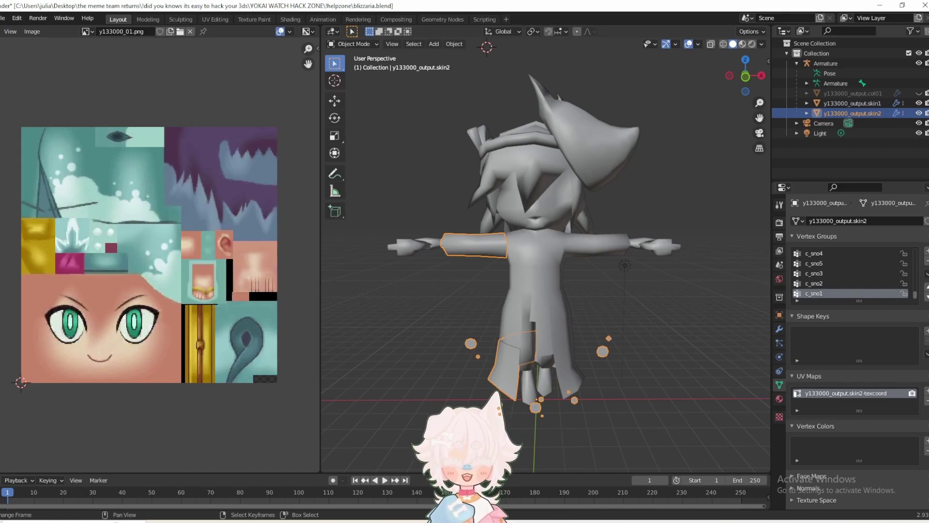
Switch to Kuriimu2, reopen y133000_p00 new.xc from the !helpzone folder and replace its 000.prm with the re-exported skin2.prm
{"action": "key", "text": "alt+Tab"}
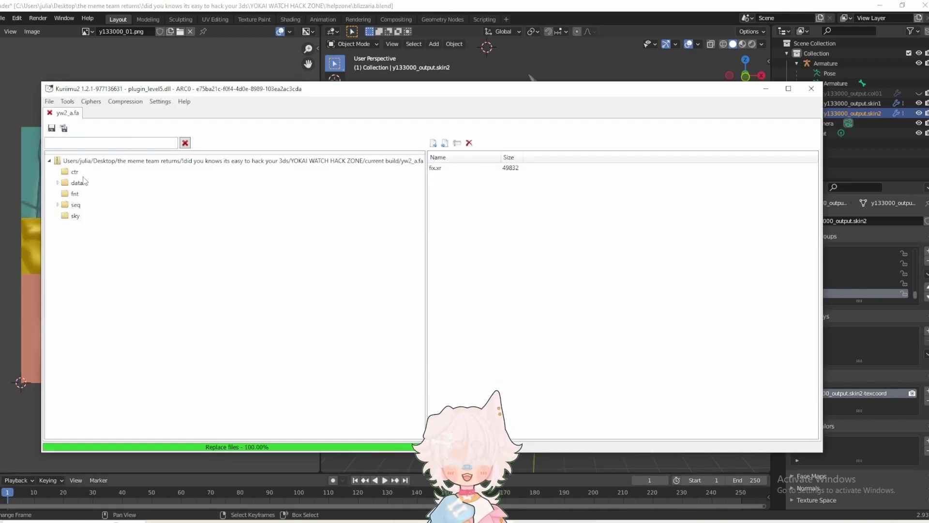
{"action": "left_click", "coordinate": [50, 101]}
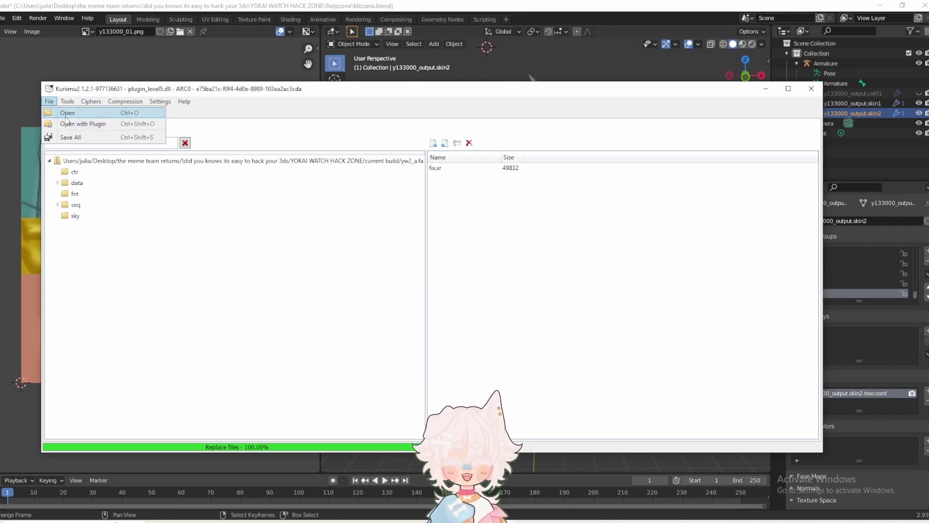
{"action": "left_click", "coordinate": [67, 112]}
{"action": "double_click", "coordinate": [213, 242]}
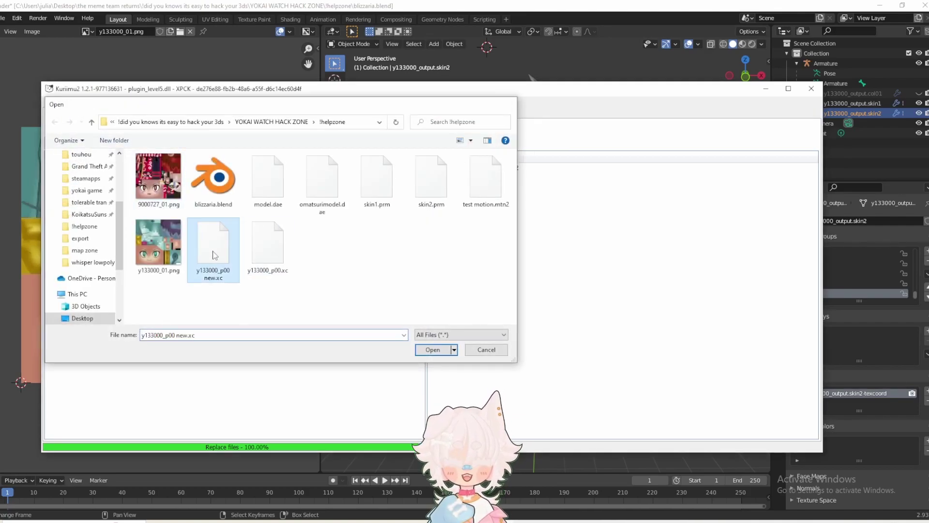
{"action": "left_click", "coordinate": [463, 212]}
{"action": "right_click", "coordinate": [478, 216]}
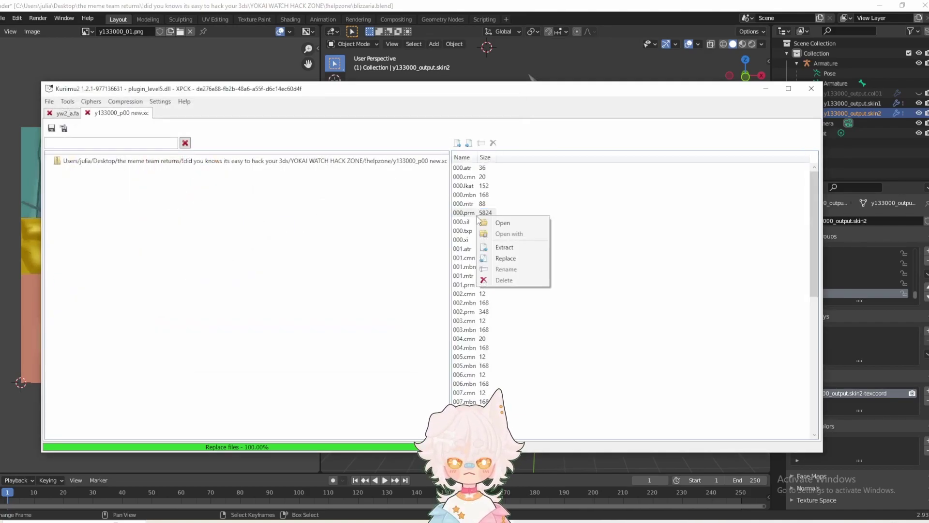
{"action": "left_click", "coordinate": [503, 258]}
{"action": "double_click", "coordinate": [426, 186]}
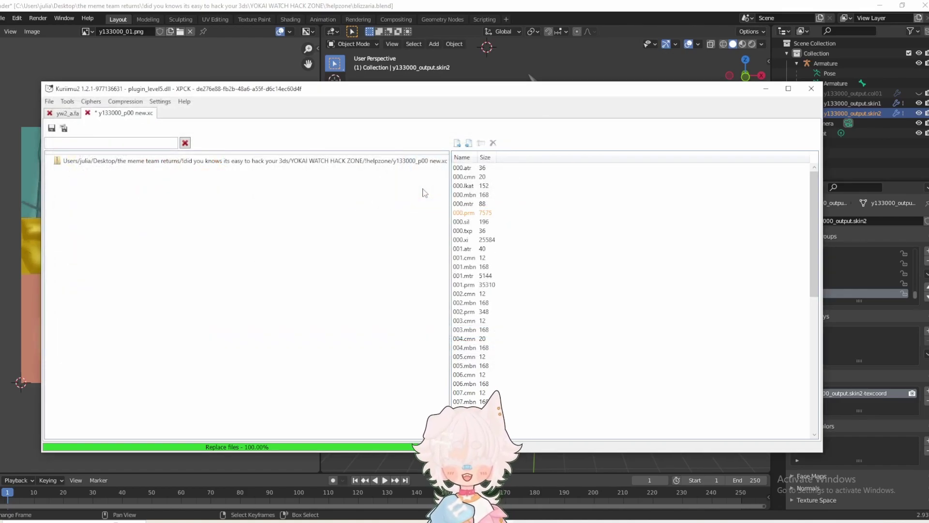
Replace 001.prm in y133000_p00 new.xc with skin1.prm and save the archive
{"action": "right_click", "coordinate": [468, 290]}
{"action": "left_click", "coordinate": [504, 330]}
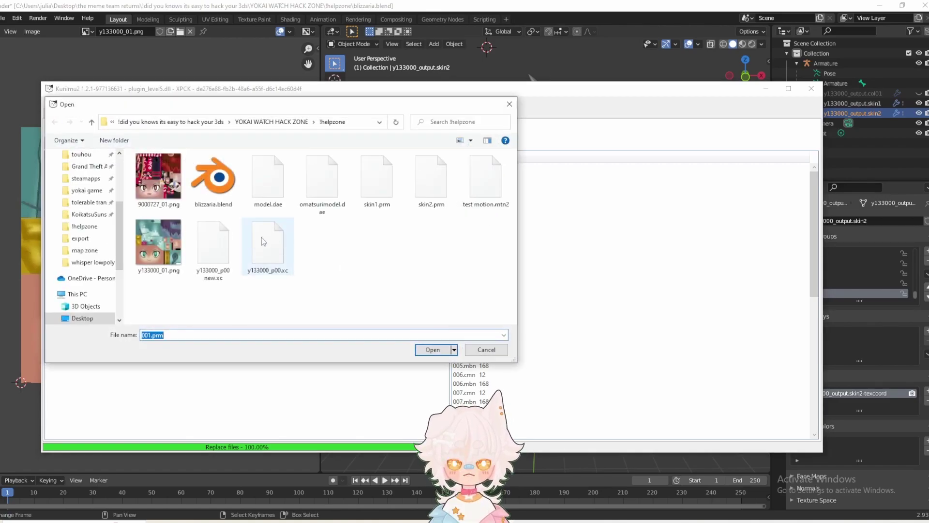
{"action": "double_click", "coordinate": [377, 187]}
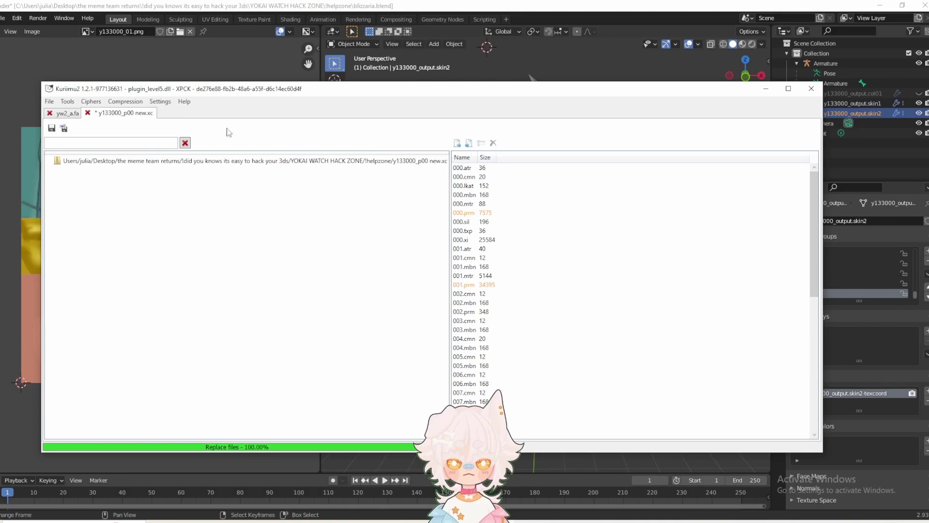
In yw2_a.fa, replace y133000_p00.xc in the y133000 character folder with y133000_p00 new.xc and save the archive
{"action": "left_click", "coordinate": [67, 113]}
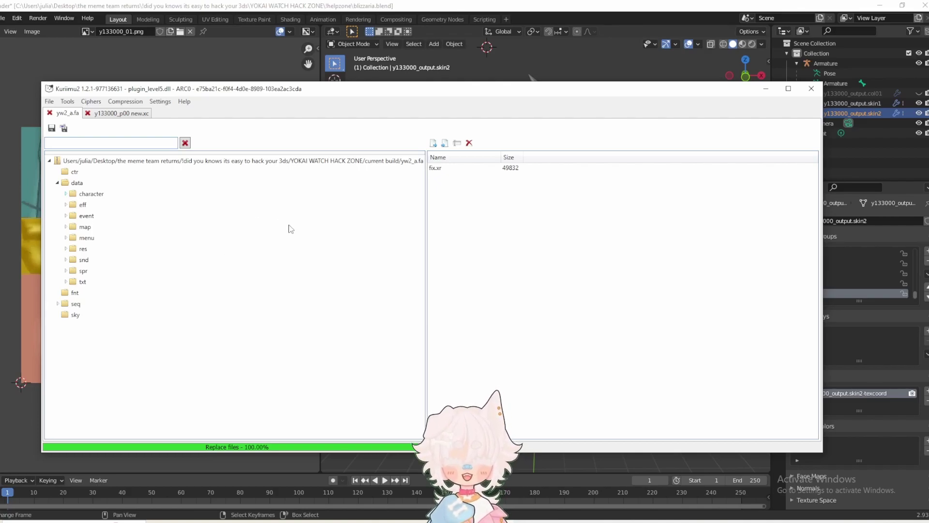
{"action": "left_click_drag", "start_coordinate": [428, 175], "coordinate": [428, 348]}
{"action": "left_click", "coordinate": [107, 370]}
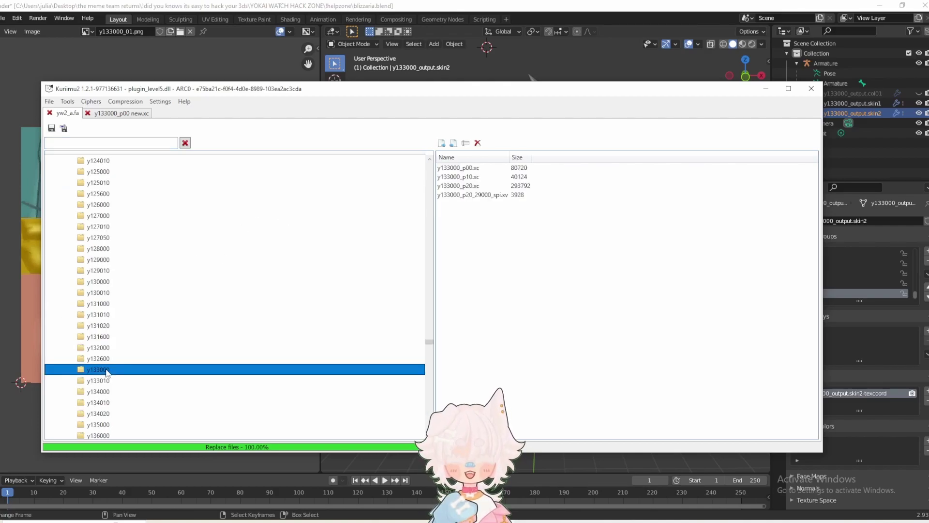
{"action": "left_click", "coordinate": [494, 168]}
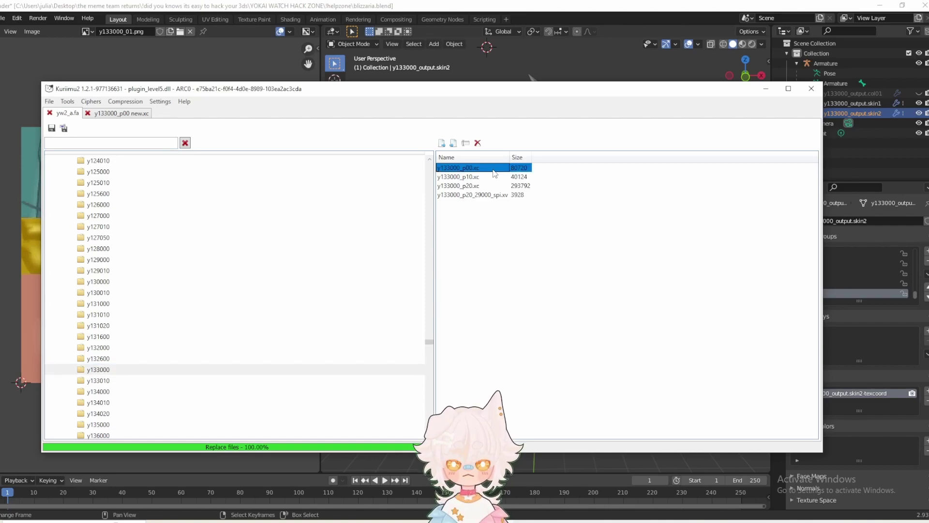
{"action": "left_click", "coordinate": [508, 212]}
{"action": "double_click", "coordinate": [223, 251]}
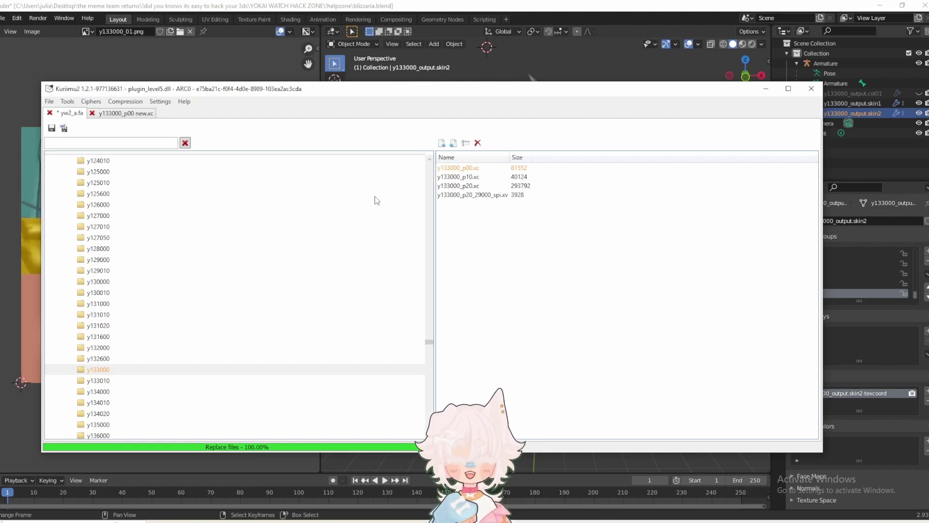
{"action": "key", "text": "ctrl+s"}
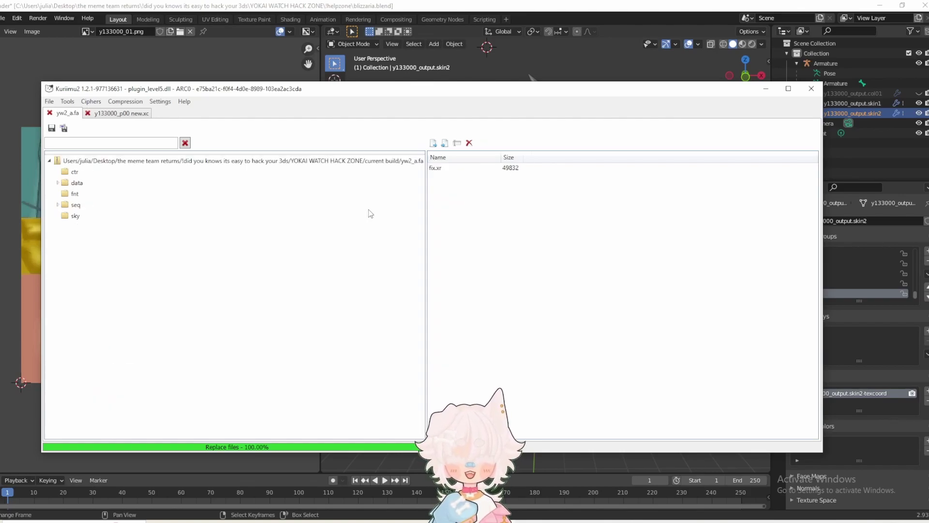
Switch to the Citra emulator and launch Yo-kai Watch 2 to test the modified model
{"action": "left_click", "coordinate": [82, 521]}
{"action": "left_click", "coordinate": [83, 364]}
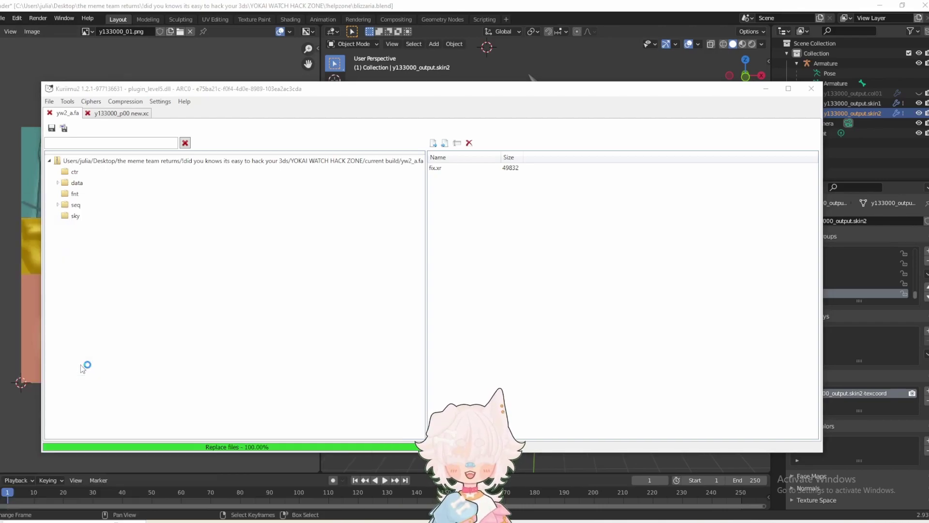
{"action": "double_click", "coordinate": [324, 159]}
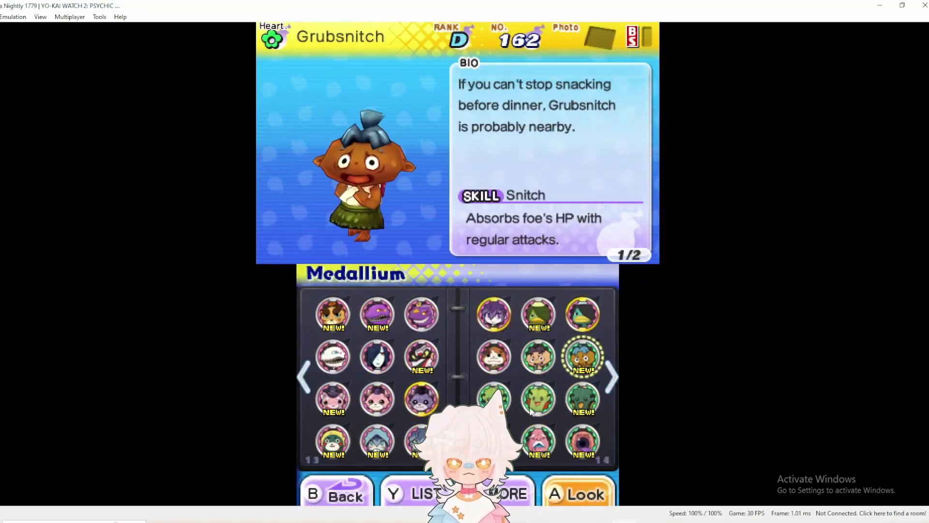
Open Blizzaria's model view from the Medallium and rotate the model to examine its hair, sleeves and coat
{"action": "left_click", "coordinate": [425, 439]}
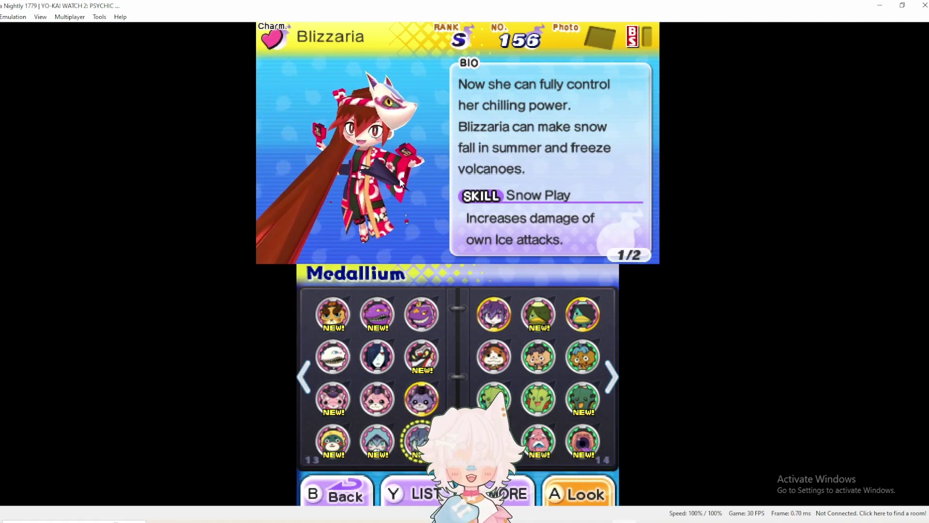
{"action": "left_click", "coordinate": [582, 492]}
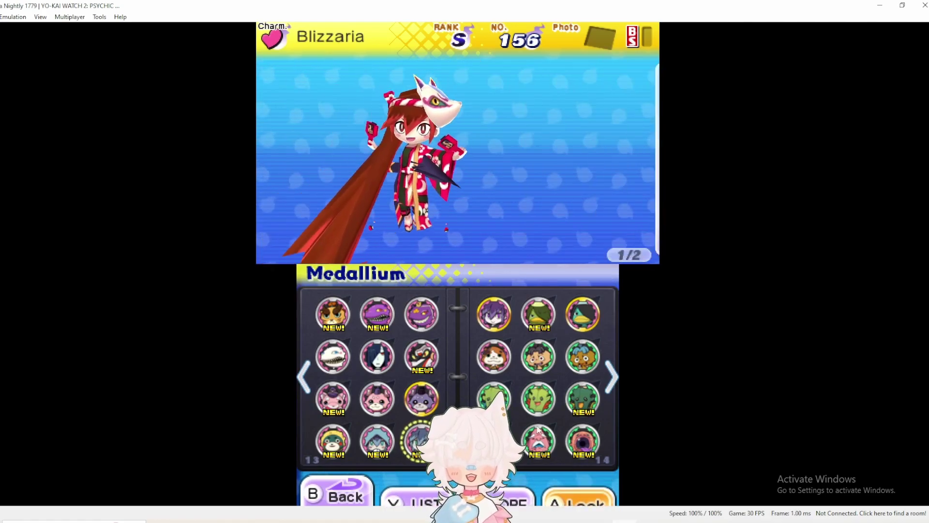
{"action": "left_click", "coordinate": [380, 387]}
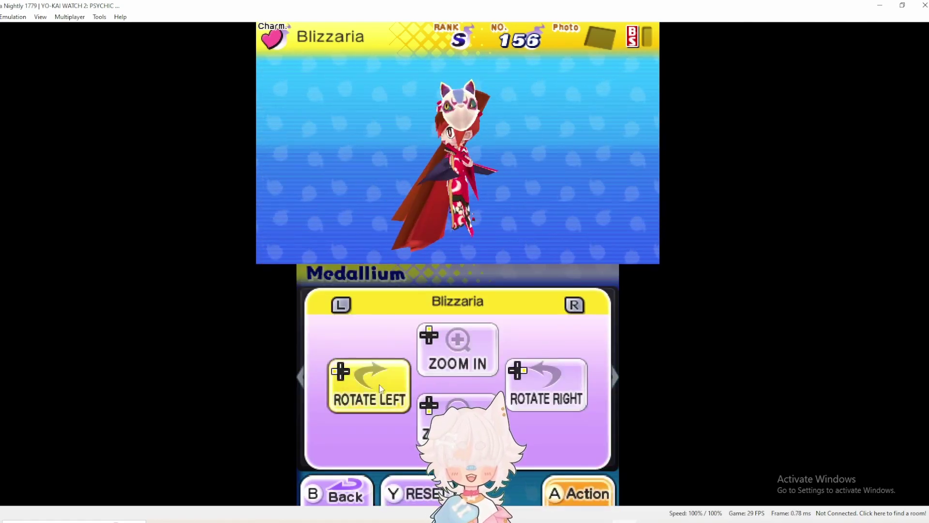
{"action": "left_click", "coordinate": [380, 387]}
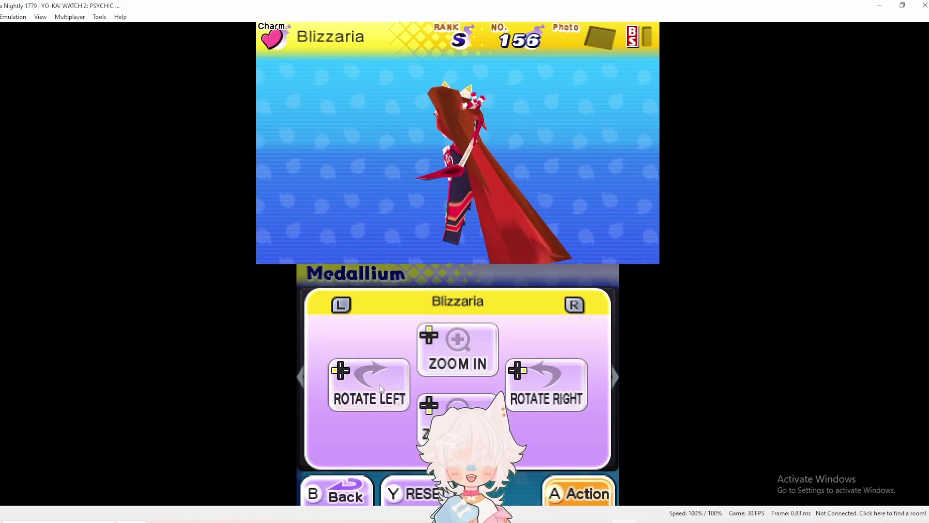
{"action": "left_click", "coordinate": [380, 387]}
{"action": "left_click", "coordinate": [532, 388]}
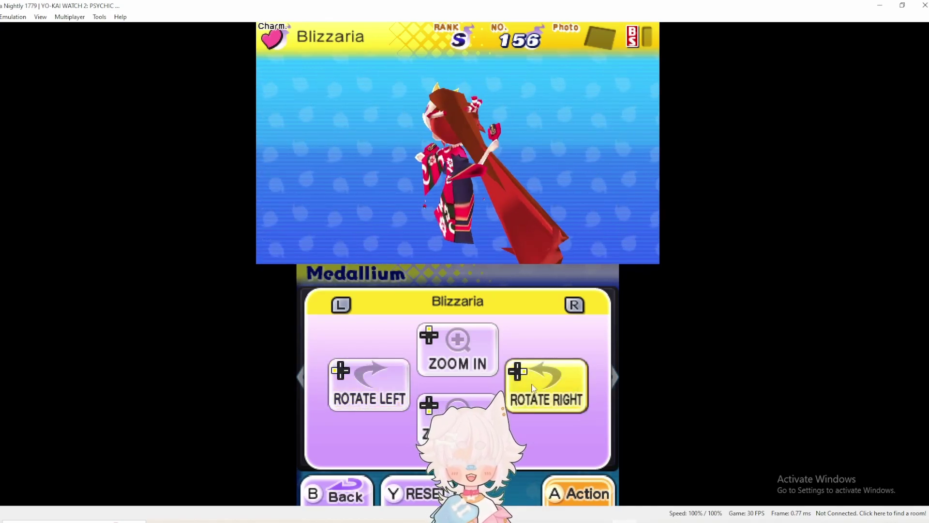
{"action": "left_click", "coordinate": [369, 375]}
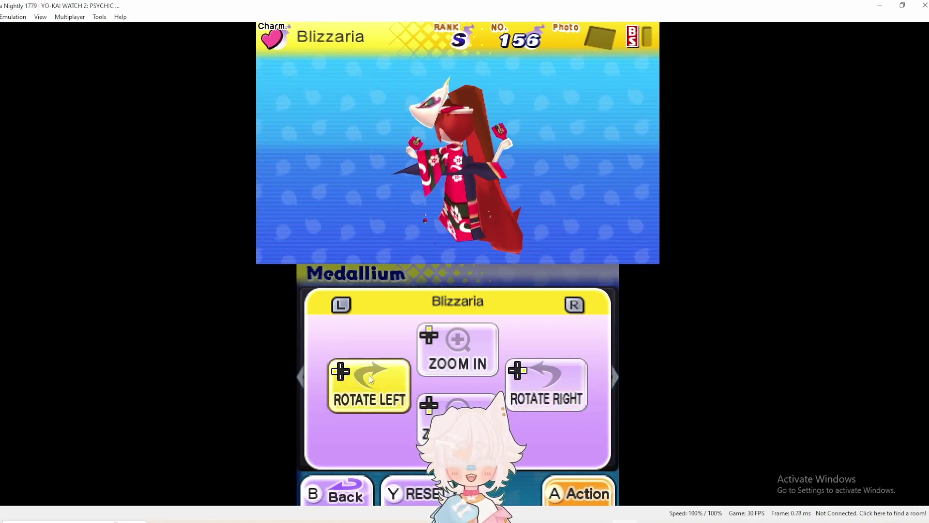
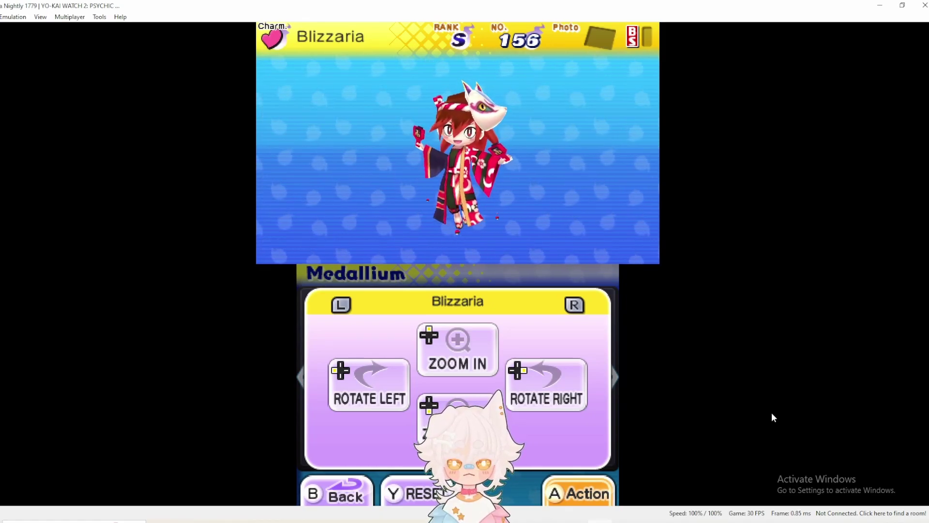
Turn the updated Blizzaria model in both directions to check the hair and kimono from the front, sides and back
{"action": "left_click", "coordinate": [559, 383]}
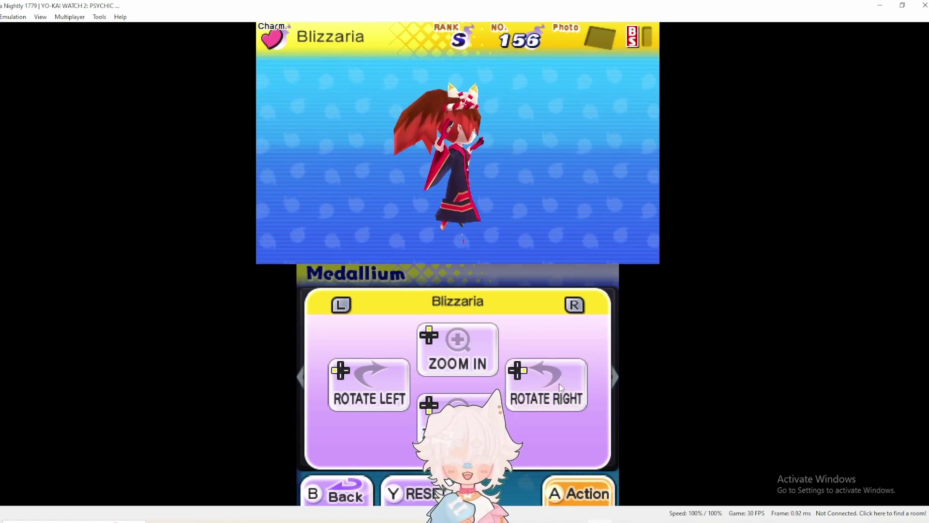
{"action": "left_click", "coordinate": [379, 383]}
{"action": "left_click", "coordinate": [379, 384]}
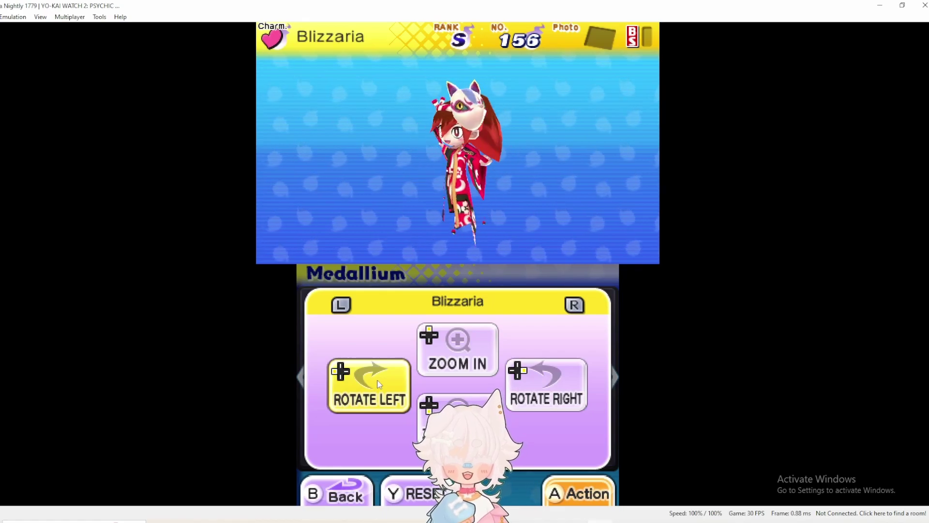
{"action": "left_click", "coordinate": [541, 384]}
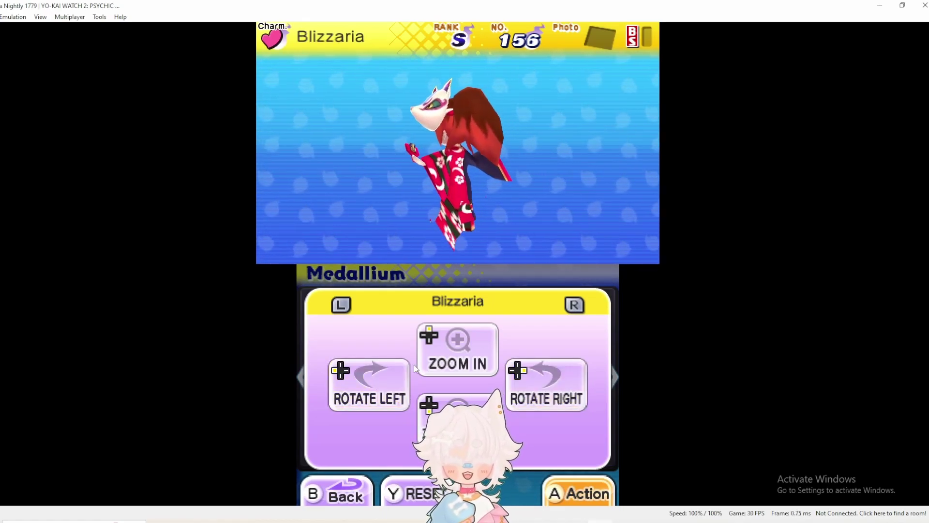
{"action": "left_click", "coordinate": [546, 376]}
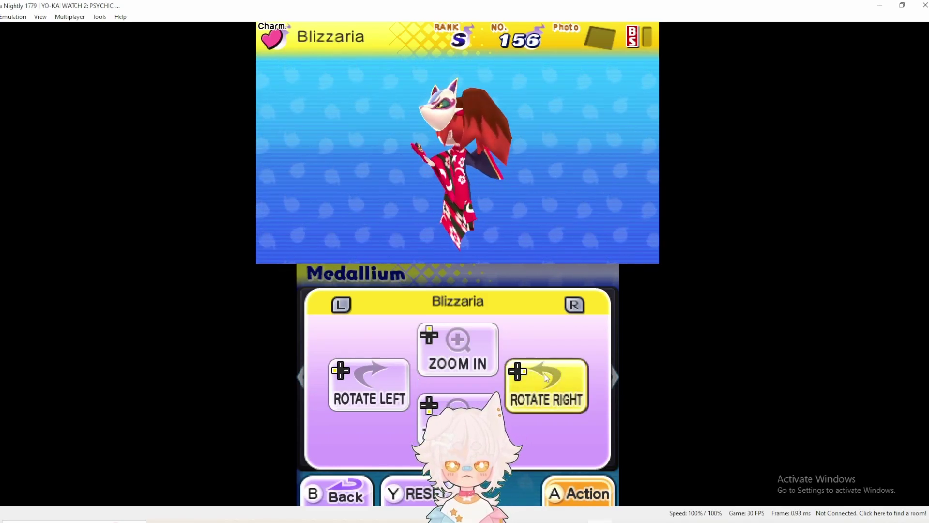
{"action": "left_click", "coordinate": [399, 375]}
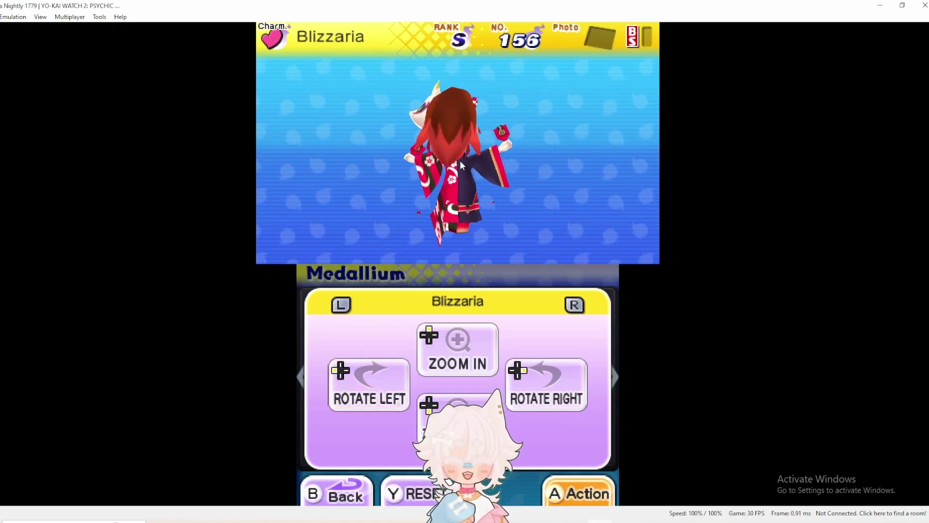
{"action": "left_click", "coordinate": [536, 381]}
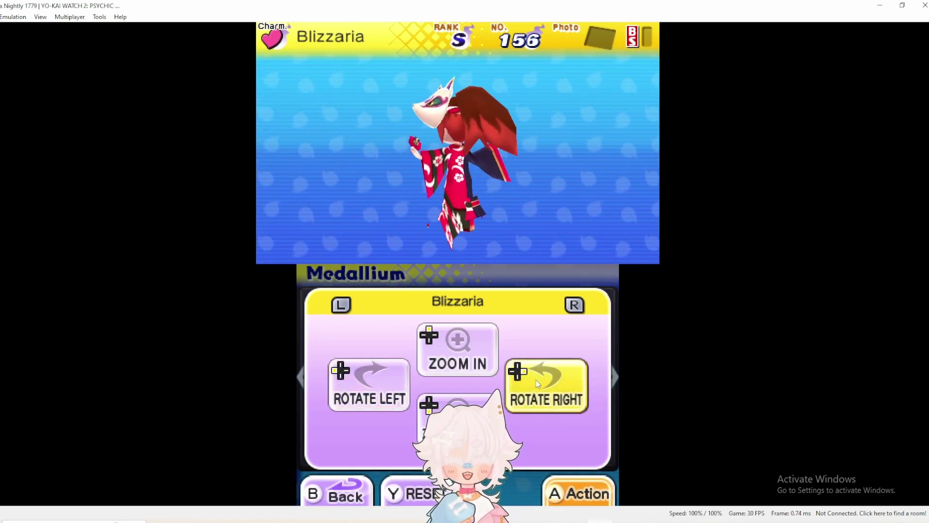
{"action": "left_click", "coordinate": [376, 375]}
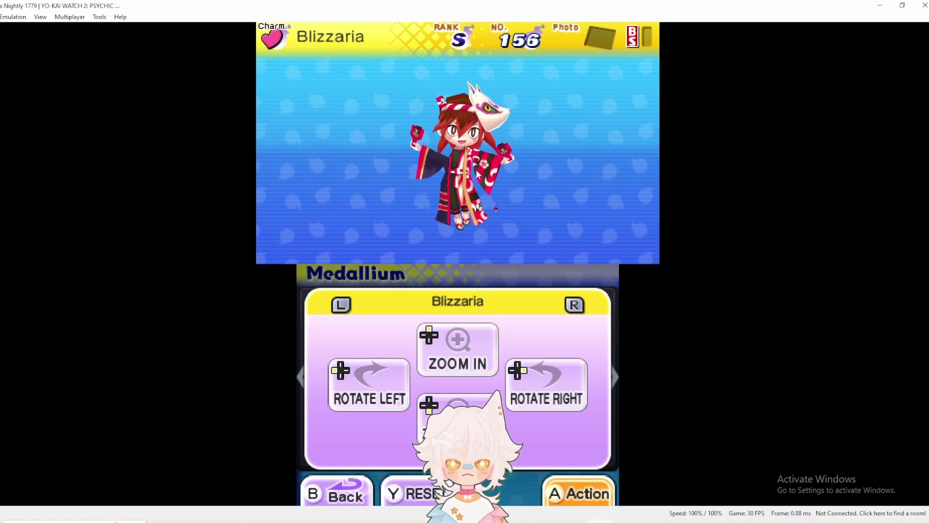
Play Blizzaria's action animation twice to check the model in motion, and exit the emulator
{"action": "left_click", "coordinate": [578, 492]}
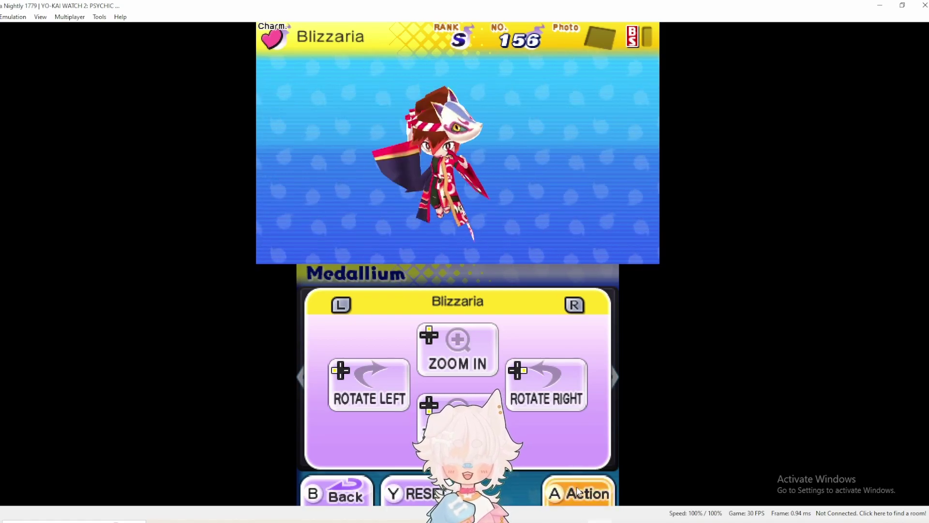
{"action": "left_click", "coordinate": [578, 492]}
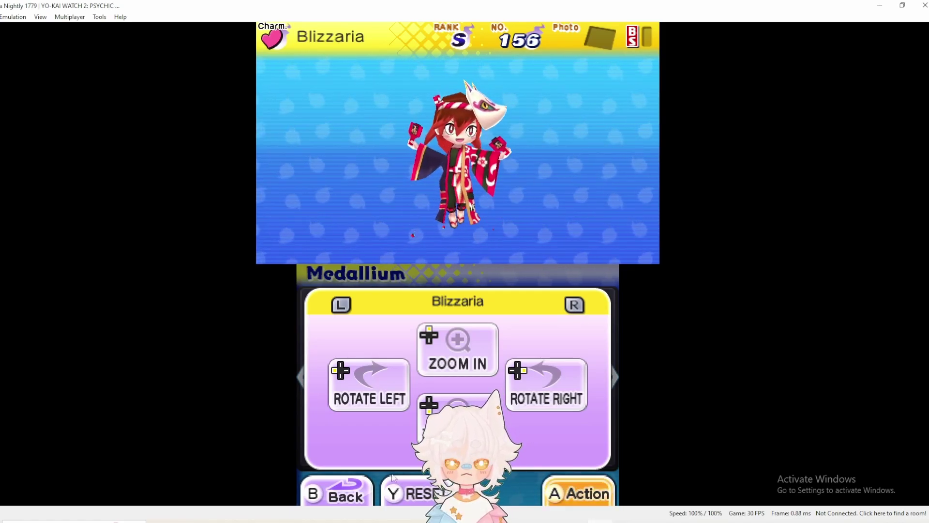
{"action": "left_click", "coordinate": [925, 5]}
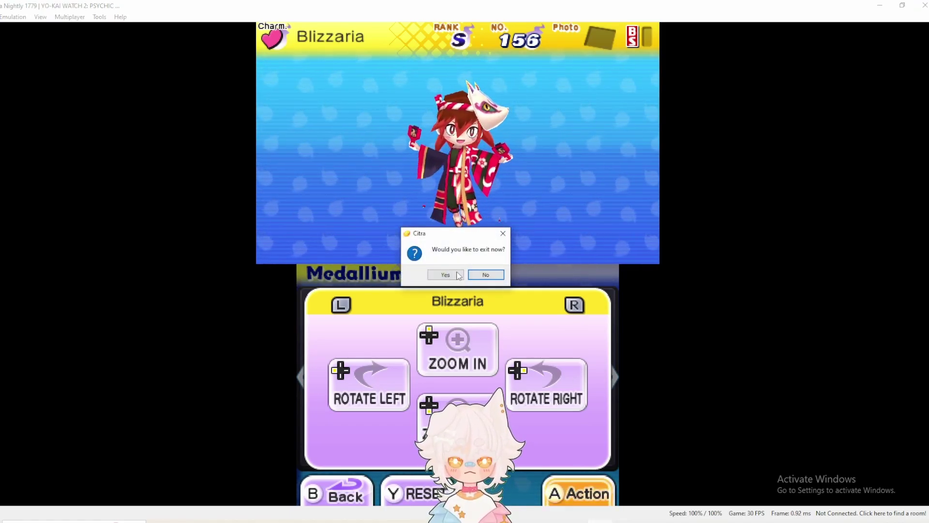
{"action": "left_click", "coordinate": [446, 274]}
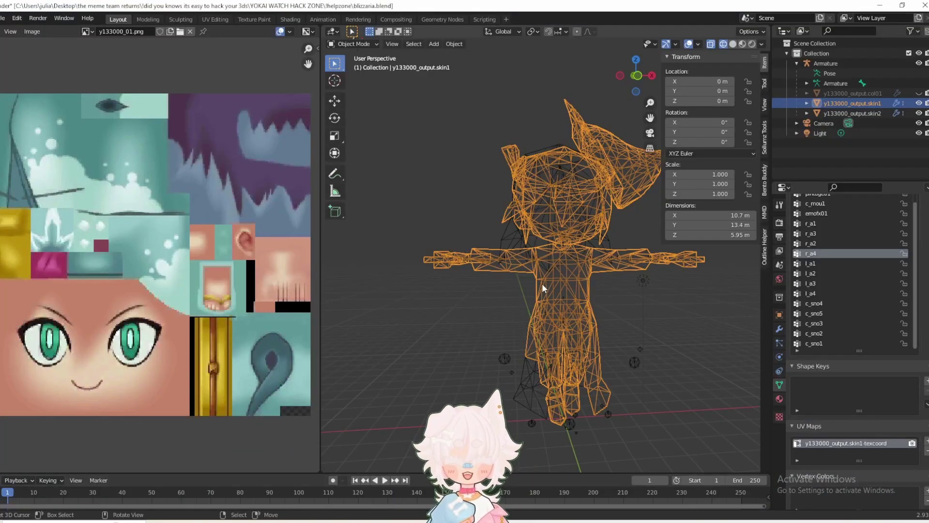
Save blizzaria.blend with the character shown from the front
{"action": "scroll", "coordinate": [542, 283], "scroll_direction": "down", "scroll_amount": 1}
{"action": "key", "text": "KP_1"}
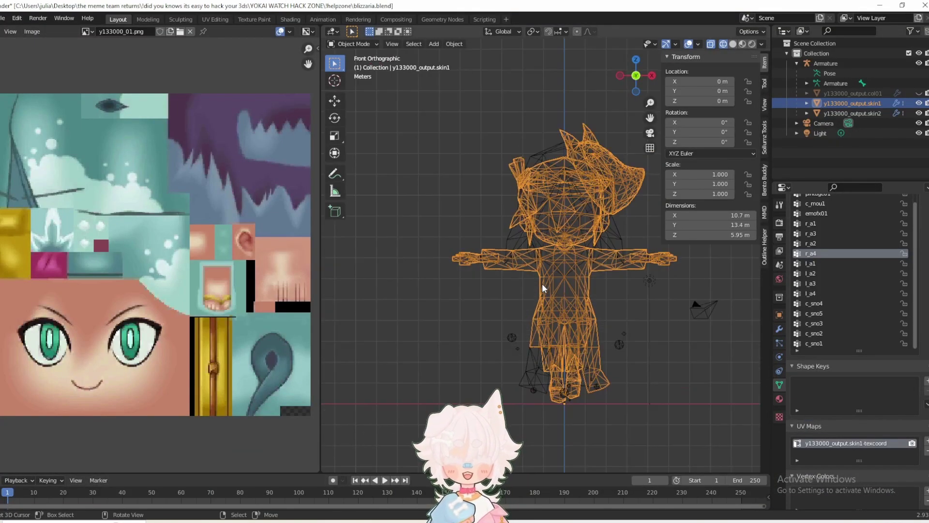
{"action": "middle_click_drag", "start_coordinate": [551, 266], "coordinate": [510, 261], "text": "shift"}
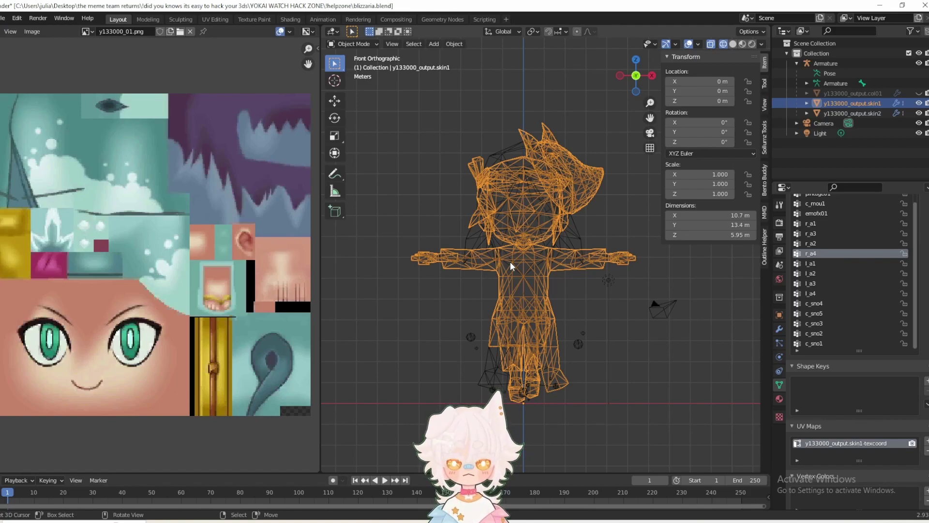
{"action": "left_click", "coordinate": [2, 18]}
{"action": "left_click", "coordinate": [8, 83]}
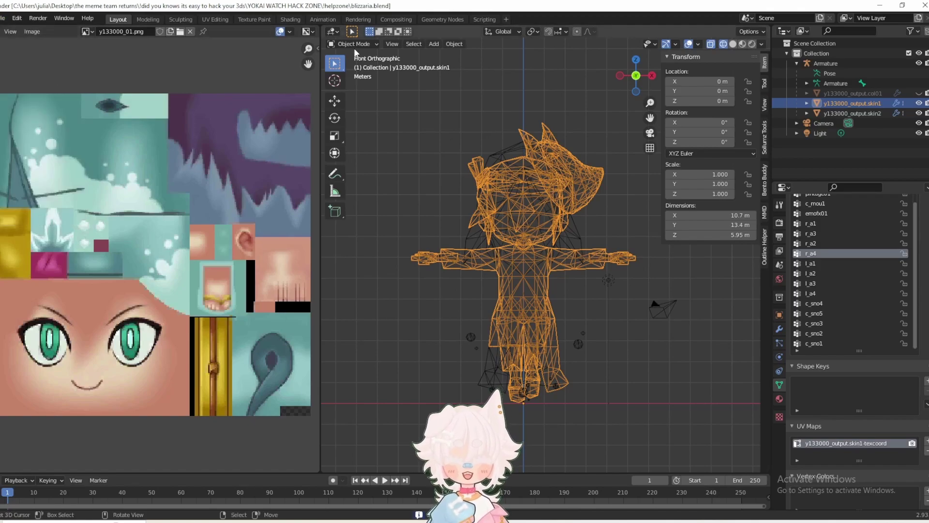
Switch the 3D viewport to solid shading and load the 9000727_01.png texture in the image editor
{"action": "left_click", "coordinate": [354, 44]}
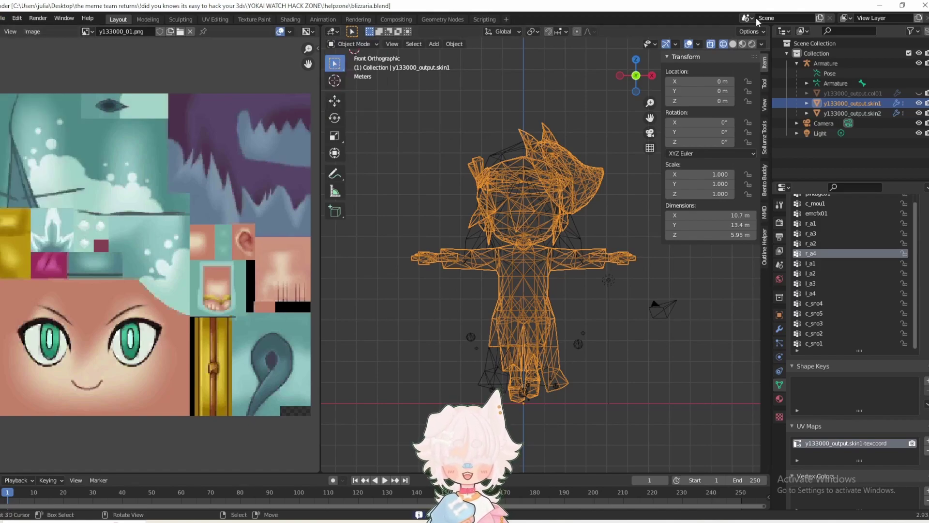
{"action": "left_click", "coordinate": [733, 45]}
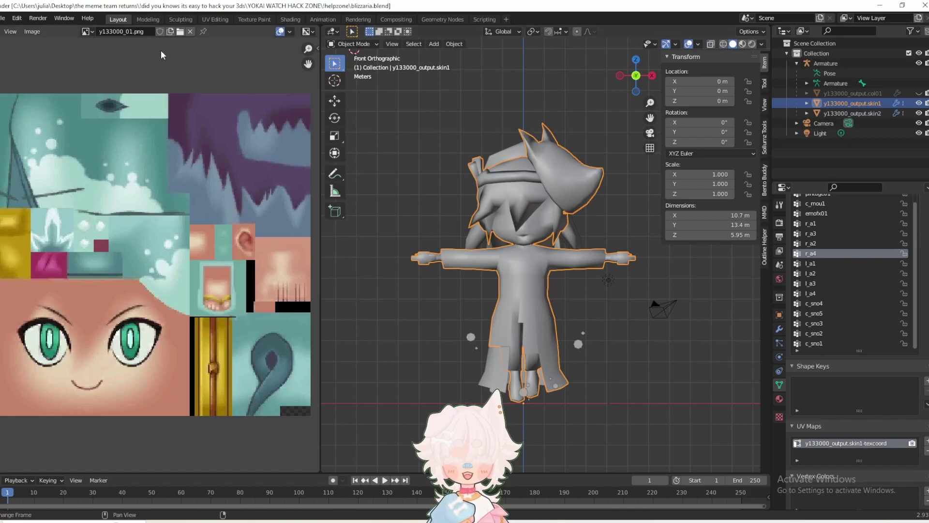
{"action": "left_click", "coordinate": [182, 31]}
{"action": "left_click", "coordinate": [185, 141]}
{"action": "double_click", "coordinate": [185, 141]}
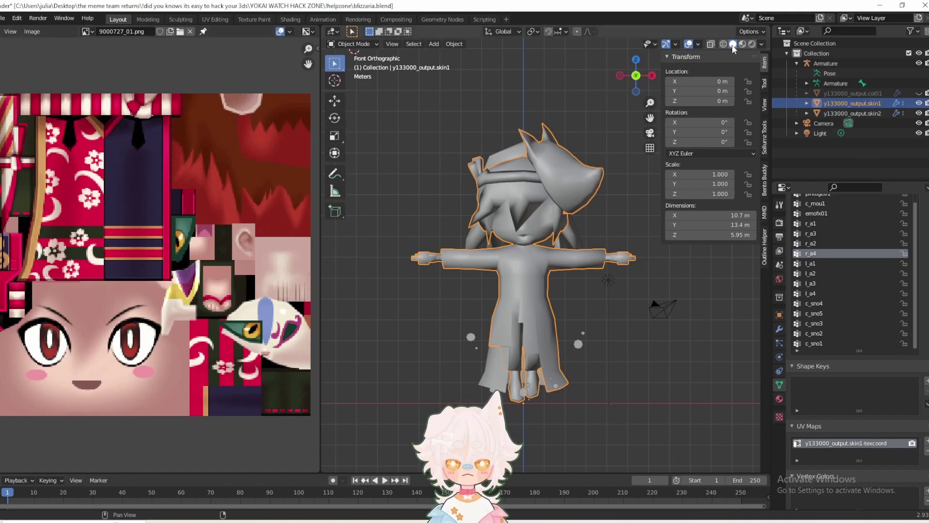
Turn on the scene statistics overlay in the 3D viewport
{"action": "scroll", "coordinate": [569, 198], "scroll_direction": "up", "scroll_amount": 1}
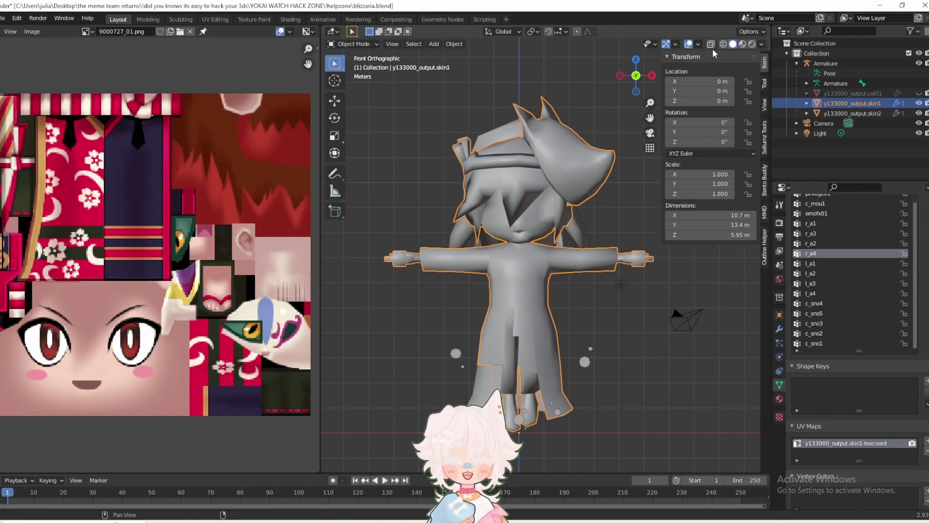
{"action": "left_click", "coordinate": [698, 45]}
{"action": "left_click", "coordinate": [647, 126]}
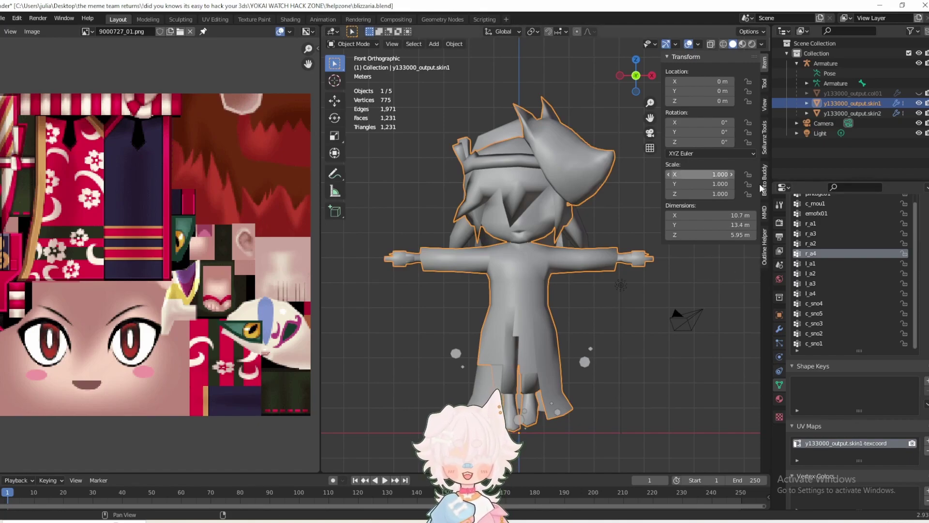
Open the Outline Helper tools and switch the 3D viewport to material preview shading
{"action": "left_click", "coordinate": [765, 259]}
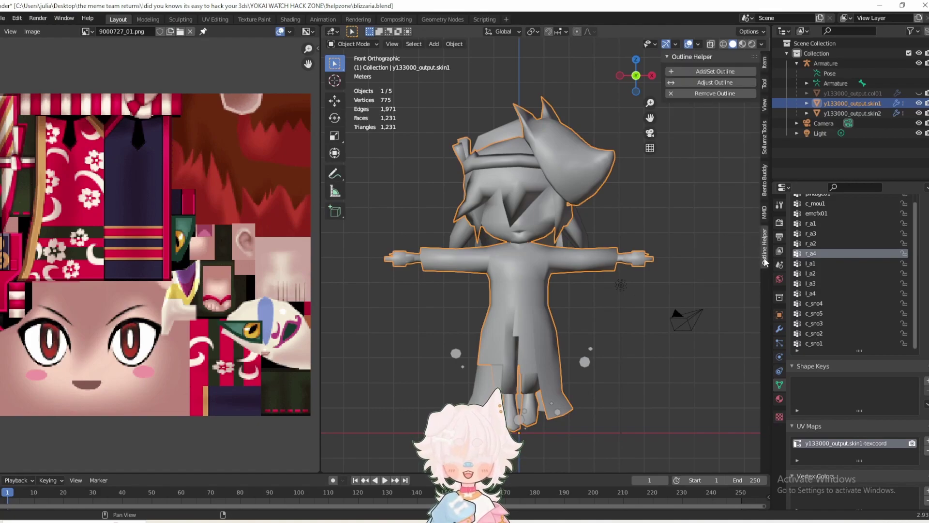
{"action": "left_click", "coordinate": [742, 44]}
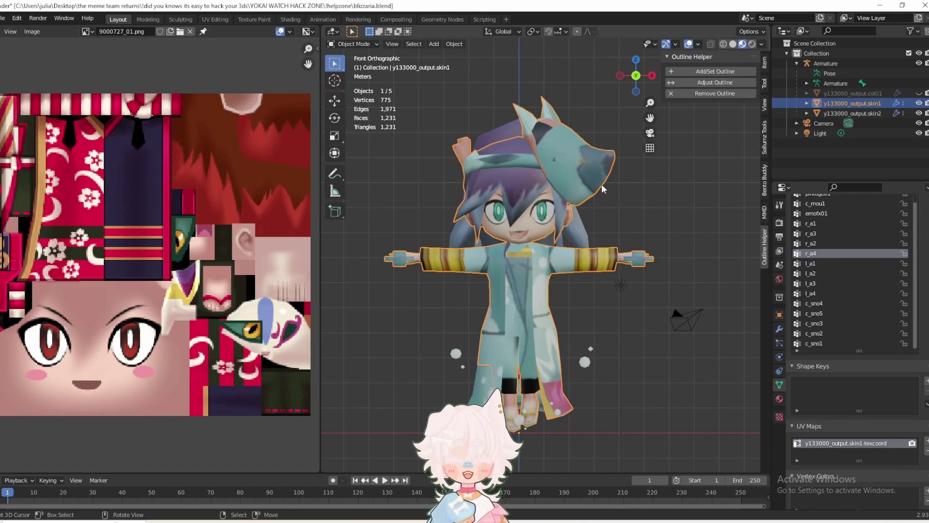
{"action": "scroll", "coordinate": [605, 183], "scroll_direction": "down", "scroll_amount": 1}
{"action": "left_click", "coordinate": [544, 217]}
{"action": "left_click", "coordinate": [537, 214]}
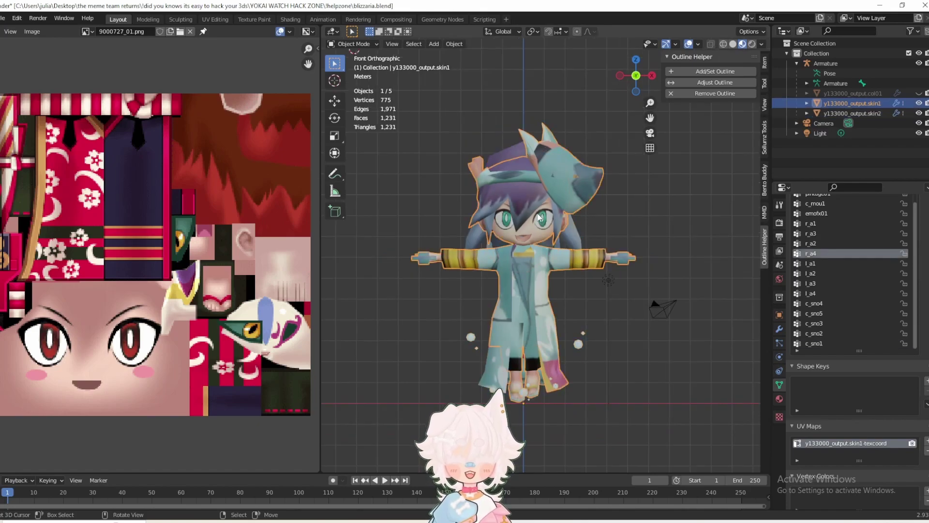
Add an Outline Helper outline with Apply Scale enabled to y133000_output.skin1, and add an outline to y133000_output.skin2
{"action": "left_click", "coordinate": [708, 74]}
{"action": "scroll", "coordinate": [487, 236], "scroll_direction": "up", "scroll_amount": 3}
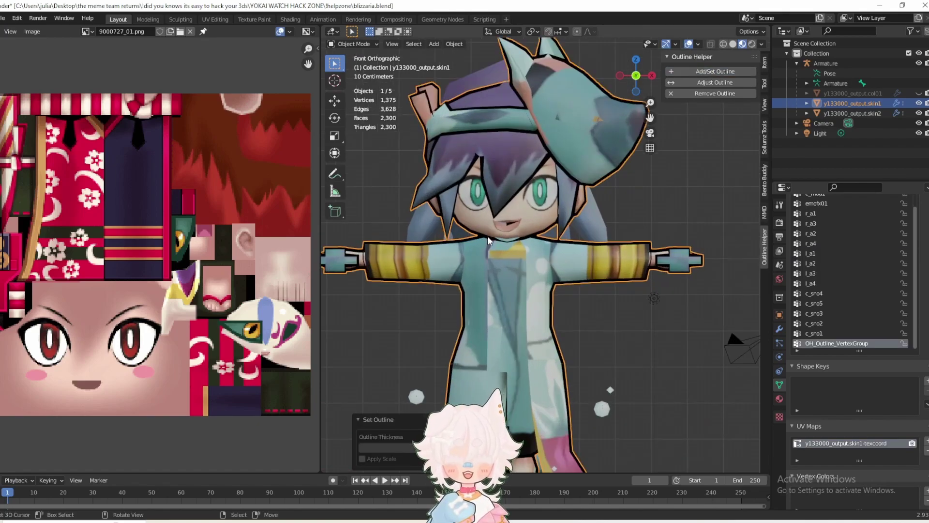
{"action": "scroll", "coordinate": [533, 276], "scroll_direction": "down", "scroll_amount": 3}
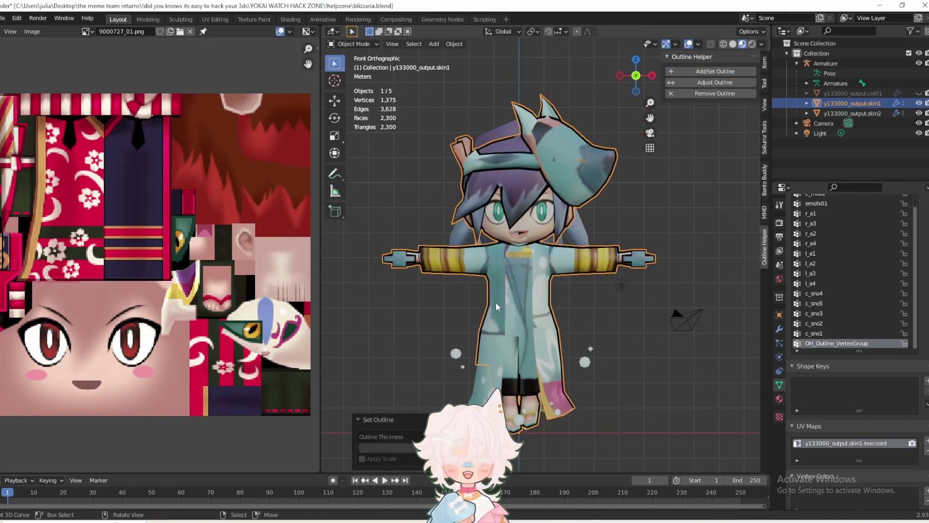
{"action": "left_click", "coordinate": [362, 459]}
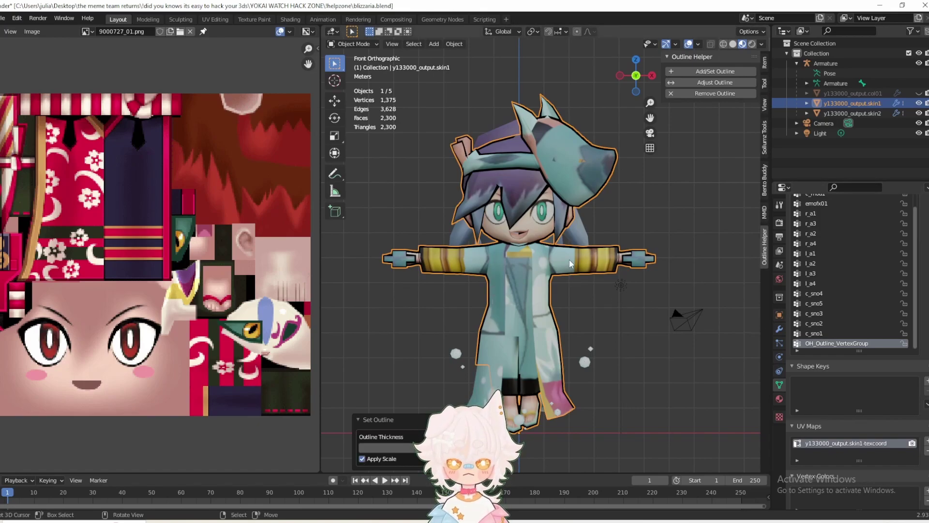
{"action": "left_click", "coordinate": [487, 379]}
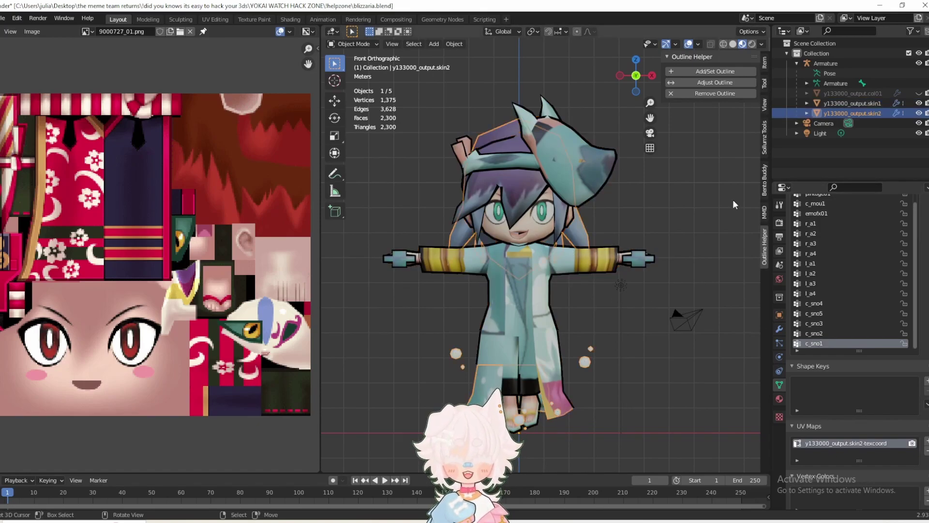
{"action": "left_click", "coordinate": [712, 73]}
Apply the OH_OUTLINE modifier on y133000_output.skin1 and remove its OH_Outline_VertexGroup vertex group
{"action": "left_click", "coordinate": [535, 286]}
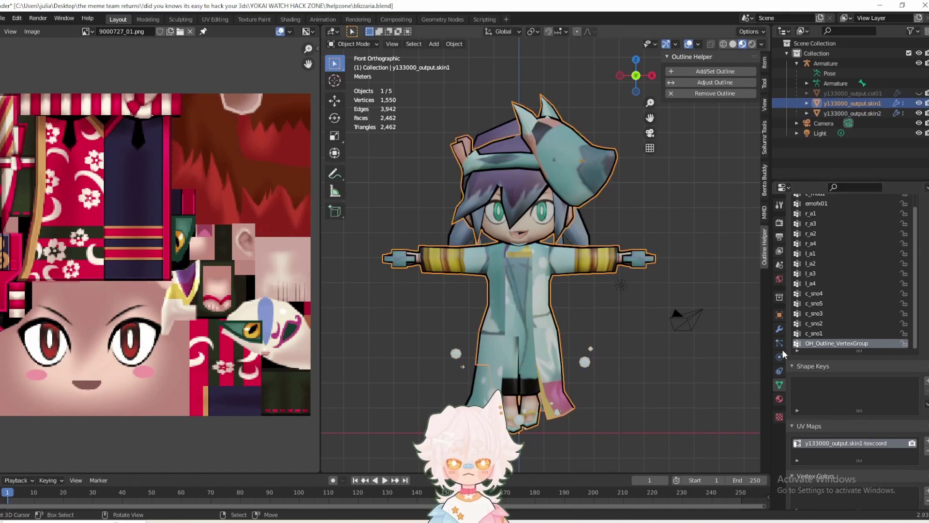
{"action": "middle_click_drag", "start_coordinate": [512, 263], "coordinate": [561, 272]}
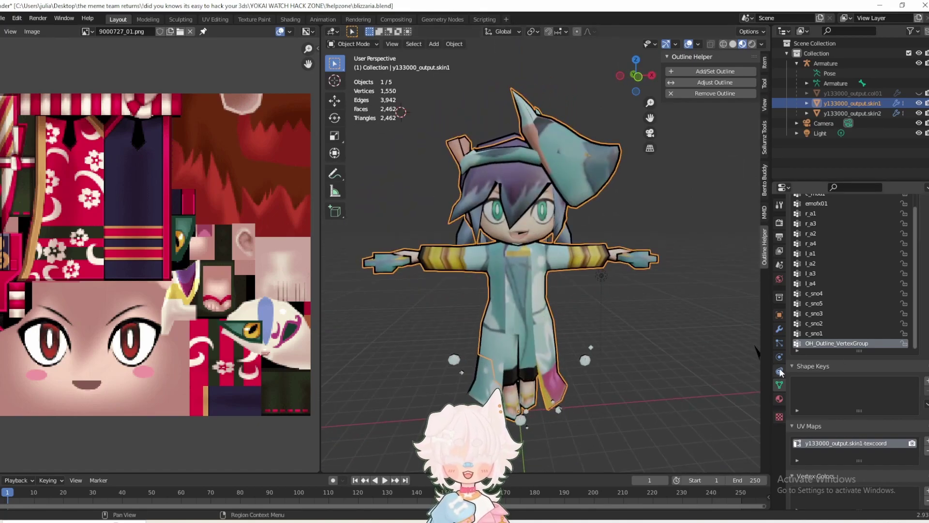
{"action": "left_click", "coordinate": [779, 330]}
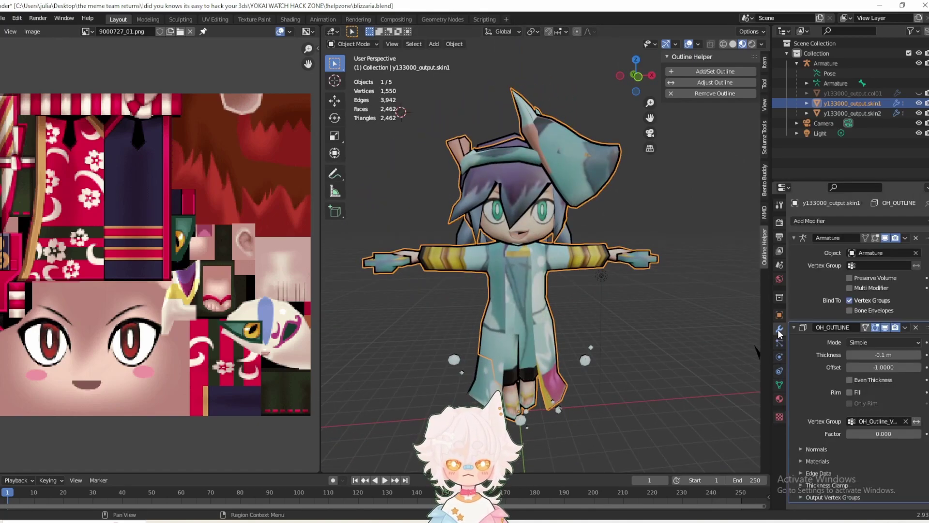
{"action": "left_click", "coordinate": [904, 327]}
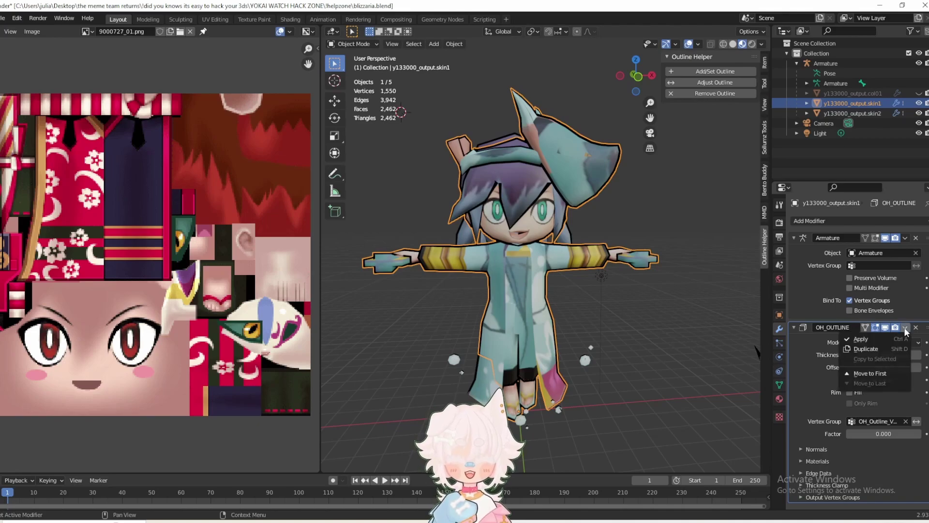
{"action": "left_click", "coordinate": [882, 340]}
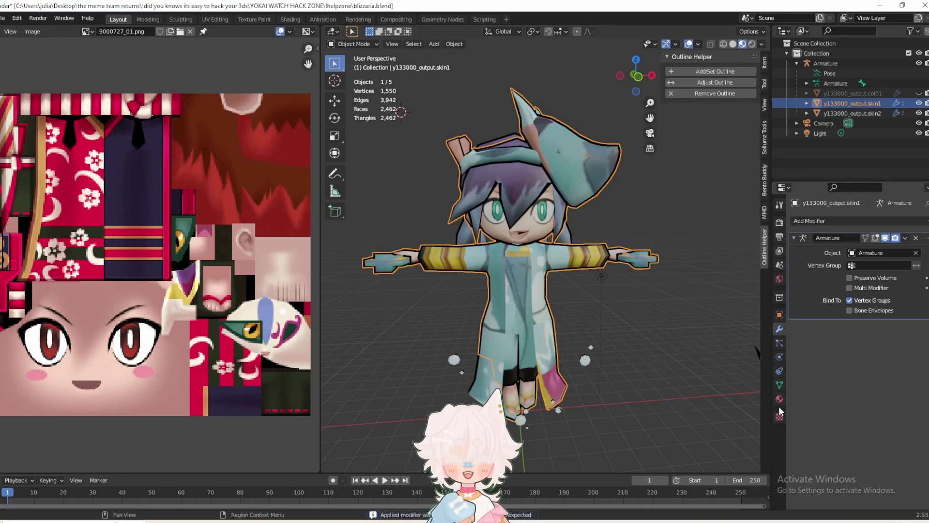
{"action": "left_click", "coordinate": [779, 385]}
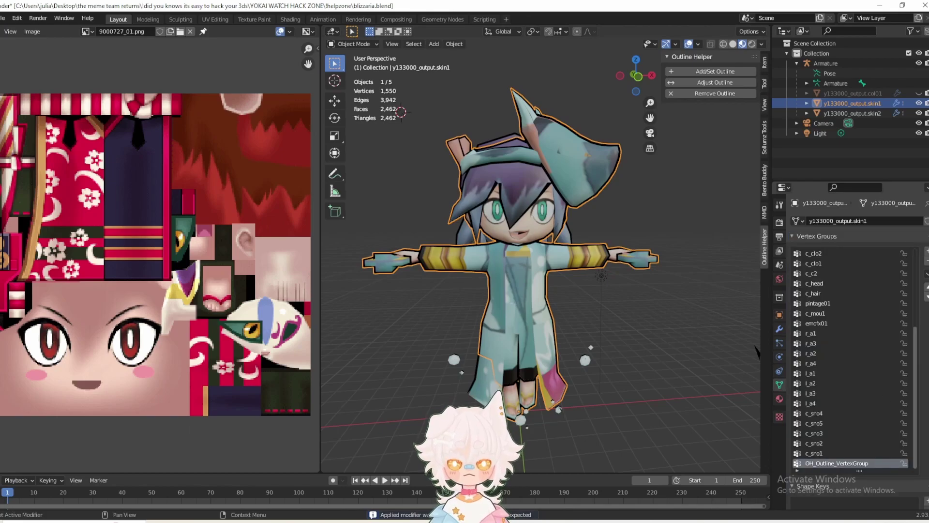
{"action": "left_click", "coordinate": [926, 261]}
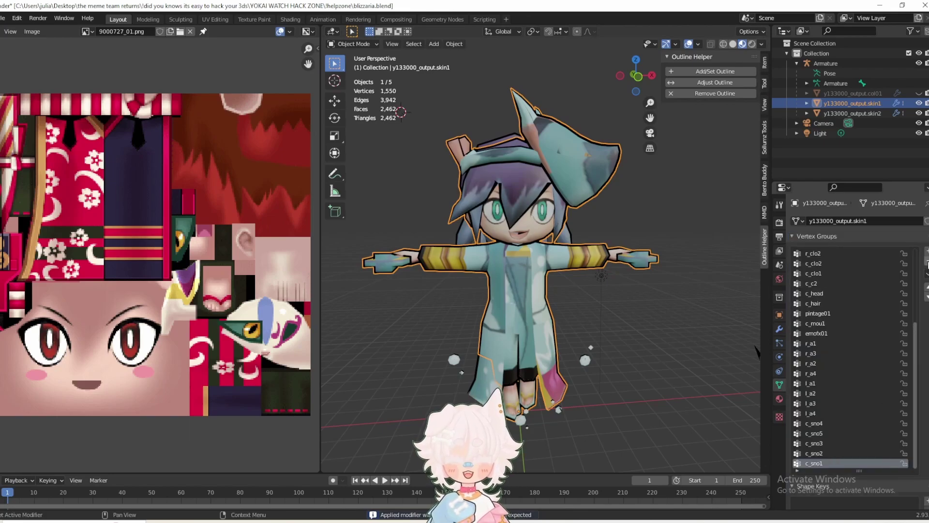
Apply the OH_OUTLINE modifier on y133000_output.skin2 and remove its OH_Outline_VertexGroup vertex group
{"action": "left_click", "coordinate": [461, 234]}
{"action": "left_click", "coordinate": [780, 329]}
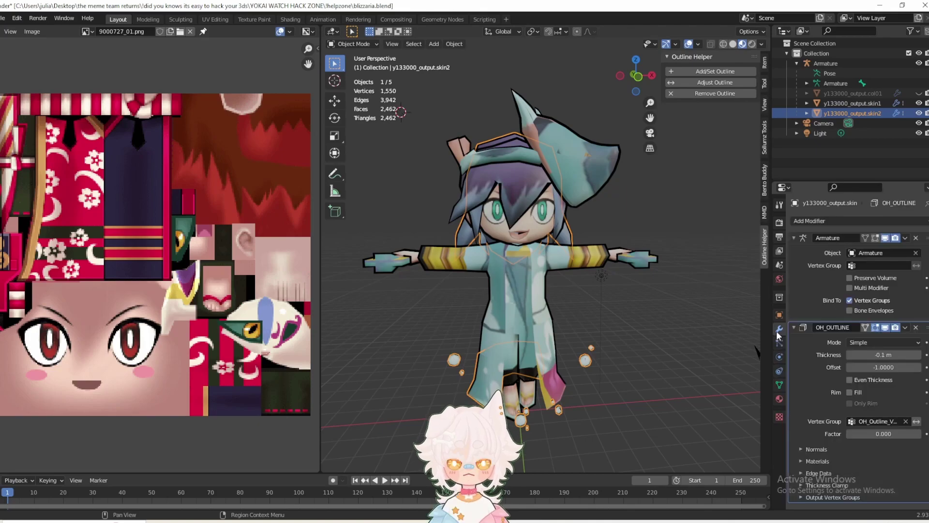
{"action": "left_click", "coordinate": [905, 327]}
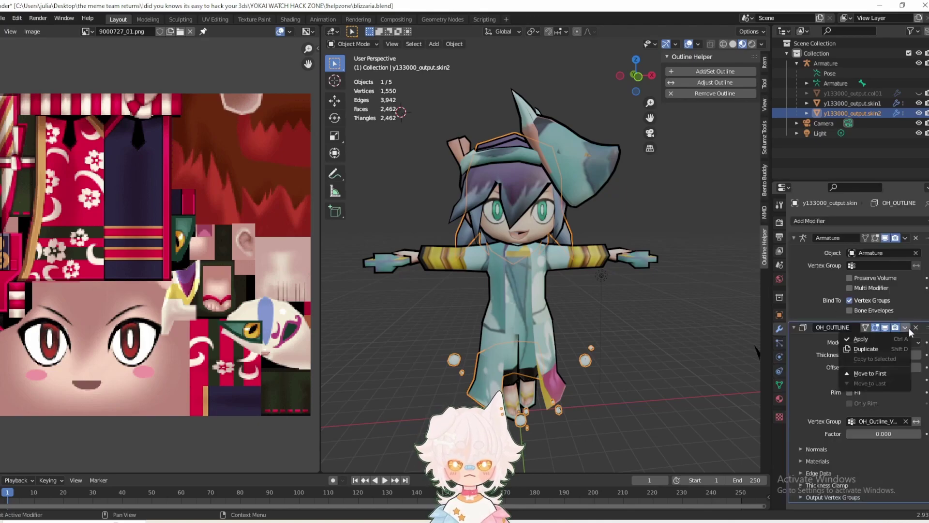
{"action": "left_click", "coordinate": [878, 340]}
{"action": "left_click", "coordinate": [778, 384]}
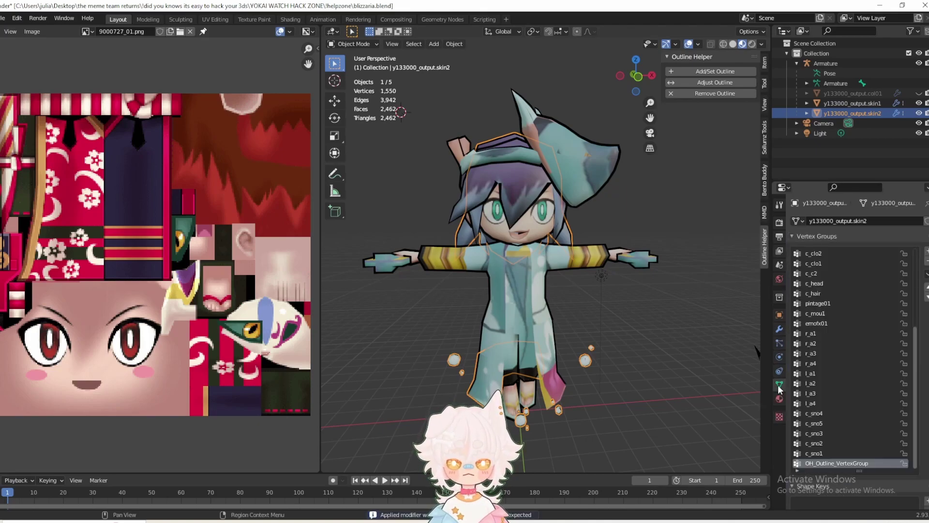
{"action": "left_click", "coordinate": [926, 262]}
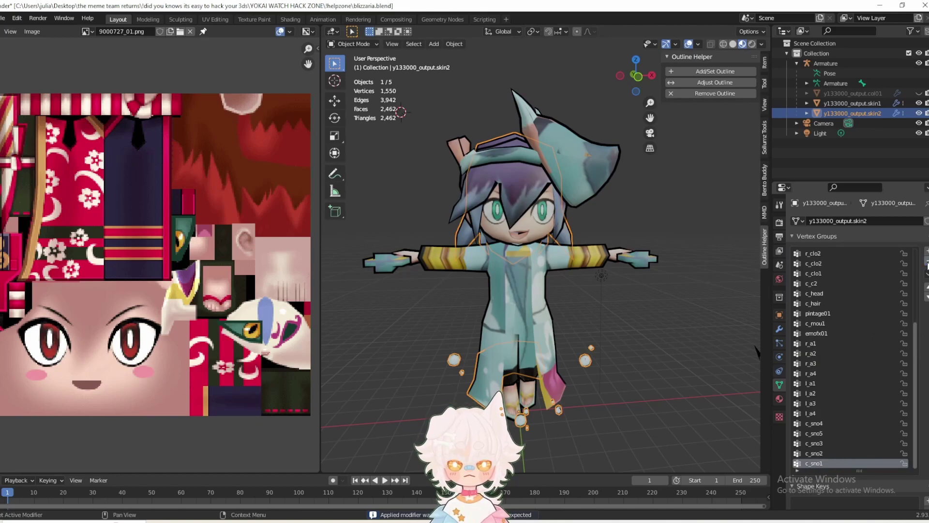
On y133000_output.skin1, enter face editing and select all faces assigned to OH_Outline_Material
{"action": "left_click", "coordinate": [506, 252]}
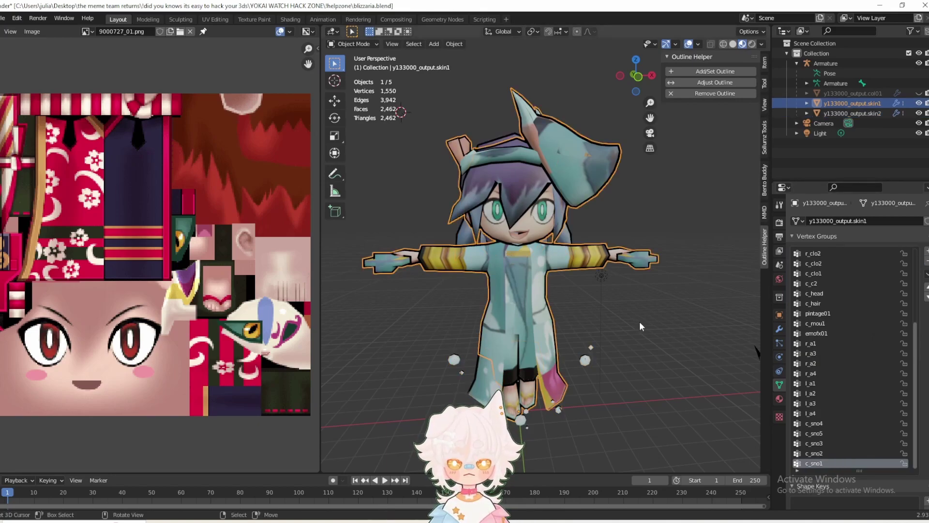
{"action": "left_click", "coordinate": [778, 397]}
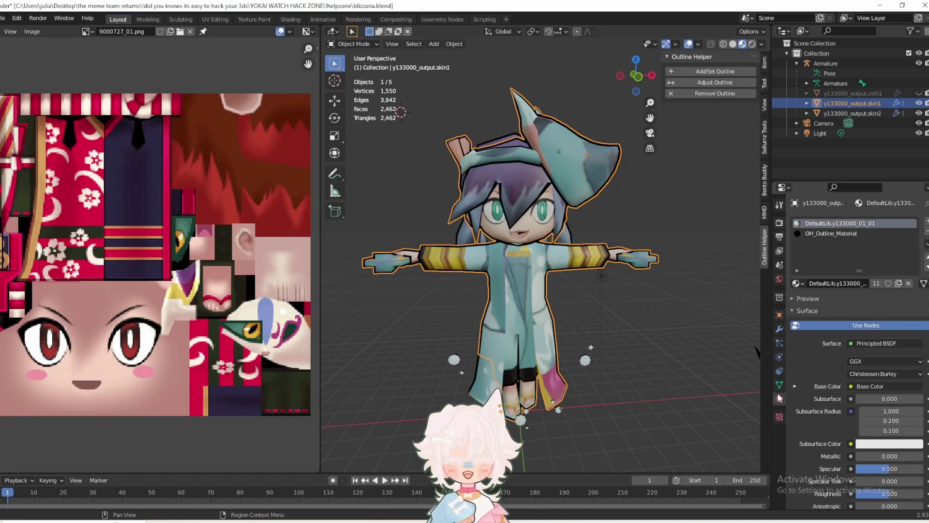
{"action": "left_click", "coordinate": [825, 234]}
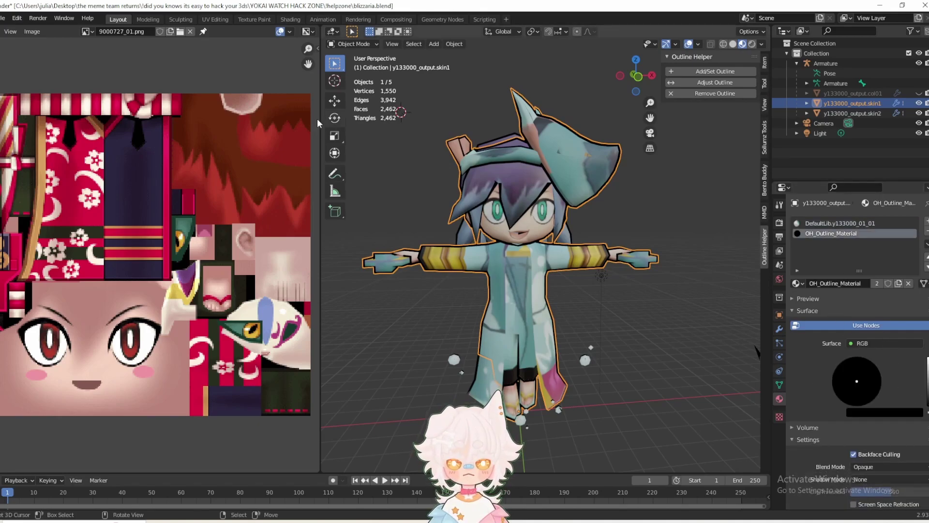
{"action": "left_click", "coordinate": [353, 44]}
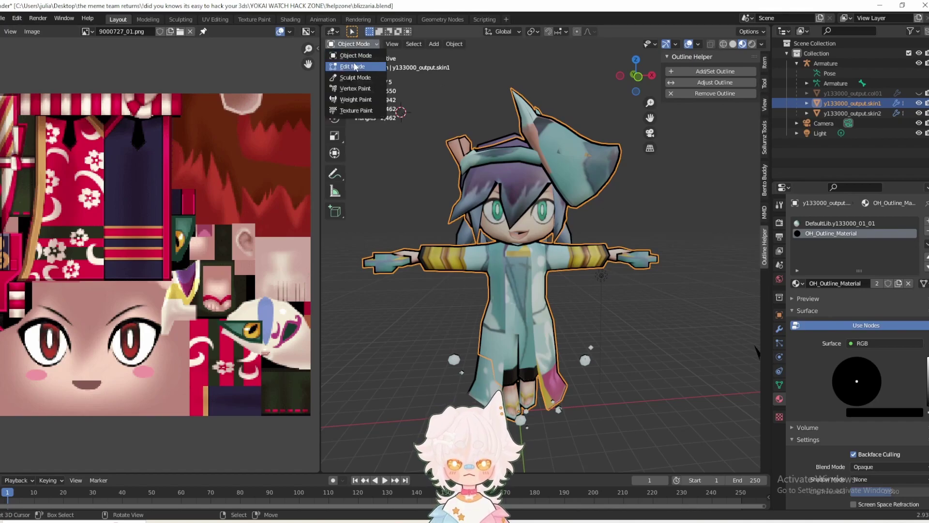
{"action": "left_click", "coordinate": [352, 66]}
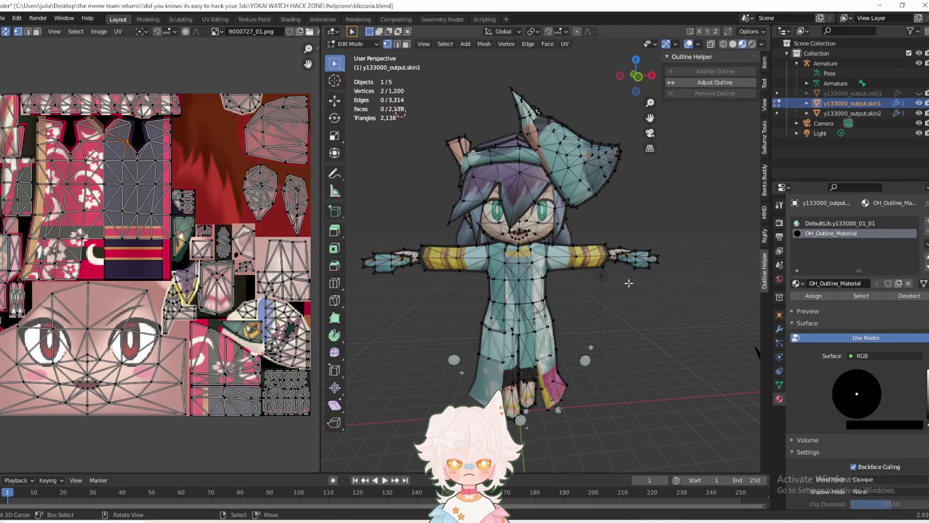
{"action": "key", "text": "ctrl+Tab"}
{"action": "left_click", "coordinate": [589, 301]}
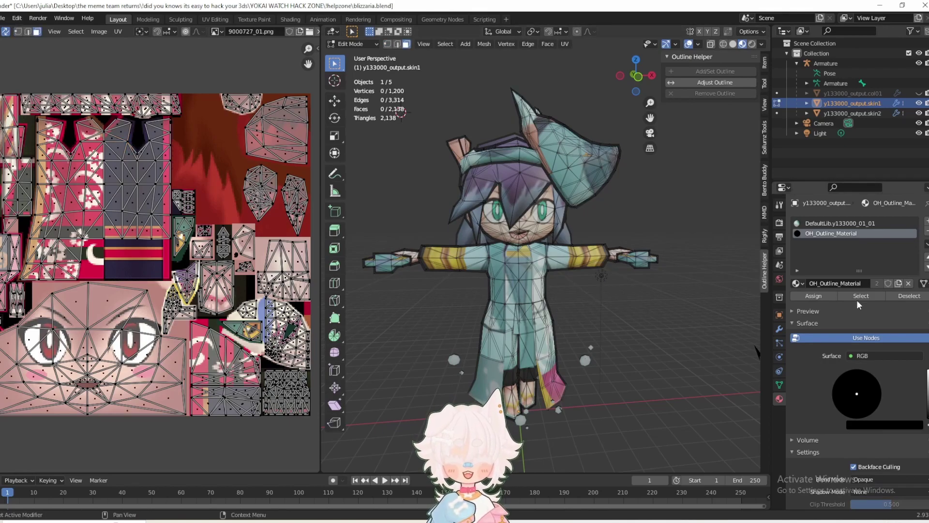
{"action": "left_click", "coordinate": [868, 296]}
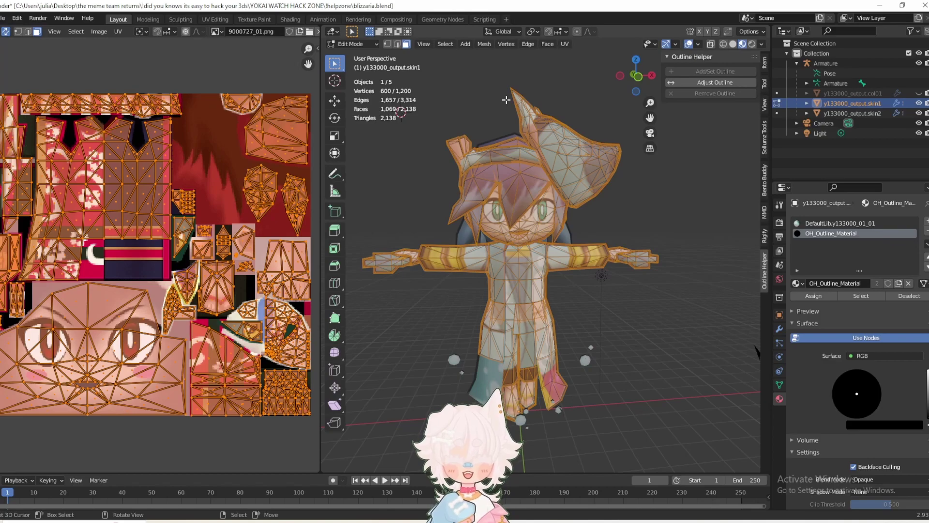
Shrink the selected skin1 outline UVs to a tiny patch and move them onto the black area above the texture's navy panel
{"action": "left_click", "coordinate": [484, 44]}
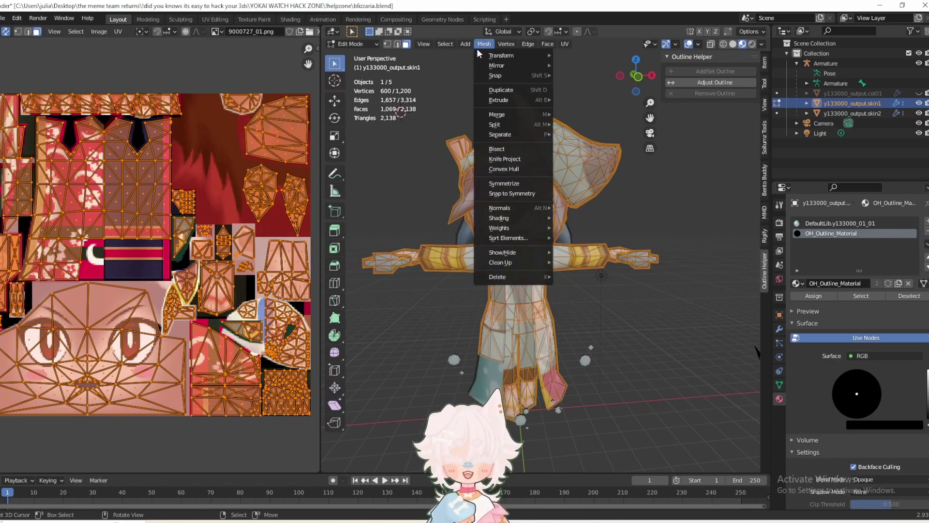
{"action": "mouse_move", "coordinate": [480, 260]}
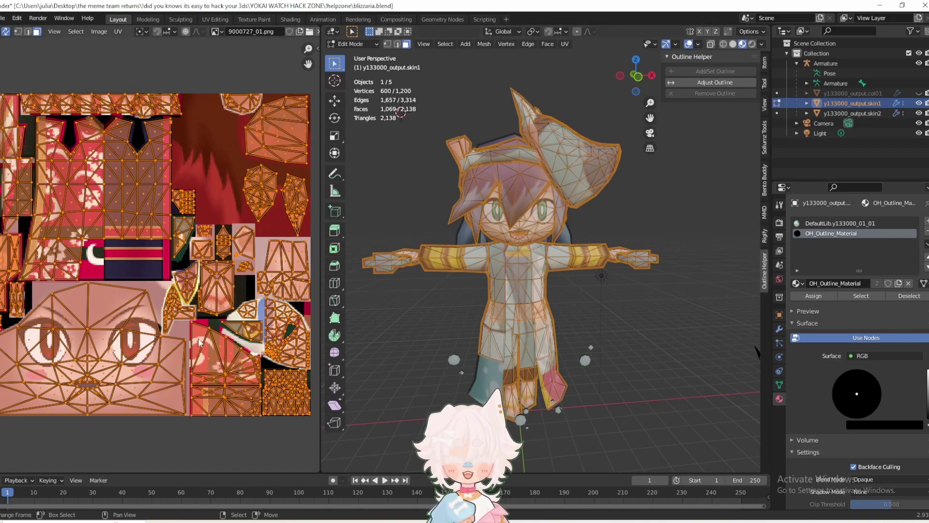
{"action": "key", "text": "s"}
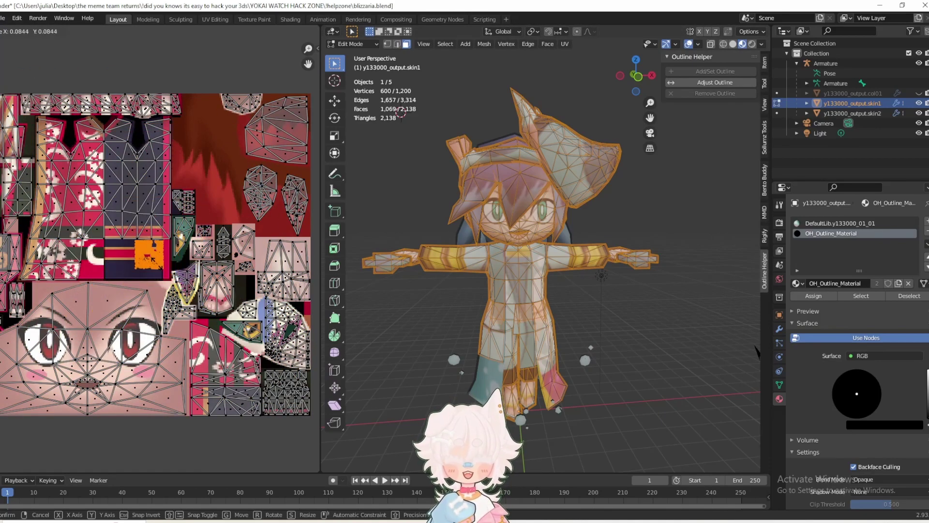
{"action": "left_click", "coordinate": [151, 262]}
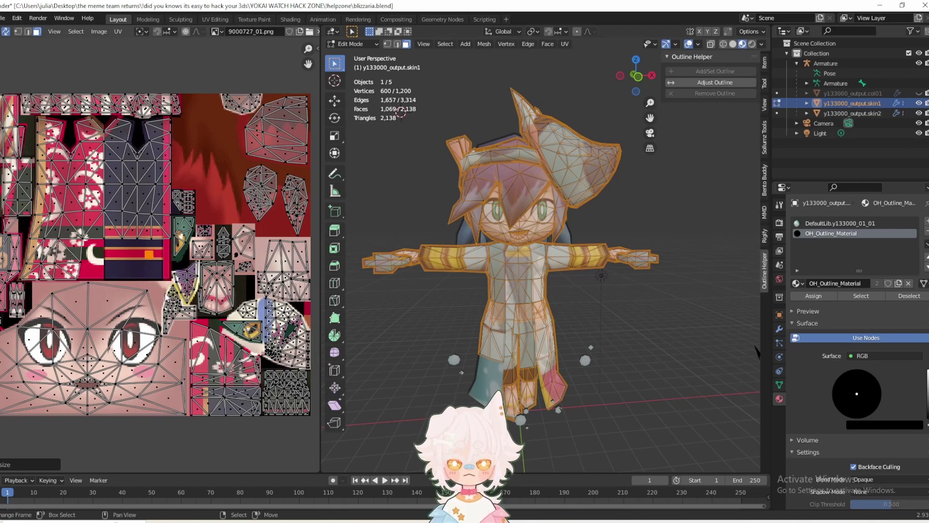
{"action": "key", "text": "g"}
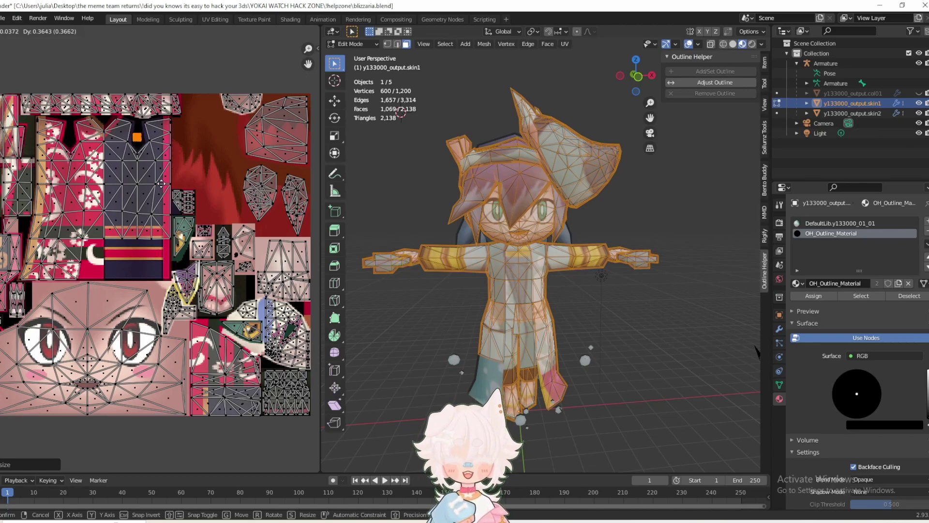
{"action": "left_click", "coordinate": [163, 184]}
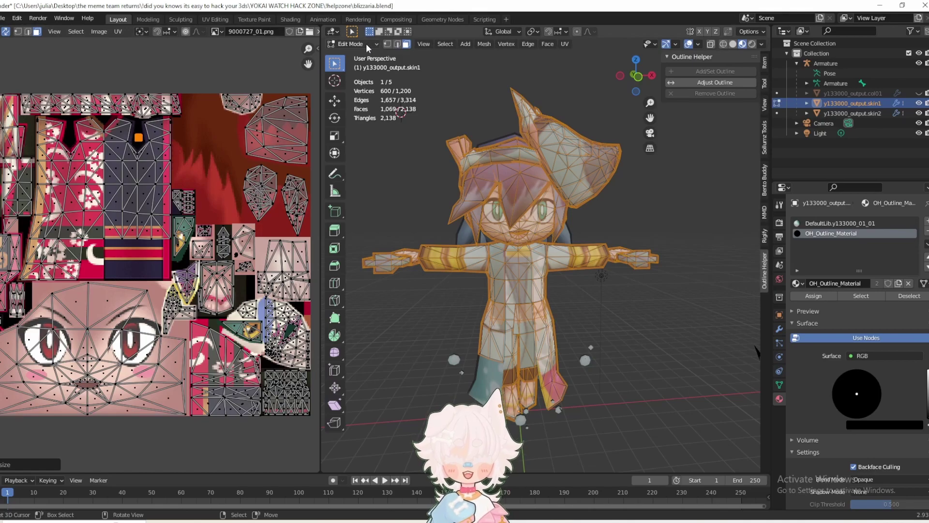
Return to Object Mode and remove the OH_Outline_Material slot from y133000_output.skin1
{"action": "left_click", "coordinate": [353, 43]}
{"action": "left_click", "coordinate": [353, 51]}
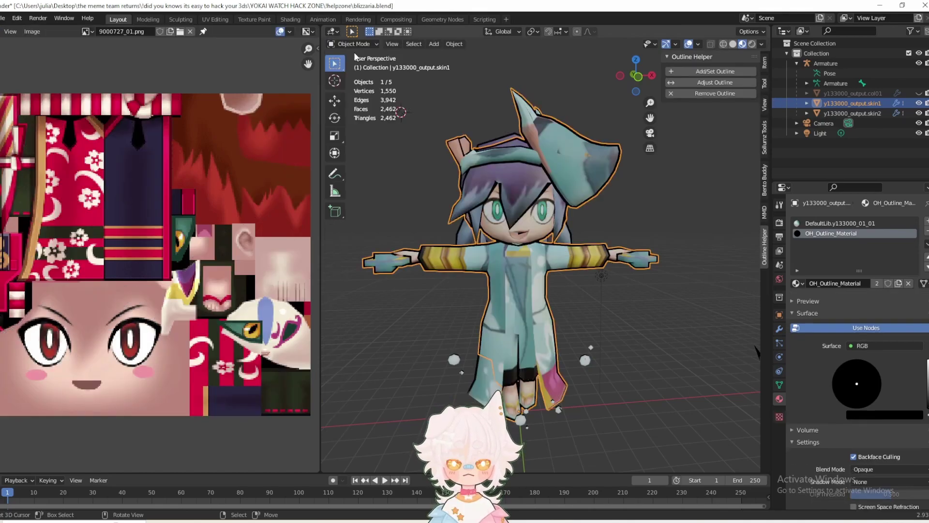
{"action": "left_click", "coordinate": [926, 245]}
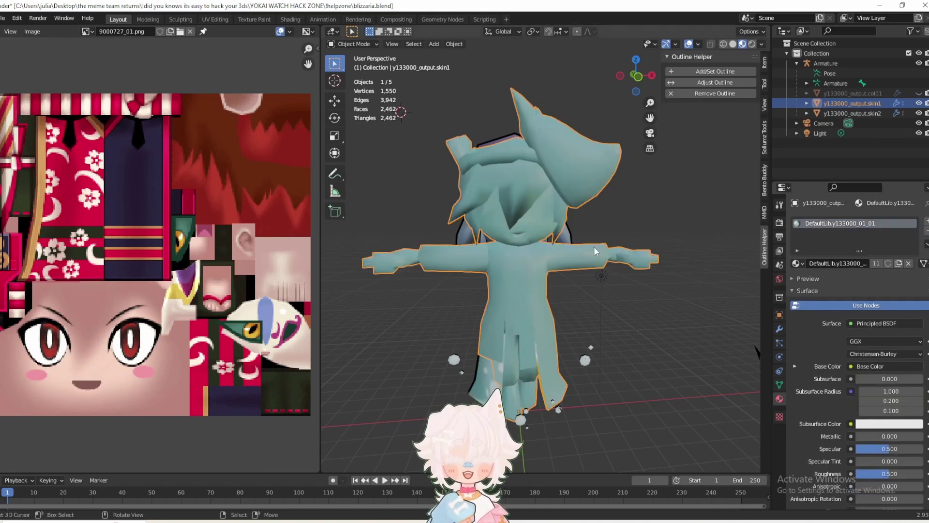
On y133000_output.skin2, enter Edit Mode and select all faces assigned to OH_Outline_Material
{"action": "middle_click_drag", "start_coordinate": [523, 245], "coordinate": [495, 234]}
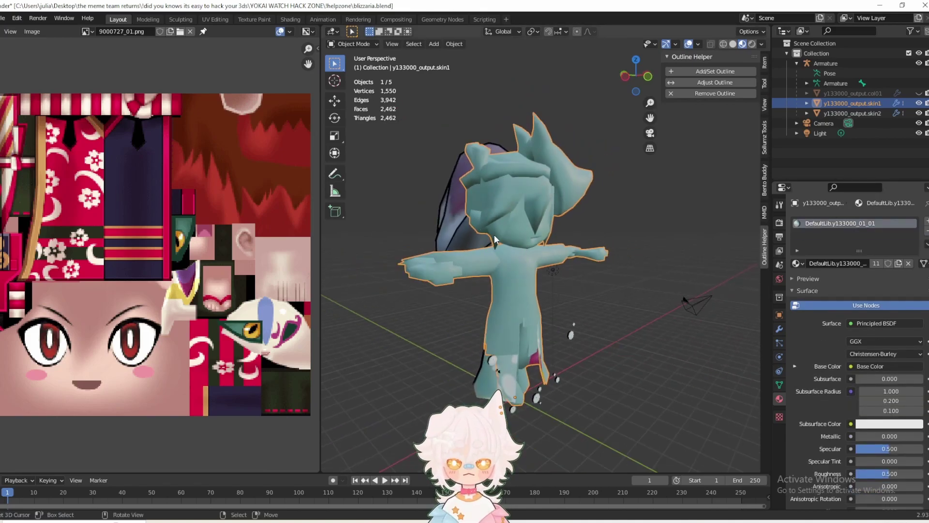
{"action": "left_click", "coordinate": [461, 231]}
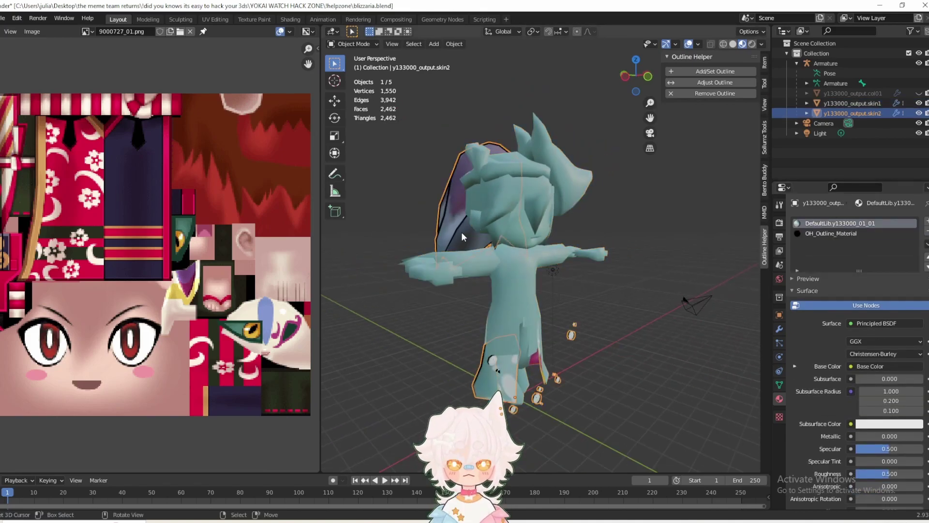
{"action": "left_click", "coordinate": [824, 233]}
{"action": "left_click", "coordinate": [344, 43]}
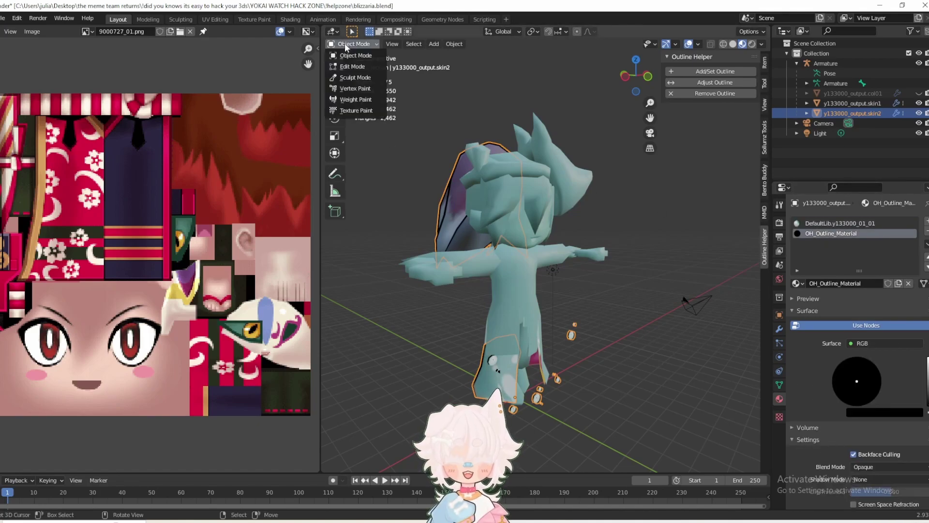
{"action": "left_click", "coordinate": [347, 65]}
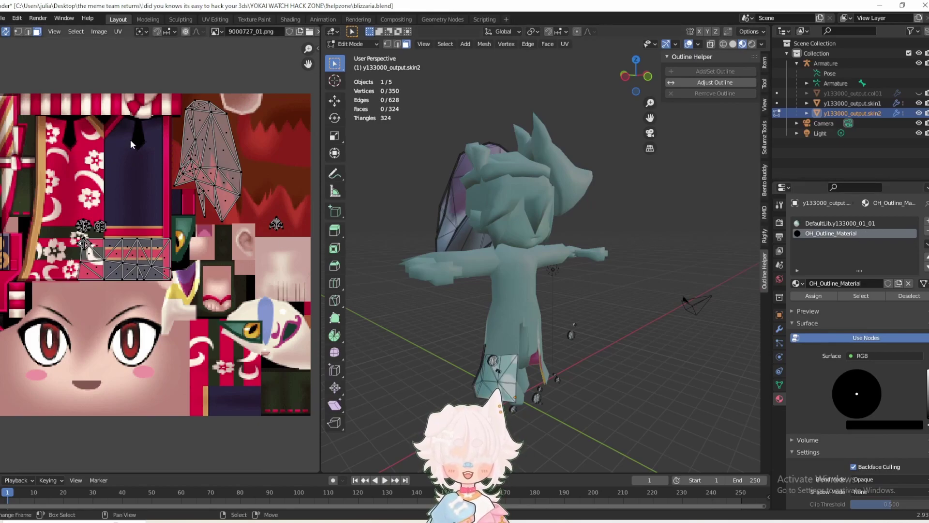
{"action": "left_click", "coordinate": [863, 296]}
Shrink the selected skin2 outline UVs and move them onto the same black area of the texture
{"action": "key", "text": "s"}
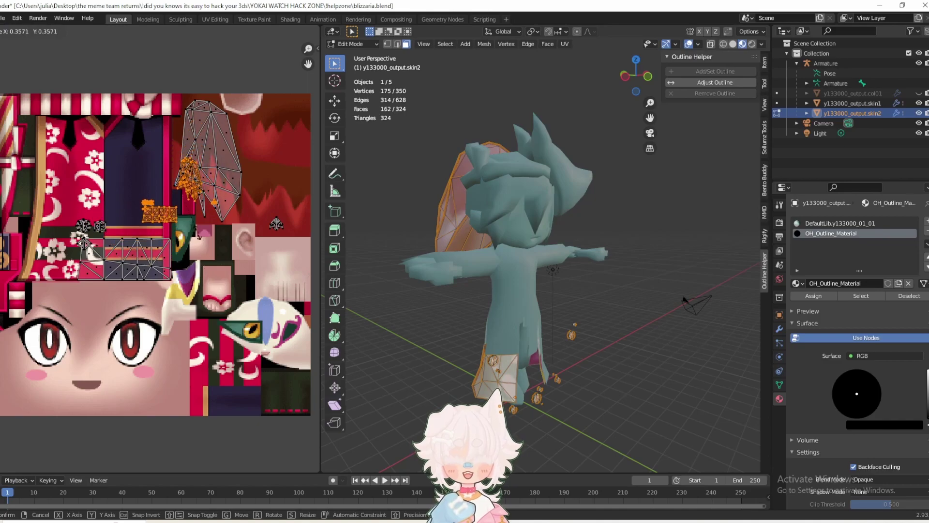
{"action": "left_click", "coordinate": [184, 206]}
{"action": "key", "text": "g"}
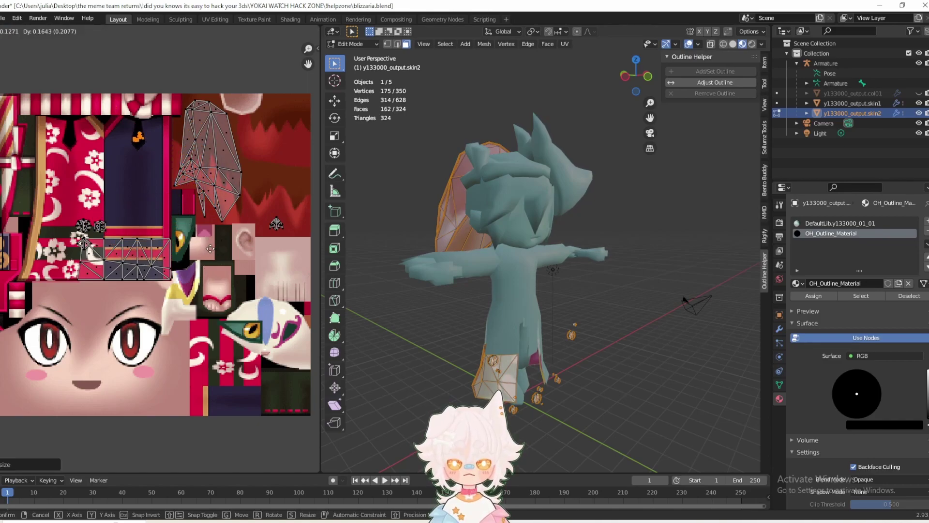
{"action": "left_click", "coordinate": [210, 247]}
{"action": "left_click", "coordinate": [393, 168]}
Return to Object Mode and remove the OH_Outline_Material slot from y133000_output.skin2, keeping DefaultLib.y133000_01_01
{"action": "left_click", "coordinate": [353, 44]}
{"action": "left_click", "coordinate": [349, 55]}
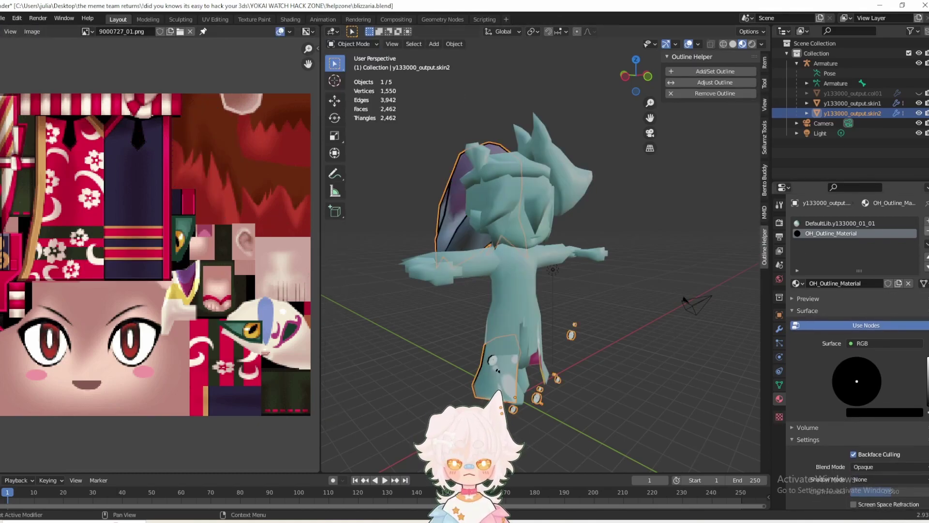
{"action": "left_click", "coordinate": [832, 223]}
{"action": "middle_click_drag", "start_coordinate": [623, 267], "coordinate": [570, 266]}
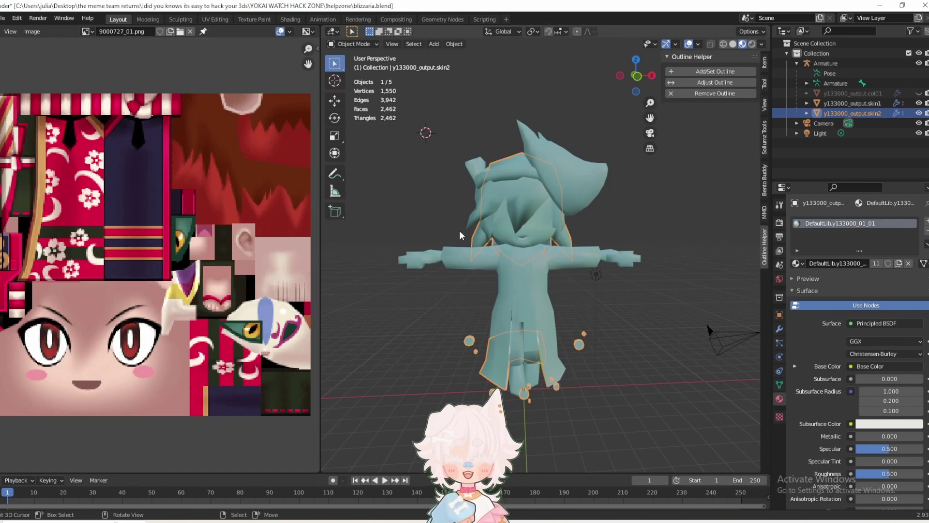
Save the project as a new file named blizzaria outline.blend in the !helpzone folder
{"action": "left_click", "coordinate": [4, 18]}
{"action": "left_click", "coordinate": [43, 94]}
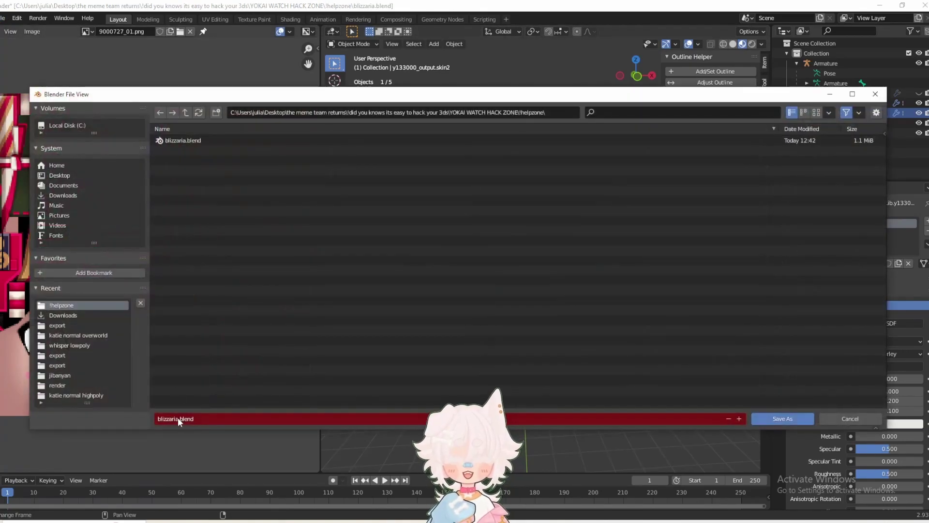
{"action": "left_click", "coordinate": [178, 418]}
{"action": "left_click", "coordinate": [178, 418]}
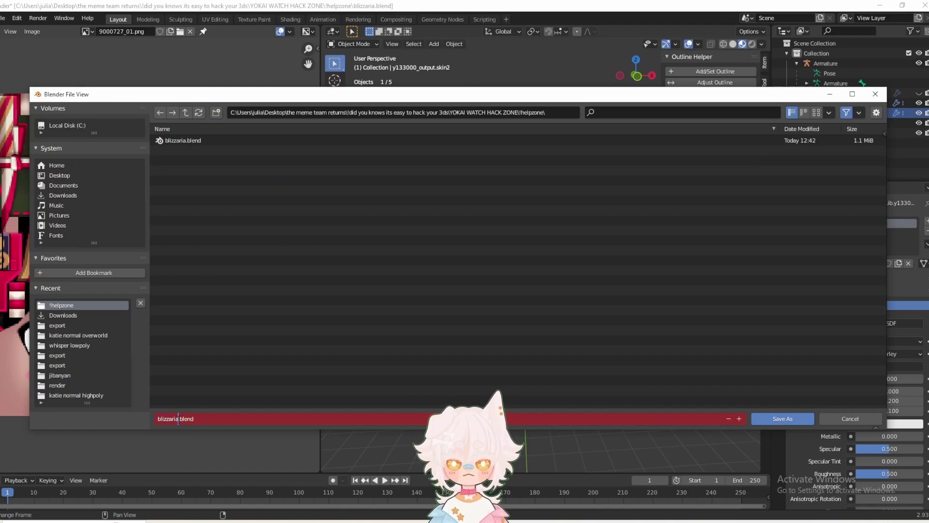
{"action": "type", "text": "outline"}
{"action": "key", "text": "Return"}
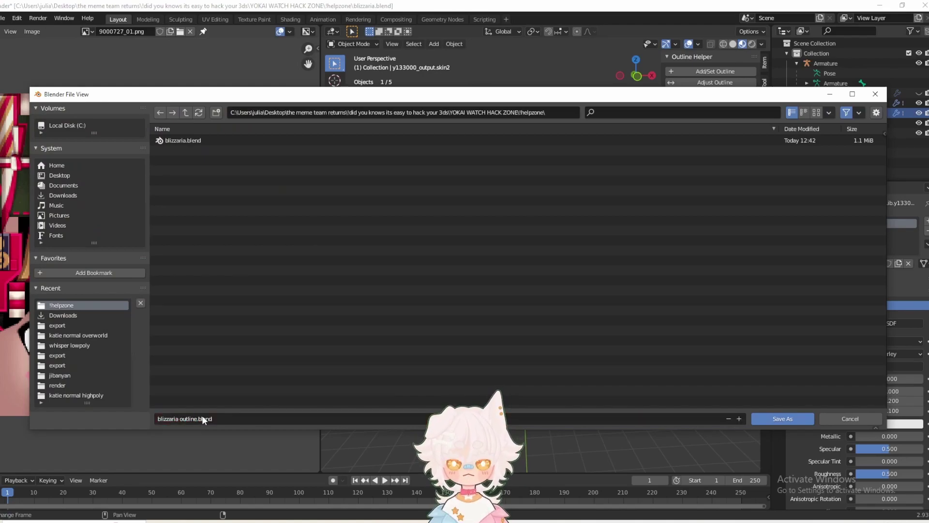
{"action": "left_click", "coordinate": [764, 420]}
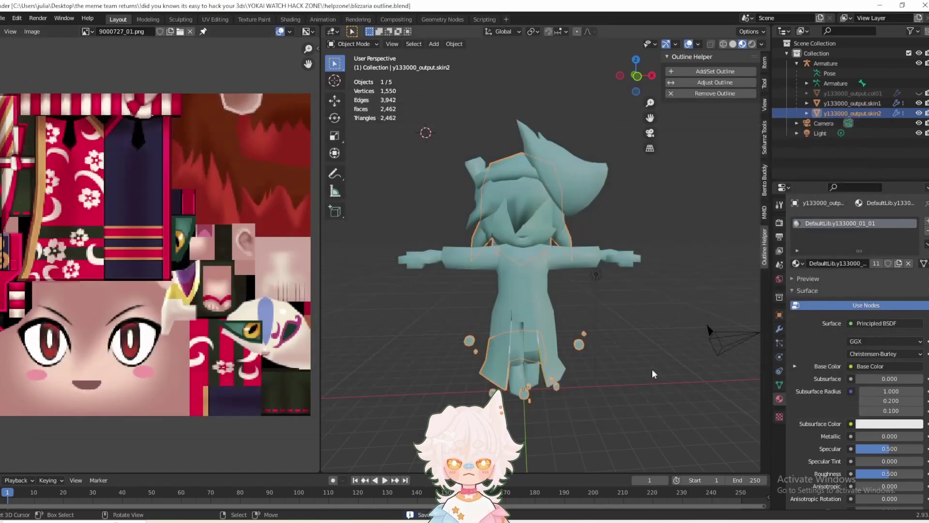
Select y133000_output.skin1 and copy its material name, DefaultLib.y133000_01_01
{"action": "left_click", "coordinate": [533, 310]}
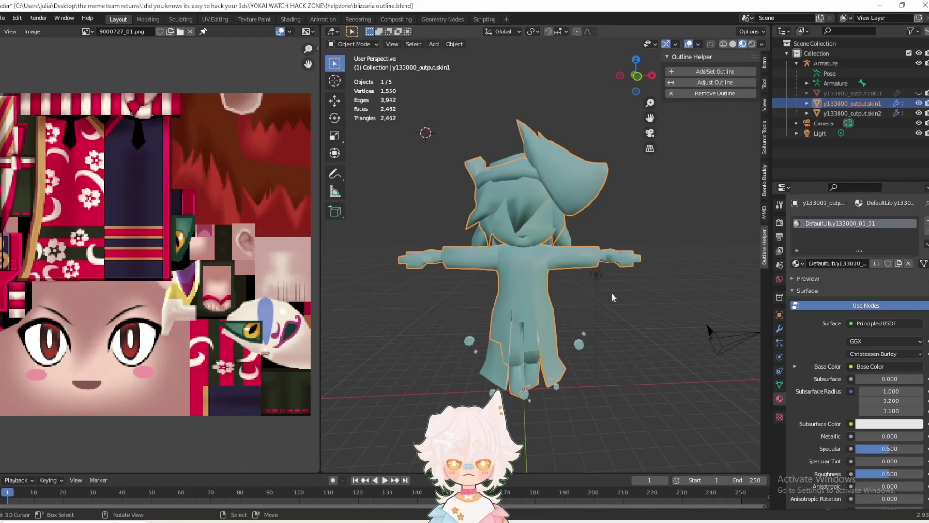
{"action": "double_click", "coordinate": [803, 223]}
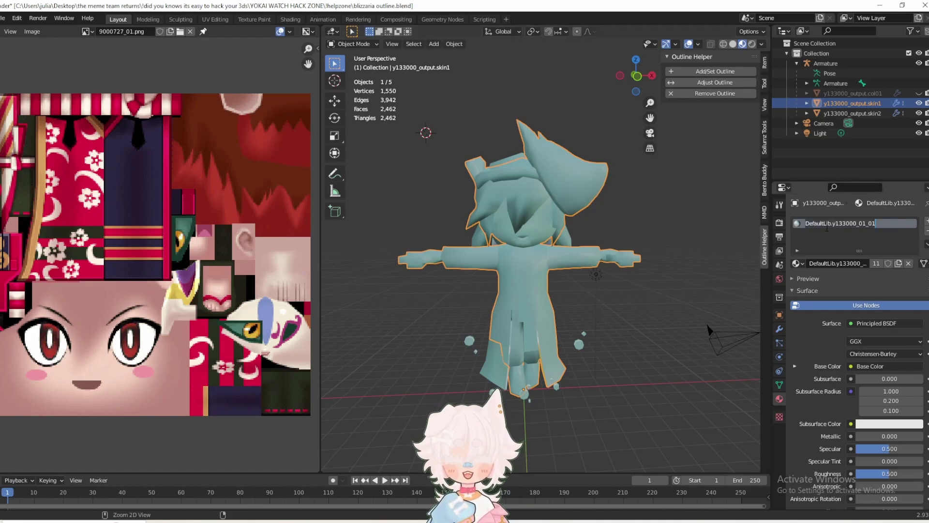
{"action": "key", "text": "Return"}
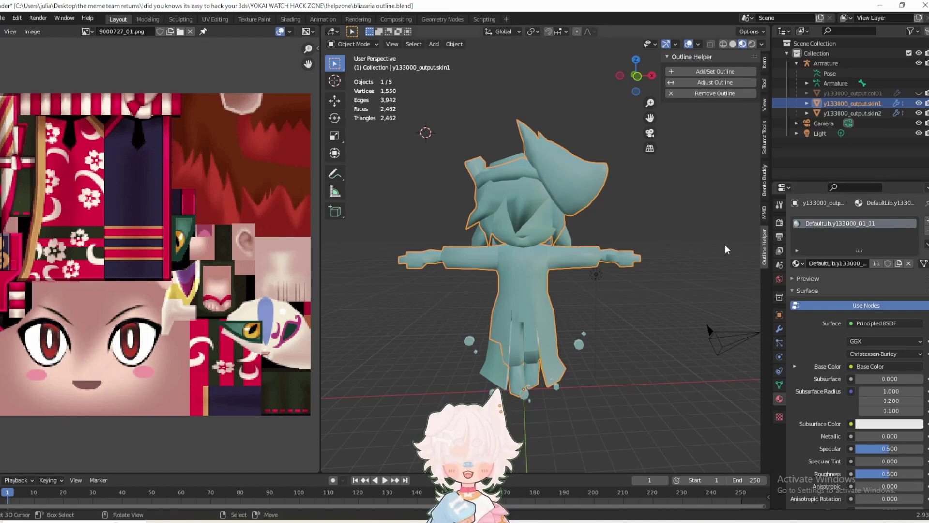
Start a Level 5 PRM export into the !helpzone folder and name the file skin1 outline.prm
{"action": "left_click", "coordinate": [3, 18]}
{"action": "mouse_move", "coordinate": [24, 162]}
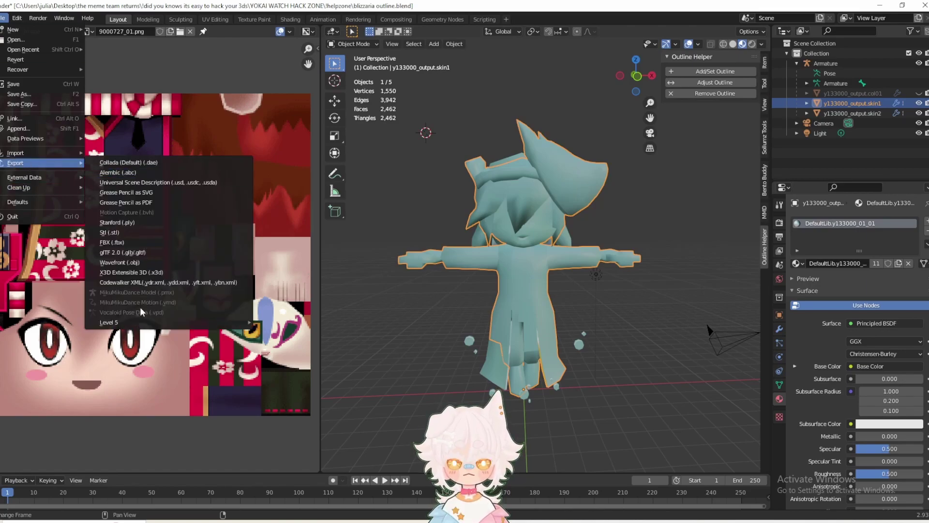
{"action": "mouse_move", "coordinate": [127, 323]}
{"action": "left_click", "coordinate": [289, 330]}
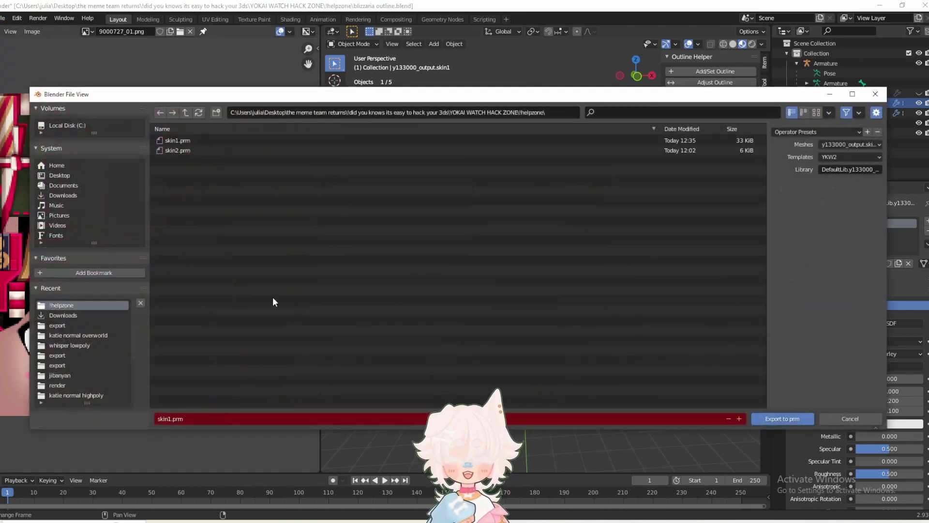
{"action": "left_click", "coordinate": [184, 420]}
{"action": "left_click", "coordinate": [184, 420]}
{"action": "key", "text": "Left"}
{"action": "key", "text": "Left"}
{"action": "key", "text": "Left"}
{"action": "key", "text": "Left"}
{"action": "type", "text": "out"}
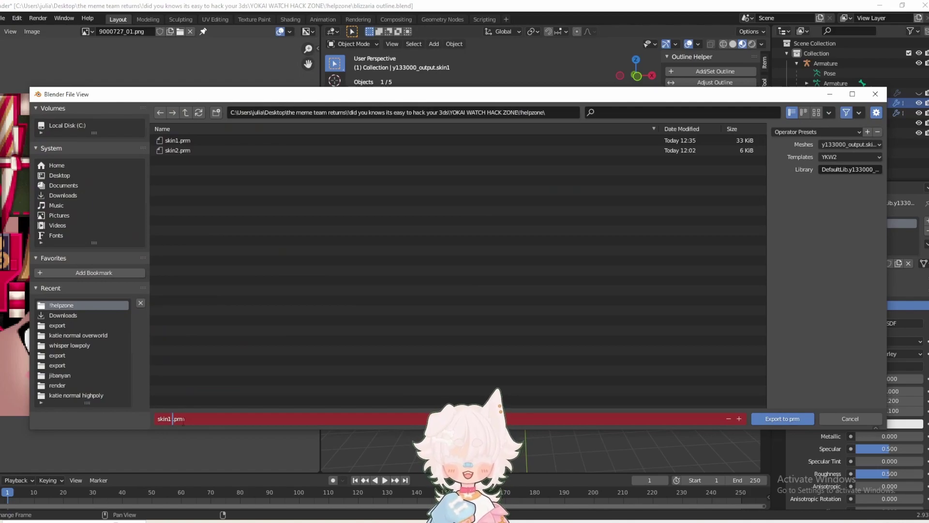
{"action": "type", "text": "line"}
{"action": "key", "text": "Return"}
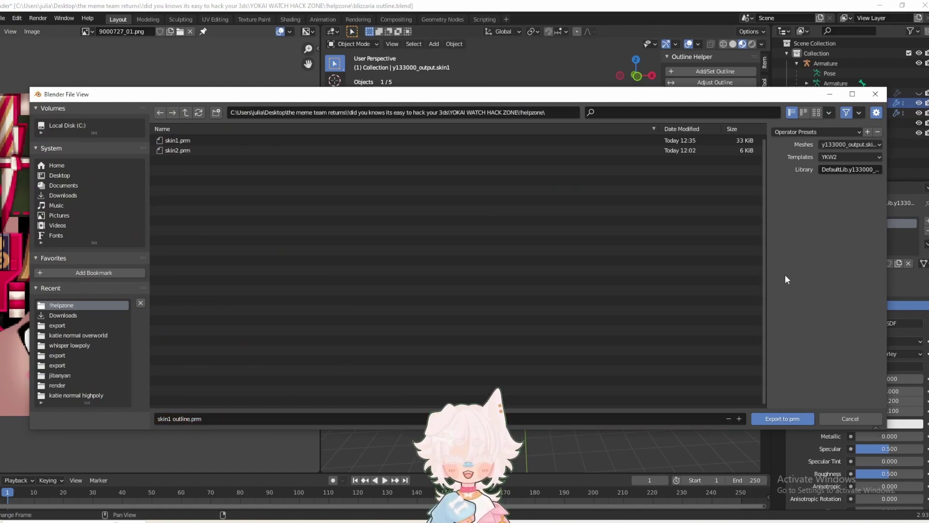
Choose the skin1 mesh for the PRM export with the YKW2 template and export it
{"action": "left_click", "coordinate": [842, 146]}
{"action": "left_click", "coordinate": [838, 167]}
{"action": "left_click", "coordinate": [776, 418]}
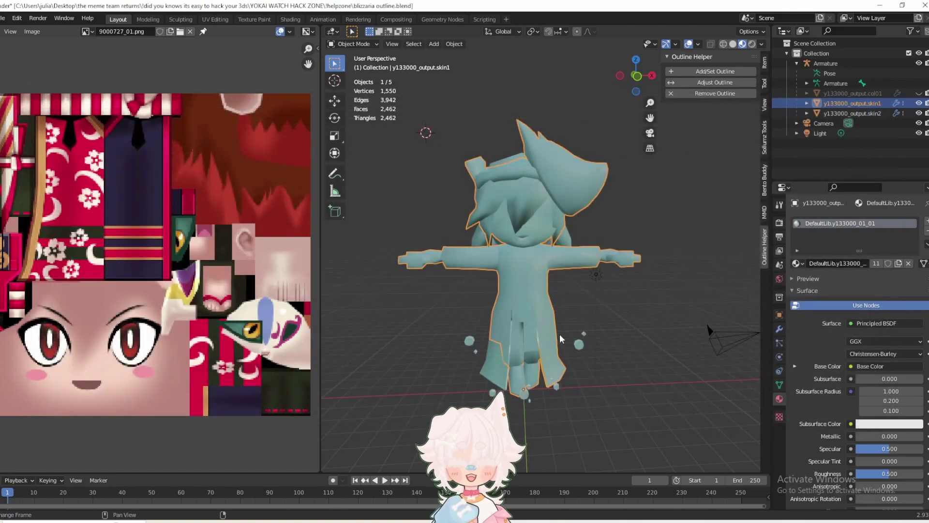
Select the y133000_output.skin2 mesh, start a Level 5 PRM export into the !helpzone folder and name the file skin2 outline.prm
{"action": "left_click", "coordinate": [500, 377]}
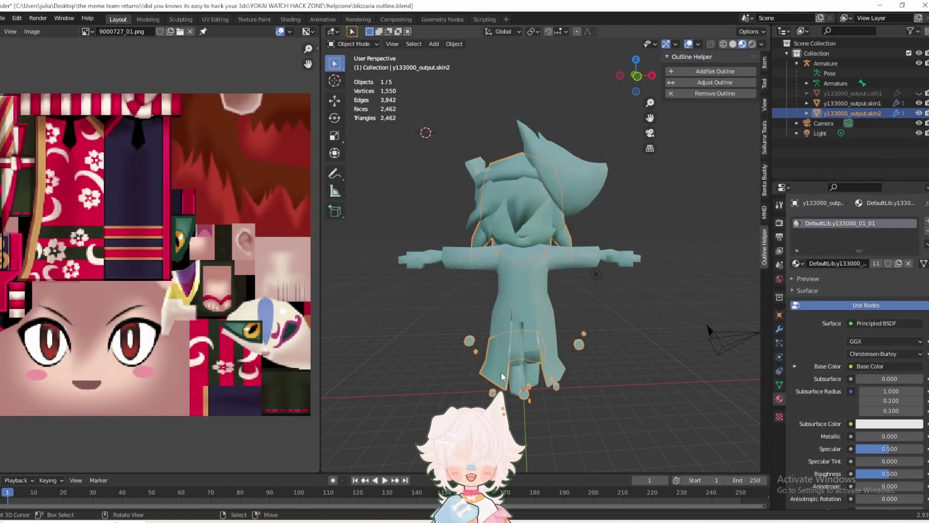
{"action": "left_click", "coordinate": [3, 18]}
{"action": "mouse_move", "coordinate": [19, 163]}
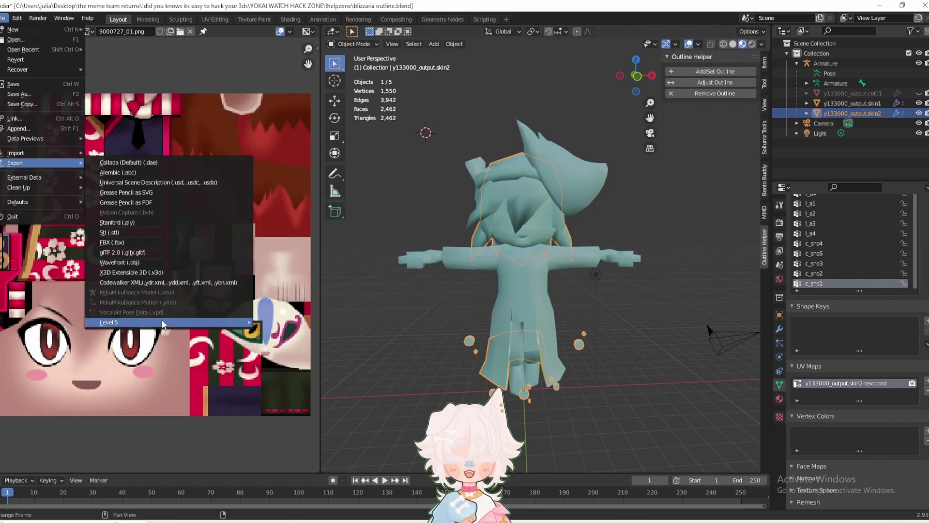
{"action": "mouse_move", "coordinate": [162, 322]}
{"action": "left_click", "coordinate": [297, 333]}
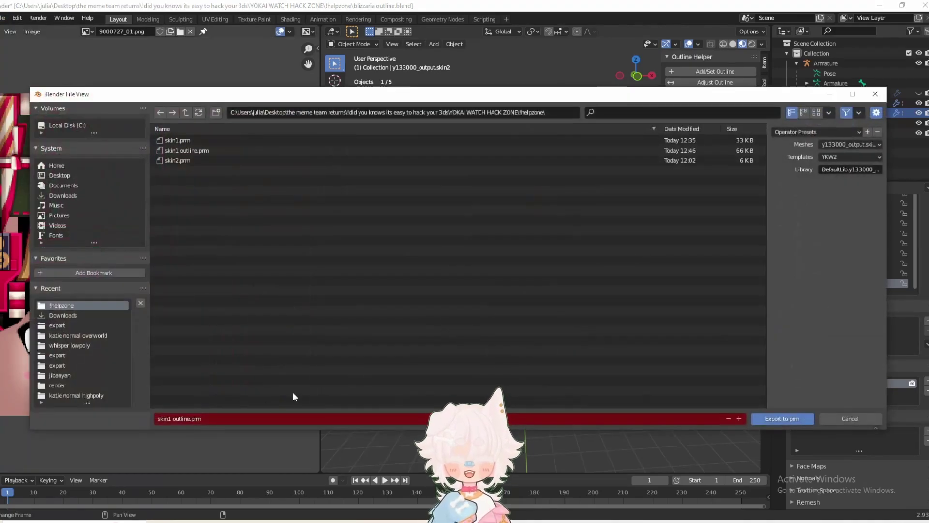
{"action": "left_click", "coordinate": [196, 159]}
{"action": "left_click", "coordinate": [213, 419]}
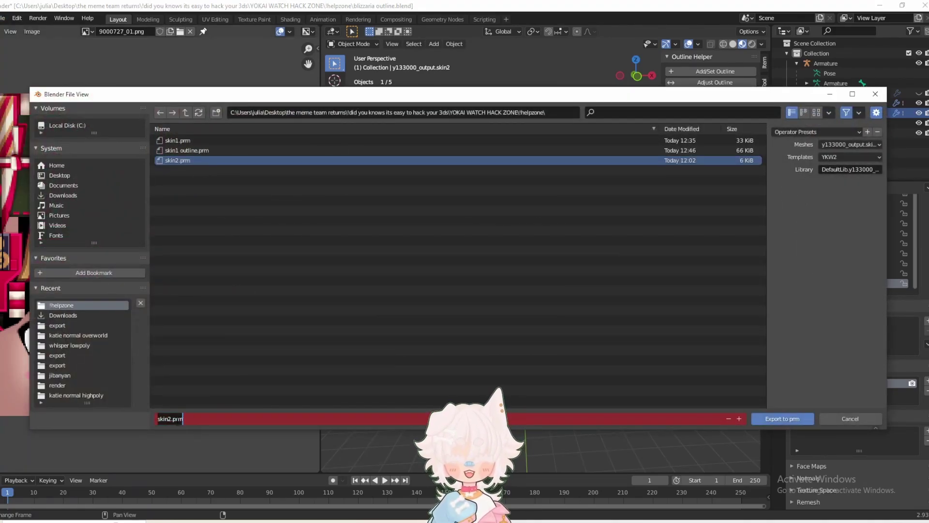
{"action": "left_click", "coordinate": [172, 419]}
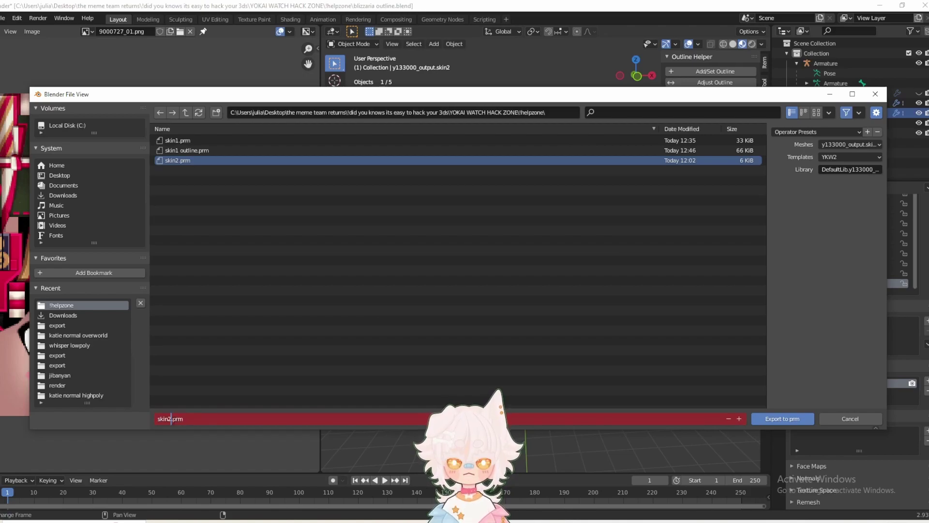
{"action": "type", "text": "outline"}
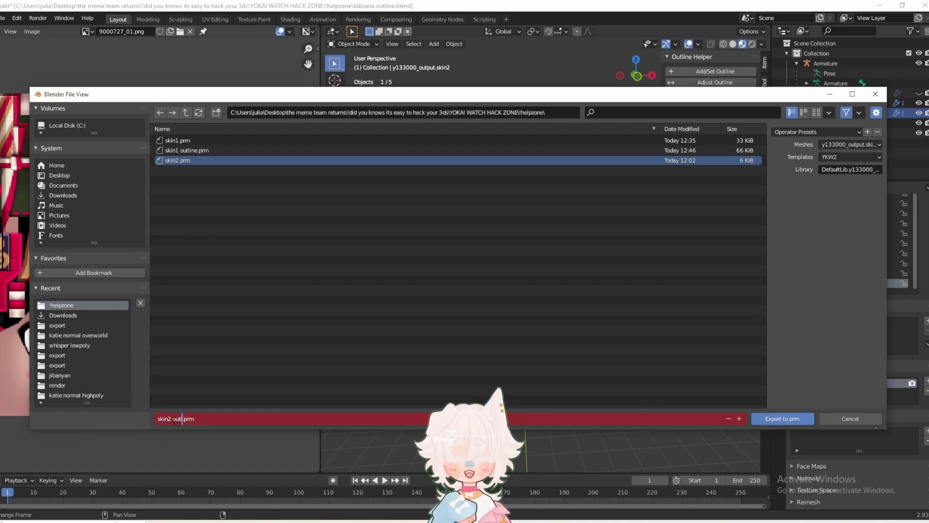
{"action": "left_click", "coordinate": [232, 368]}
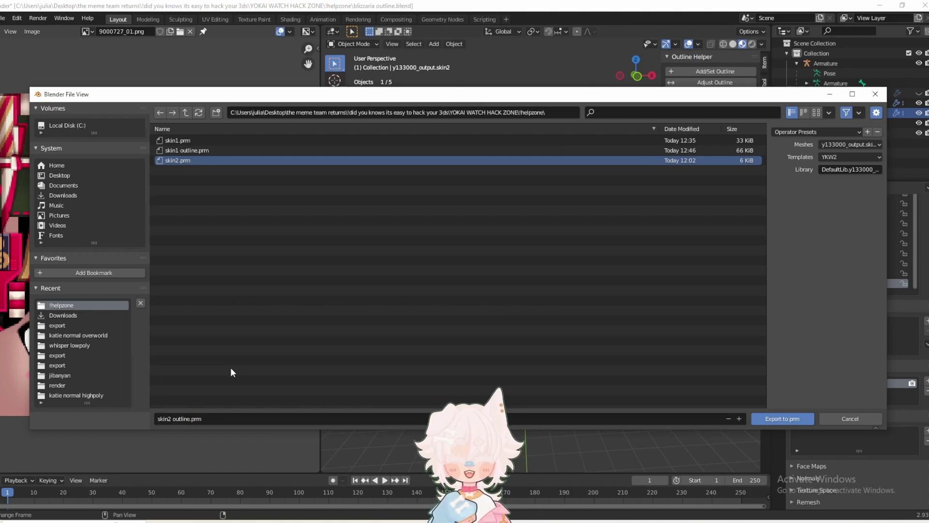
Choose the YKW2 template and the y133000_output.skin2 mesh for the PRM export and export it
{"action": "left_click", "coordinate": [845, 155]}
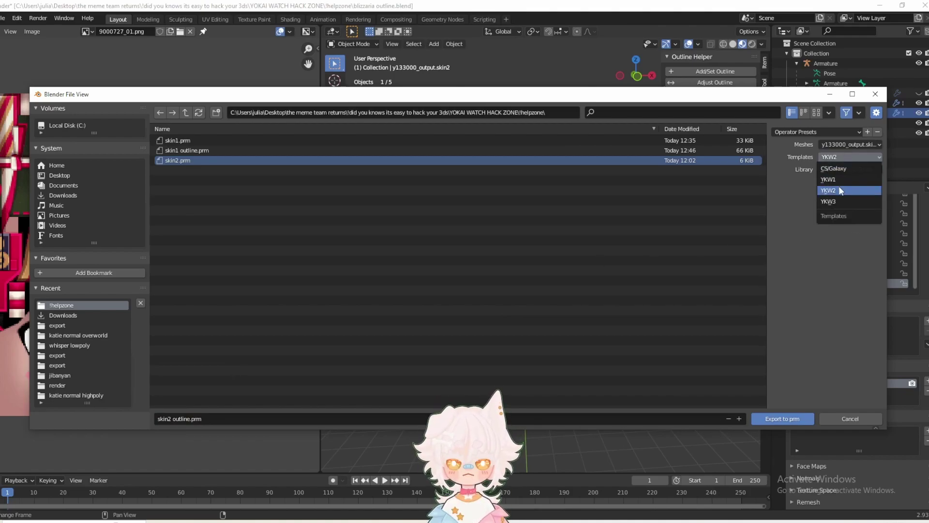
{"action": "left_click", "coordinate": [838, 188]}
{"action": "left_click", "coordinate": [843, 145]}
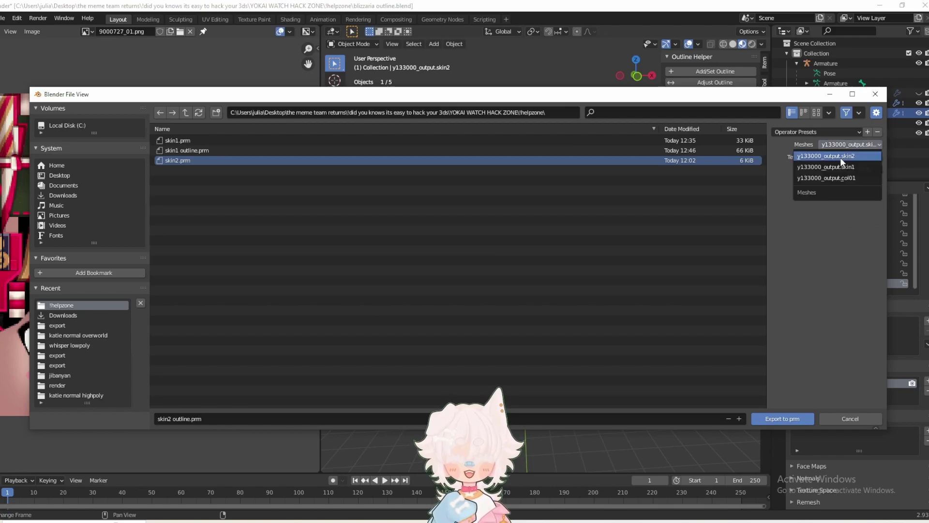
{"action": "left_click", "coordinate": [840, 158]}
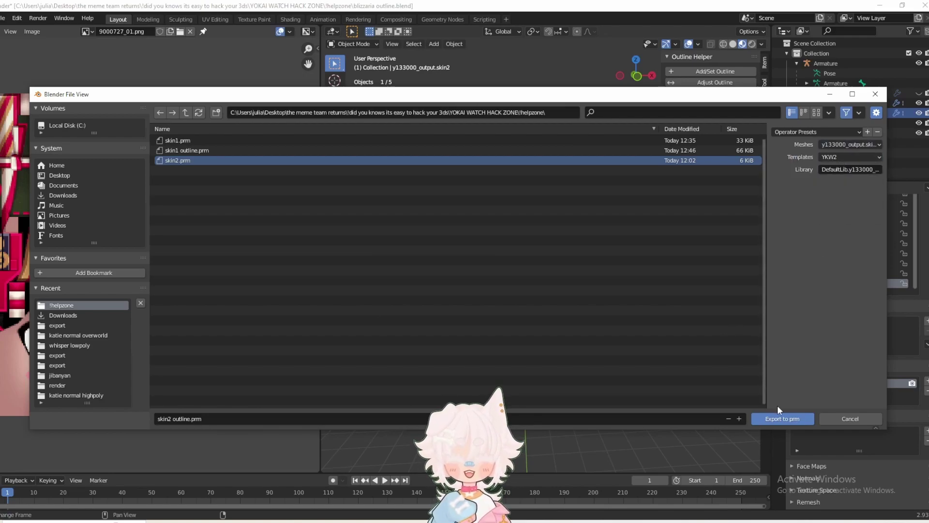
{"action": "left_click", "coordinate": [776, 417]}
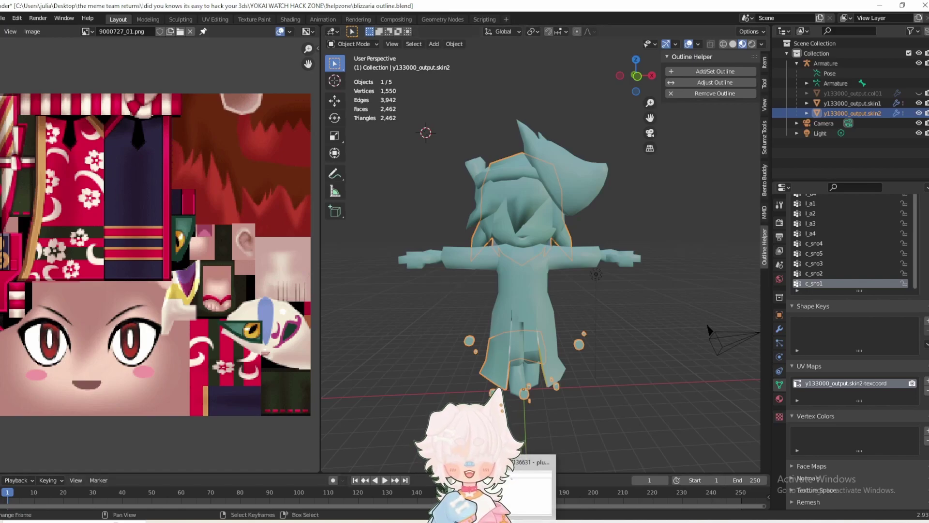
Switch to Kuriimu2 and replace 000.prm in the y133000_p00 new.xc archive with skin2 outline.prm
{"action": "left_click", "coordinate": [502, 495]}
{"action": "left_click", "coordinate": [116, 116]}
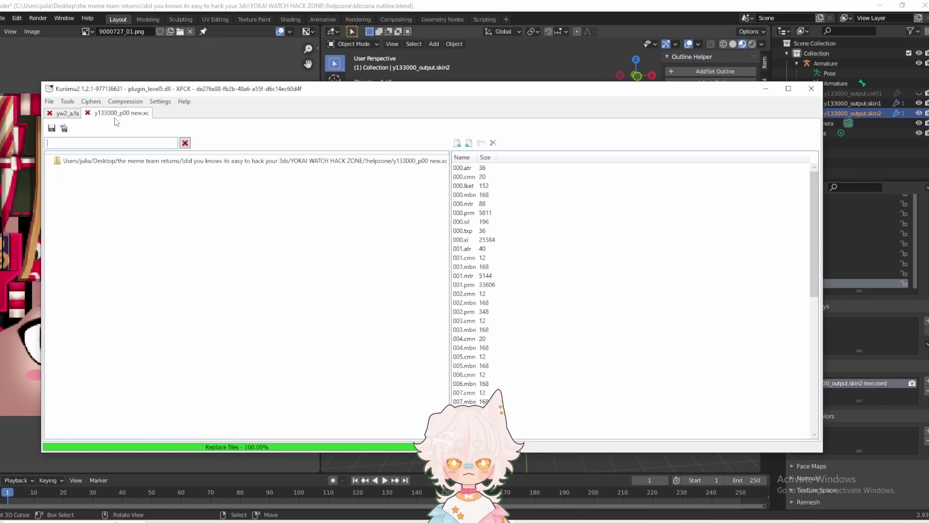
{"action": "right_click", "coordinate": [479, 213]}
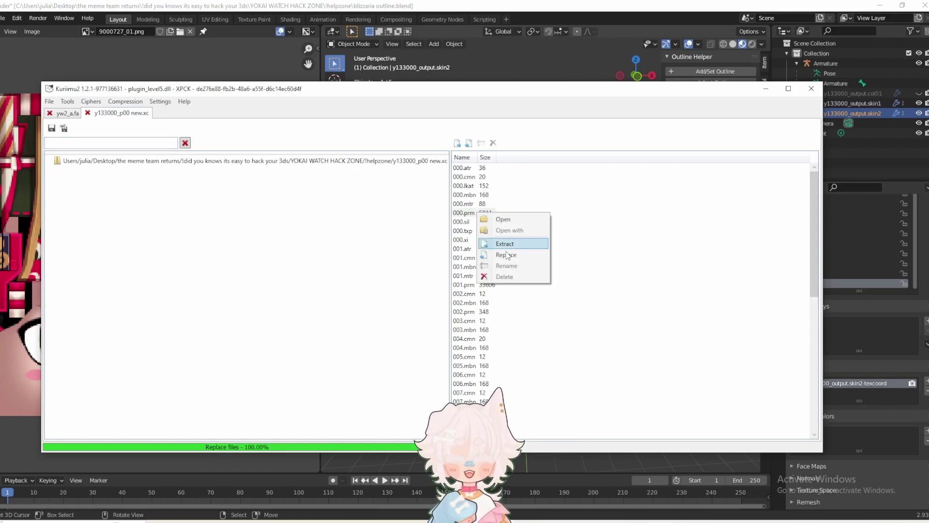
{"action": "left_click", "coordinate": [508, 251]}
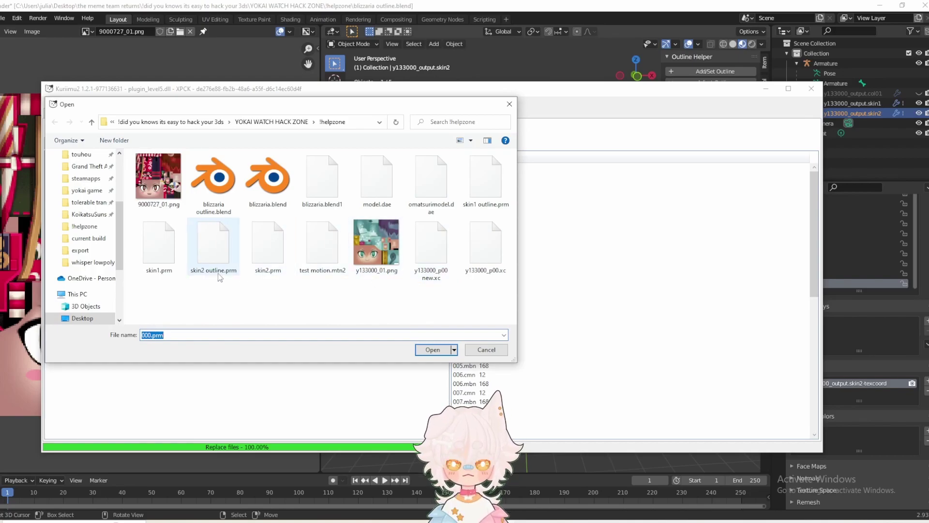
{"action": "double_click", "coordinate": [211, 250]}
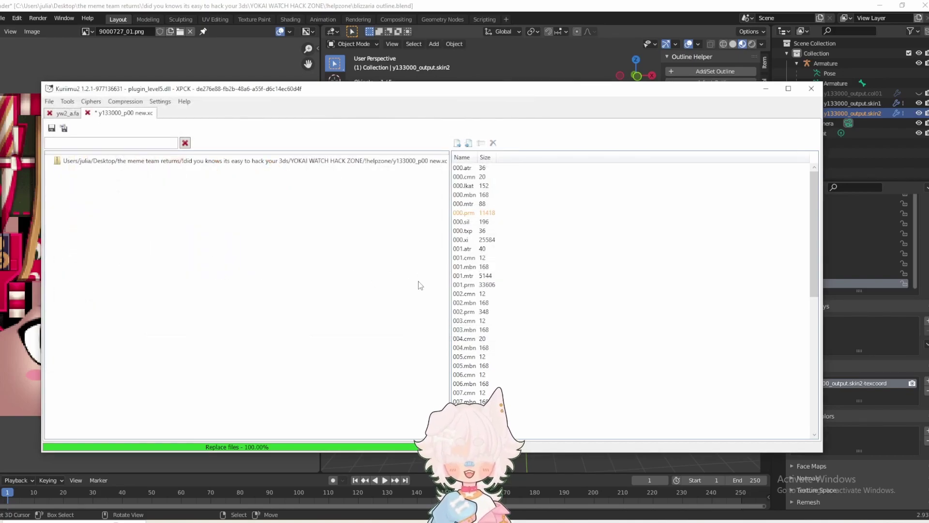
Replace 001.prm in y133000_p00 new.xc with skin1 outline.prm and save the archive
{"action": "left_click", "coordinate": [487, 285]}
{"action": "right_click", "coordinate": [488, 285]}
{"action": "left_click", "coordinate": [503, 326]}
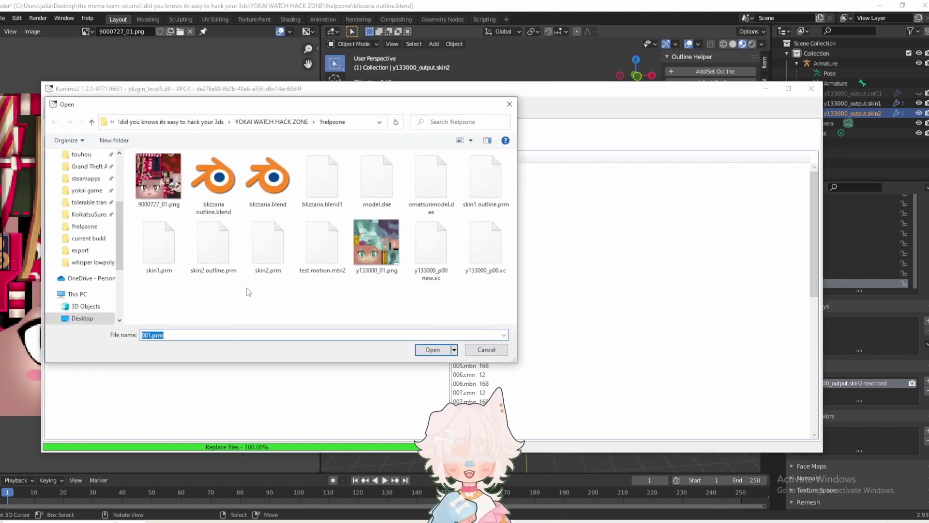
{"action": "double_click", "coordinate": [475, 187]}
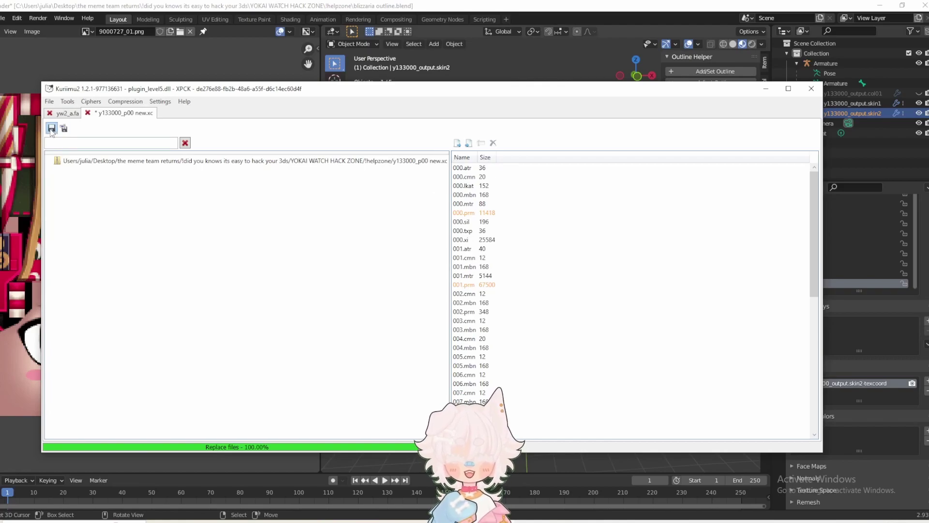
{"action": "left_click", "coordinate": [51, 129]}
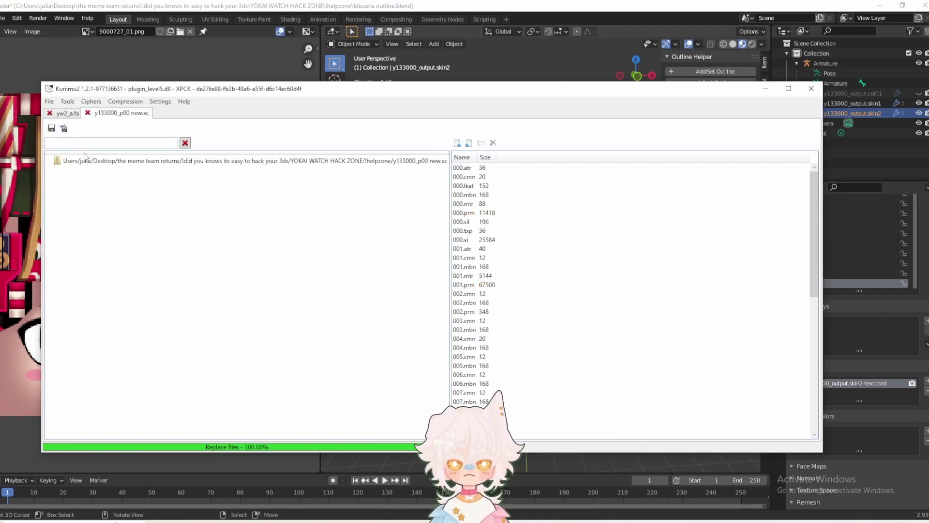
In yw2_a.fa, replace y133000_p00.xc in the character data's y133000 folder with y133000_p00 new.xc
{"action": "left_click", "coordinate": [68, 113]}
{"action": "left_click", "coordinate": [57, 183]}
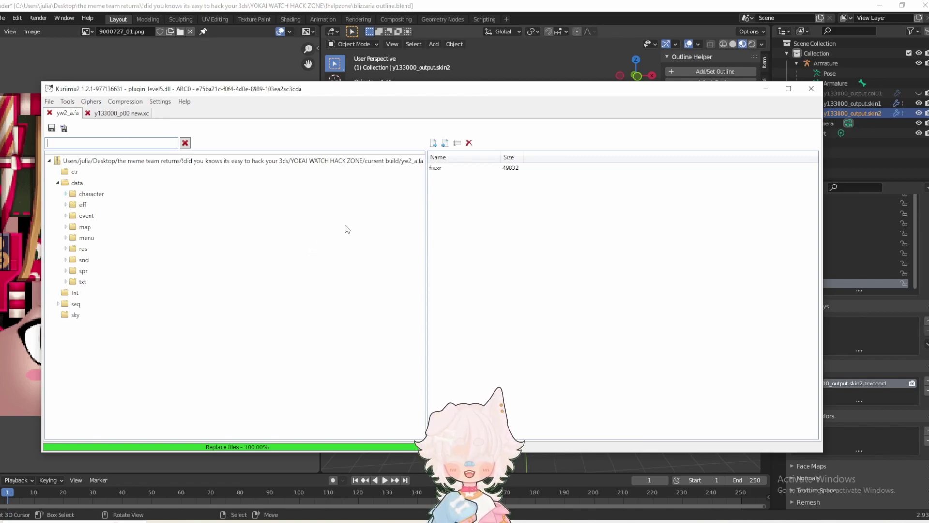
{"action": "left_click_drag", "start_coordinate": [430, 166], "coordinate": [436, 346]}
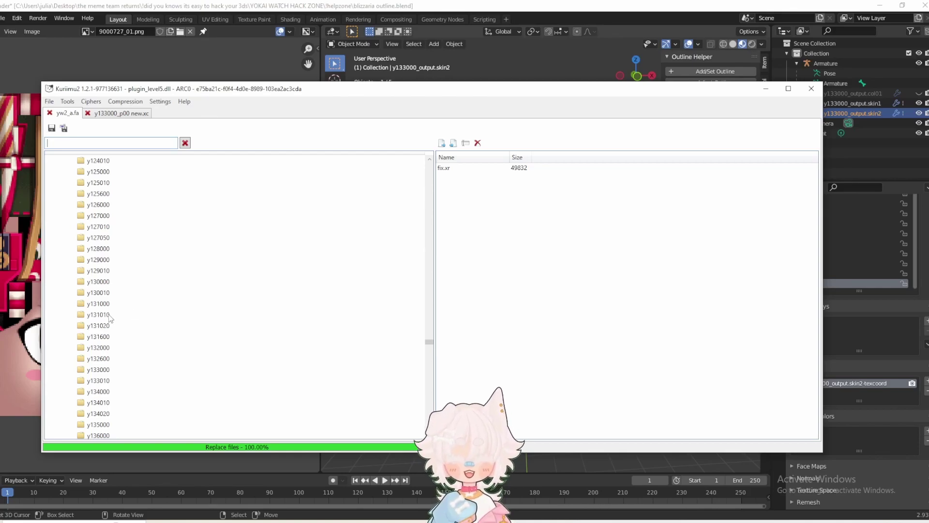
{"action": "scroll", "coordinate": [111, 310], "scroll_direction": "down", "scroll_amount": 2}
{"action": "left_click", "coordinate": [98, 271]}
{"action": "right_click", "coordinate": [483, 170]}
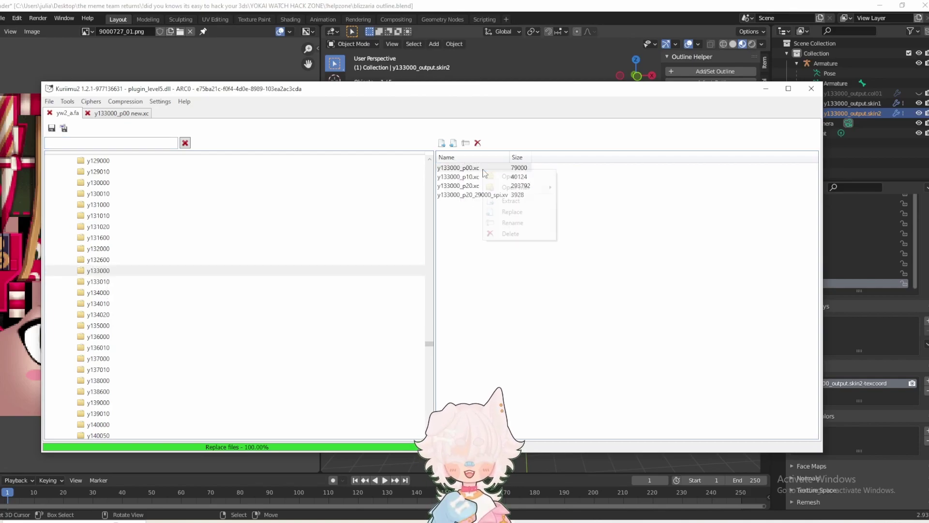
{"action": "left_click", "coordinate": [507, 215]}
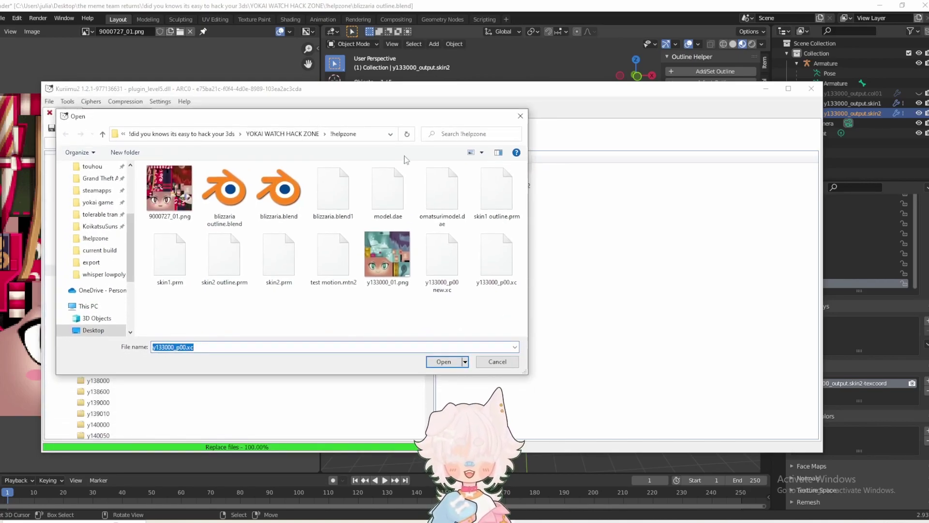
{"action": "double_click", "coordinate": [449, 259]}
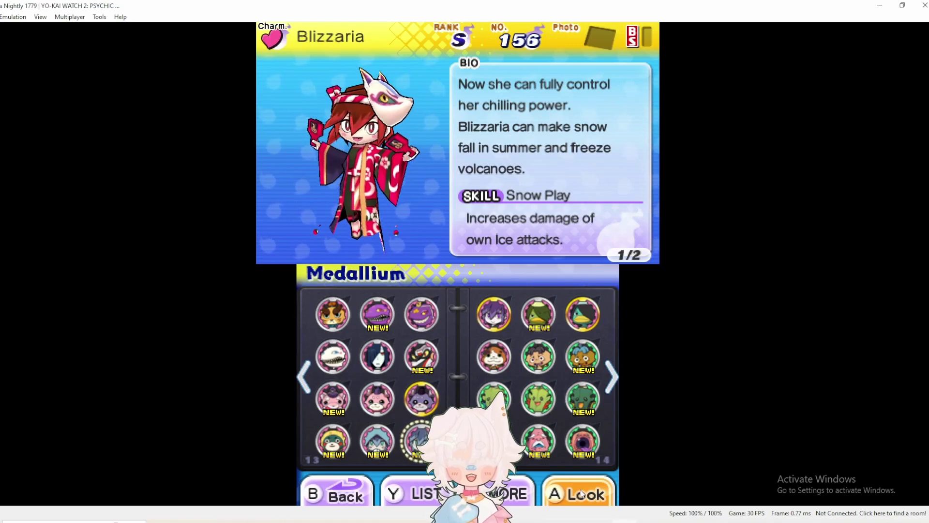
In the game emulator, open Blizzaria's model view in the Medallium and rotate the model both ways to examine its outline
{"action": "key", "text": "a"}
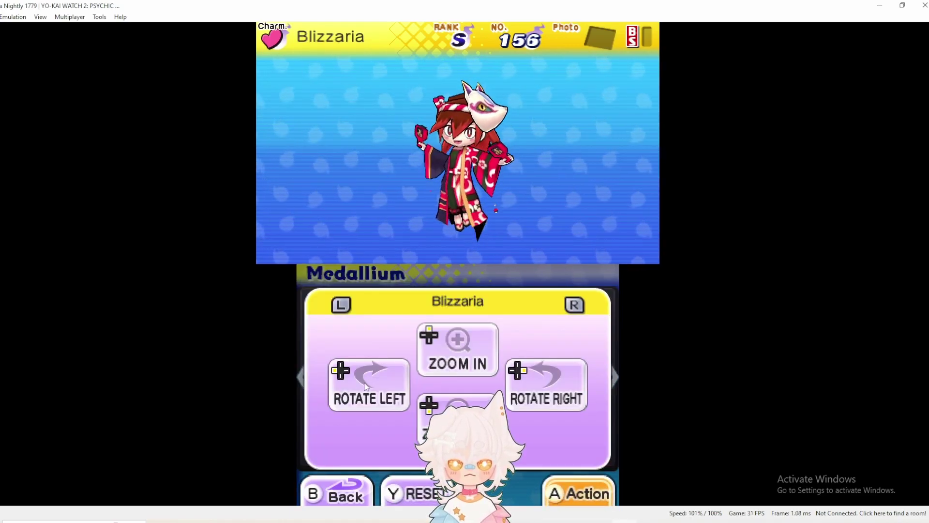
{"action": "left_click", "coordinate": [366, 386]}
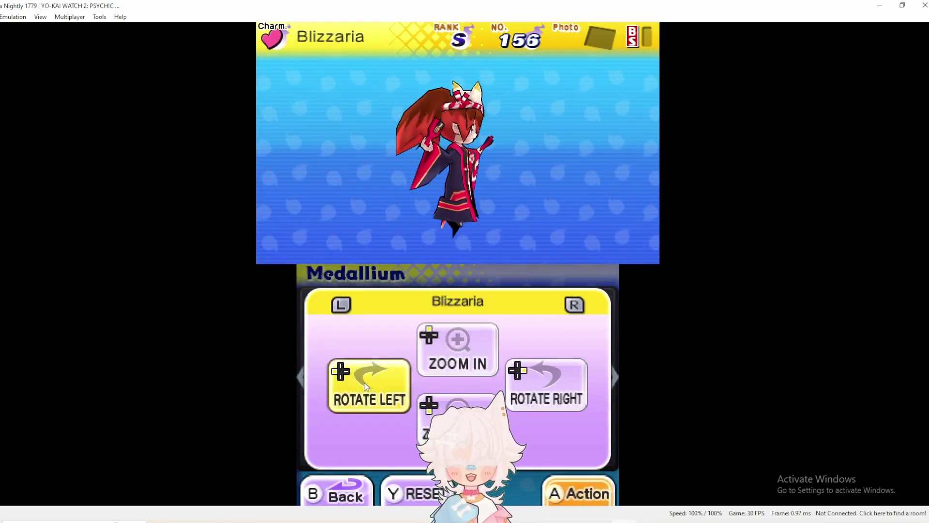
{"action": "left_click", "coordinate": [365, 386]}
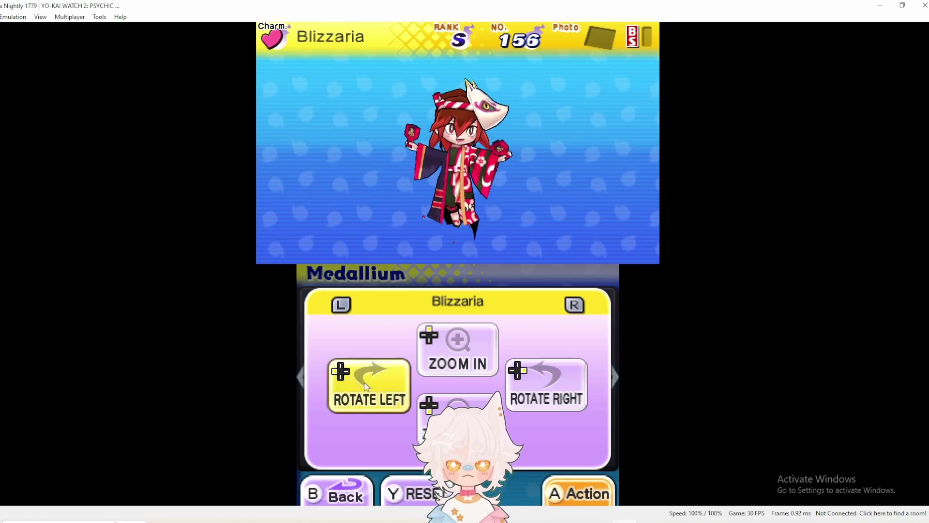
{"action": "left_click", "coordinate": [551, 366]}
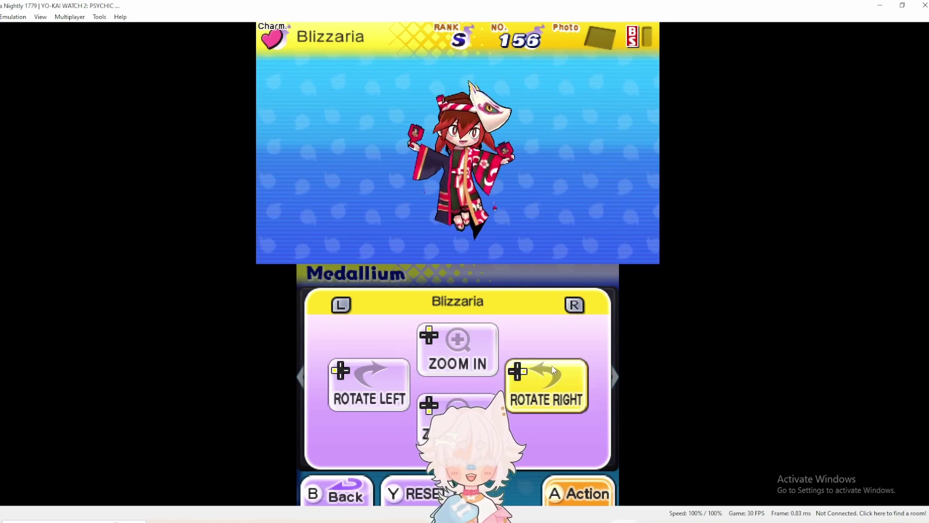
{"action": "left_click", "coordinate": [370, 382]}
{"action": "left_click", "coordinate": [370, 381]}
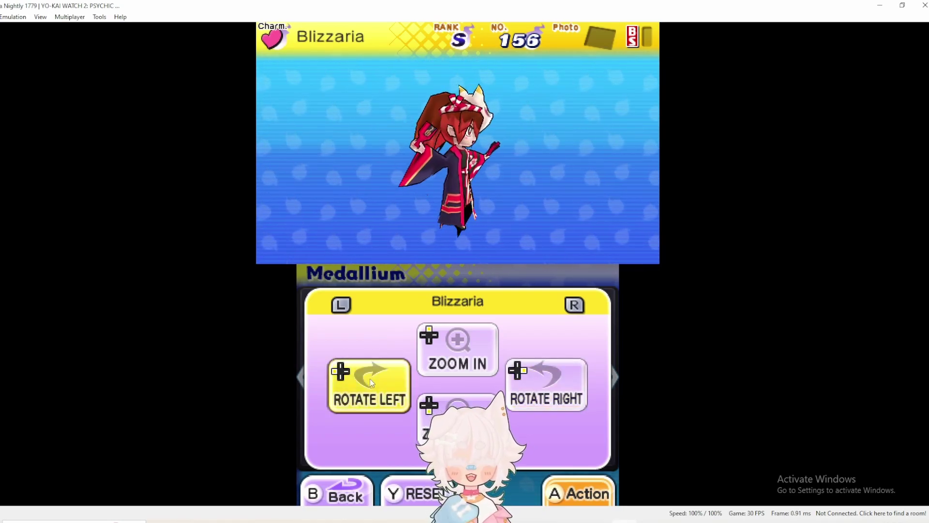
{"action": "left_click", "coordinate": [550, 393]}
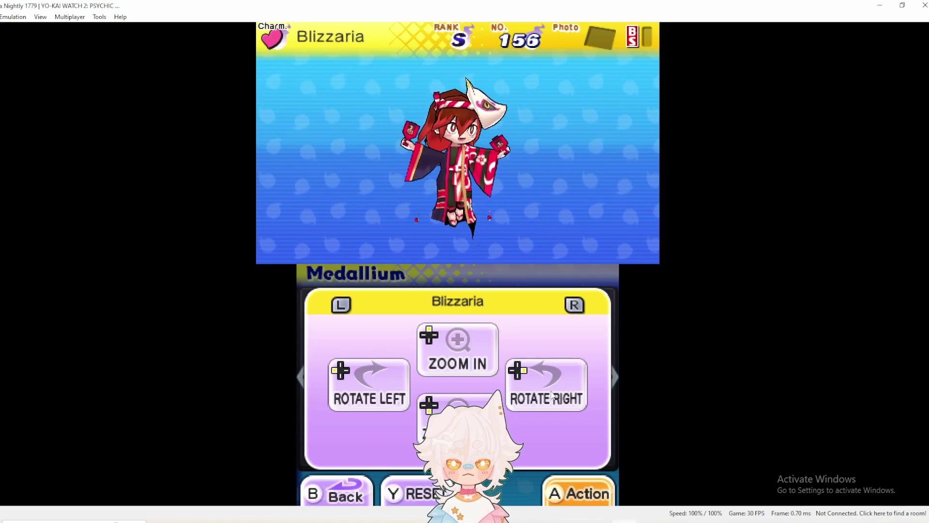
{"action": "left_click", "coordinate": [552, 395]}
{"action": "left_click", "coordinate": [384, 375]}
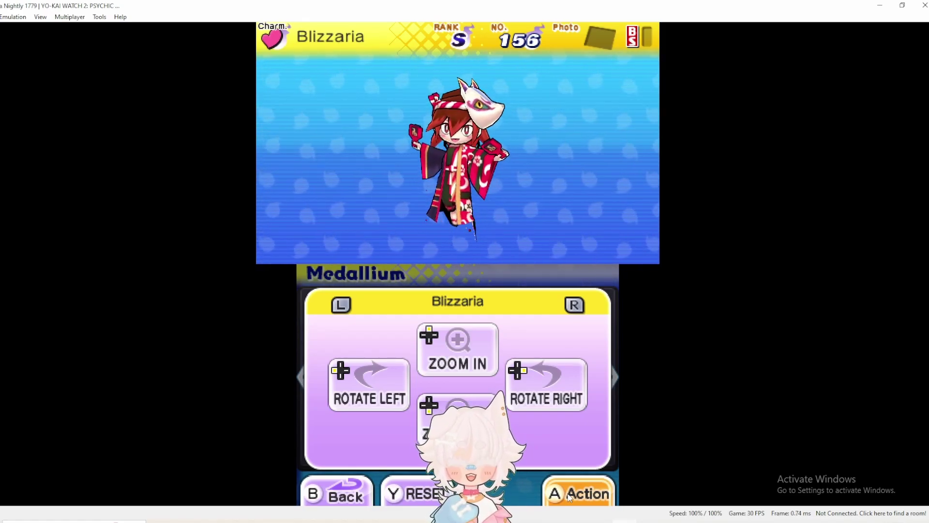
{"action": "left_click", "coordinate": [552, 398]}
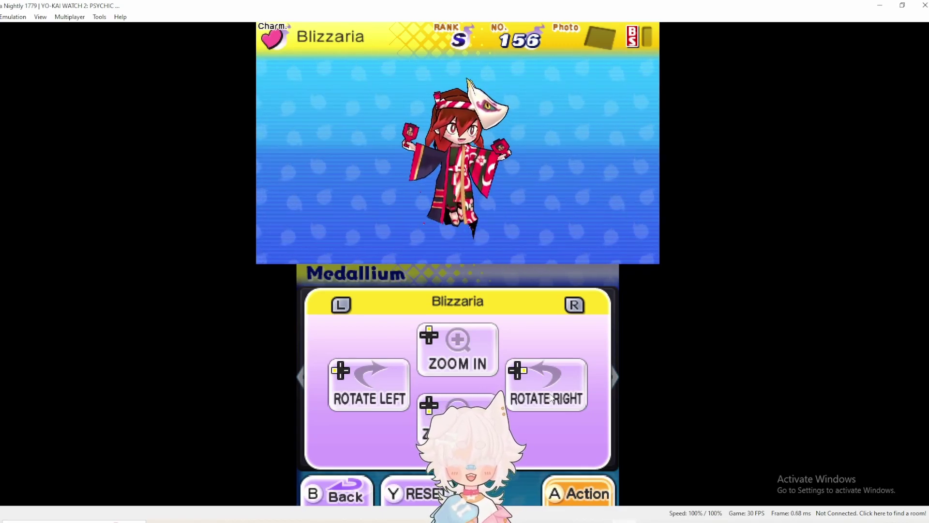
{"action": "left_click", "coordinate": [352, 397]}
{"action": "left_click", "coordinate": [525, 374]}
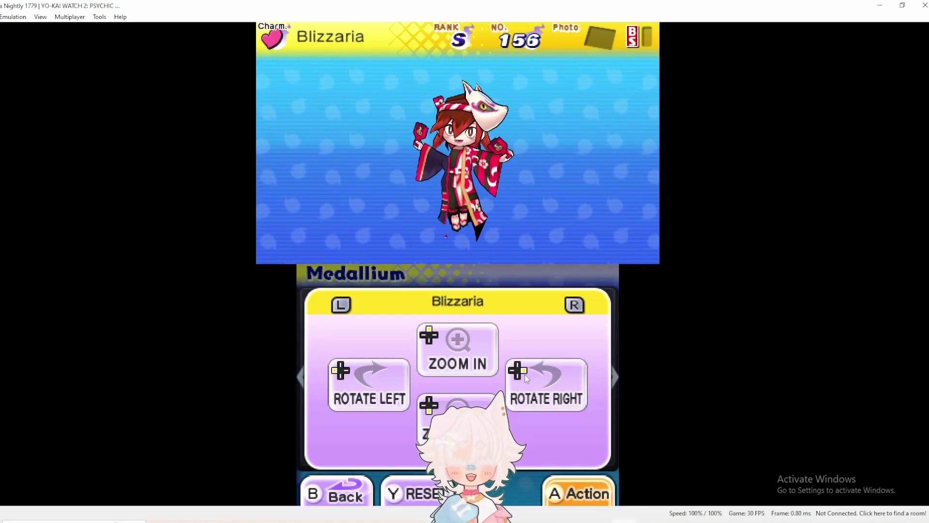
Zoom the Blizzaria model in and out to examine the outline at different distances
{"action": "key", "text": "t"}
{"action": "key", "text": "g"}
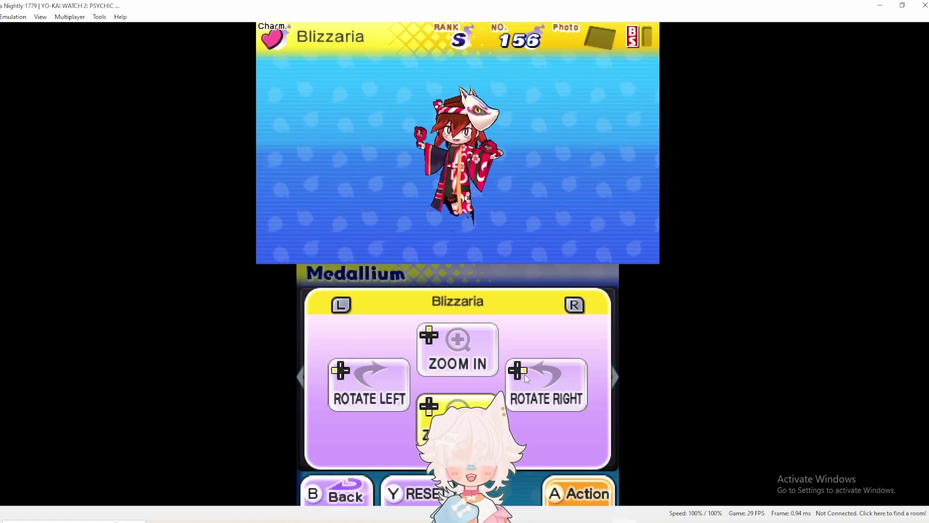
{"action": "key", "text": "t"}
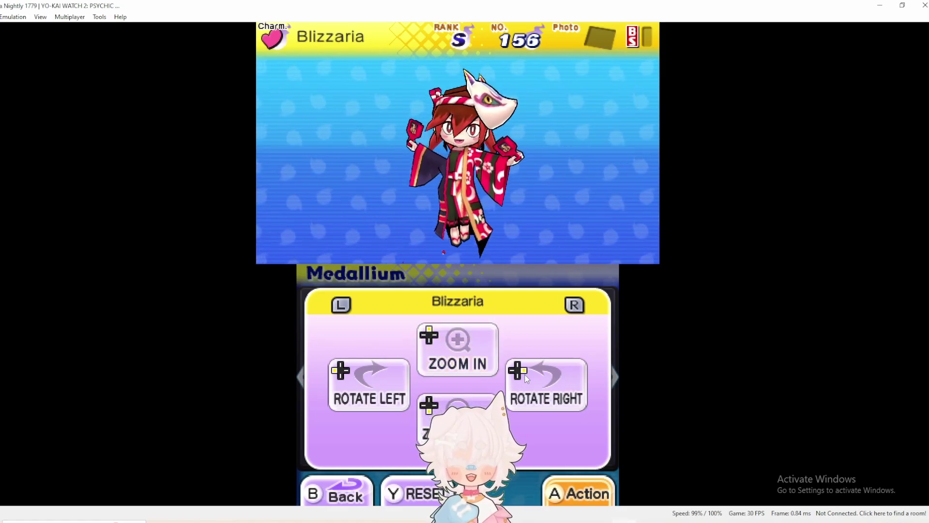